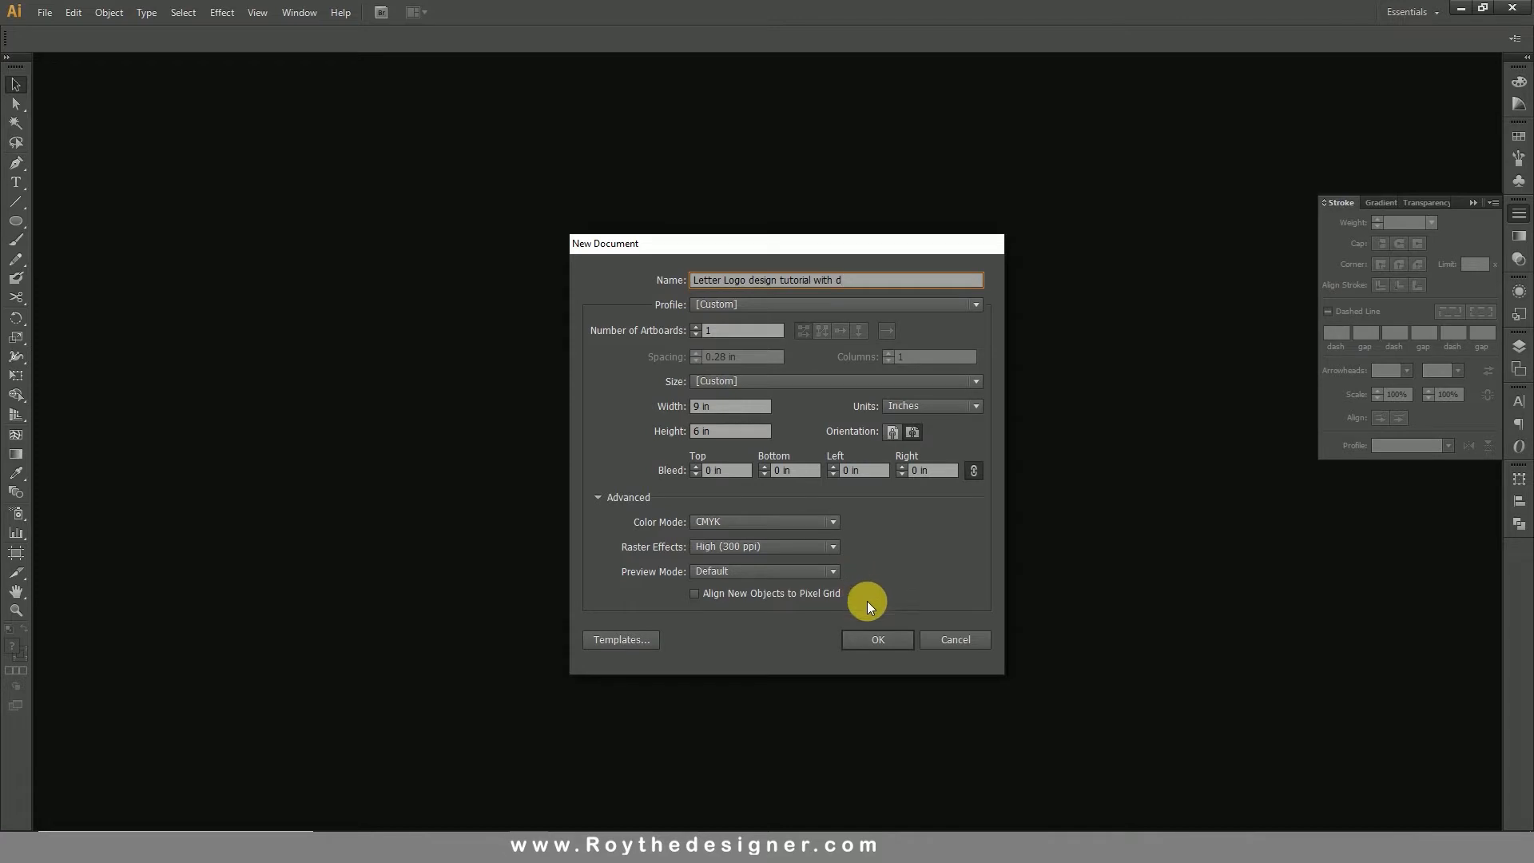
Create a 9 x 6 in CMYK document named "Letter Logo design tutorial with d" and fit its artboard in the window
{"action": "left_click", "coordinate": [876, 640]}
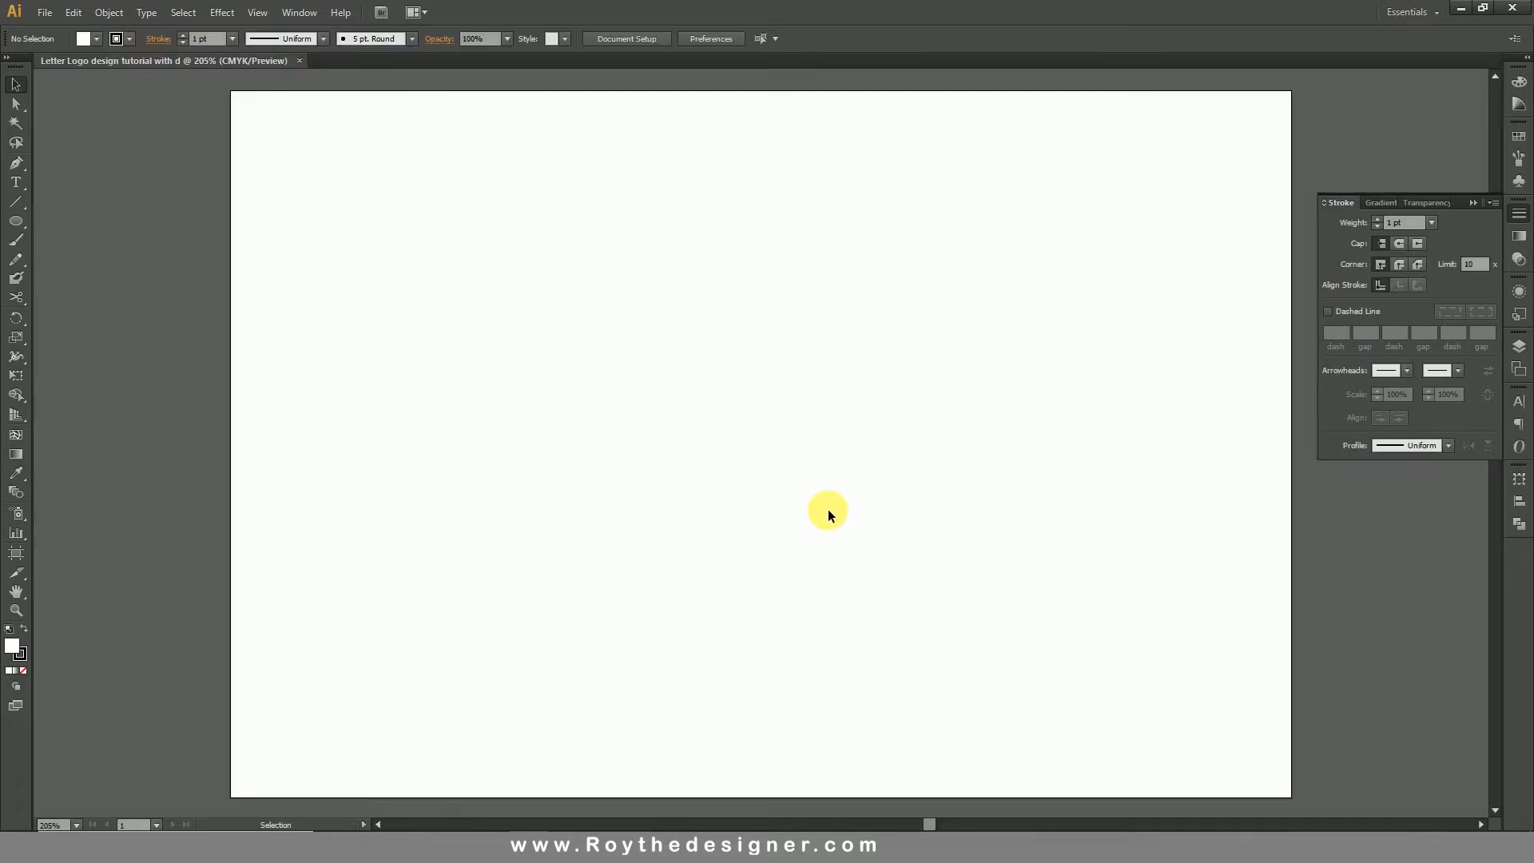
{"action": "key", "text": "ctrl+0"}
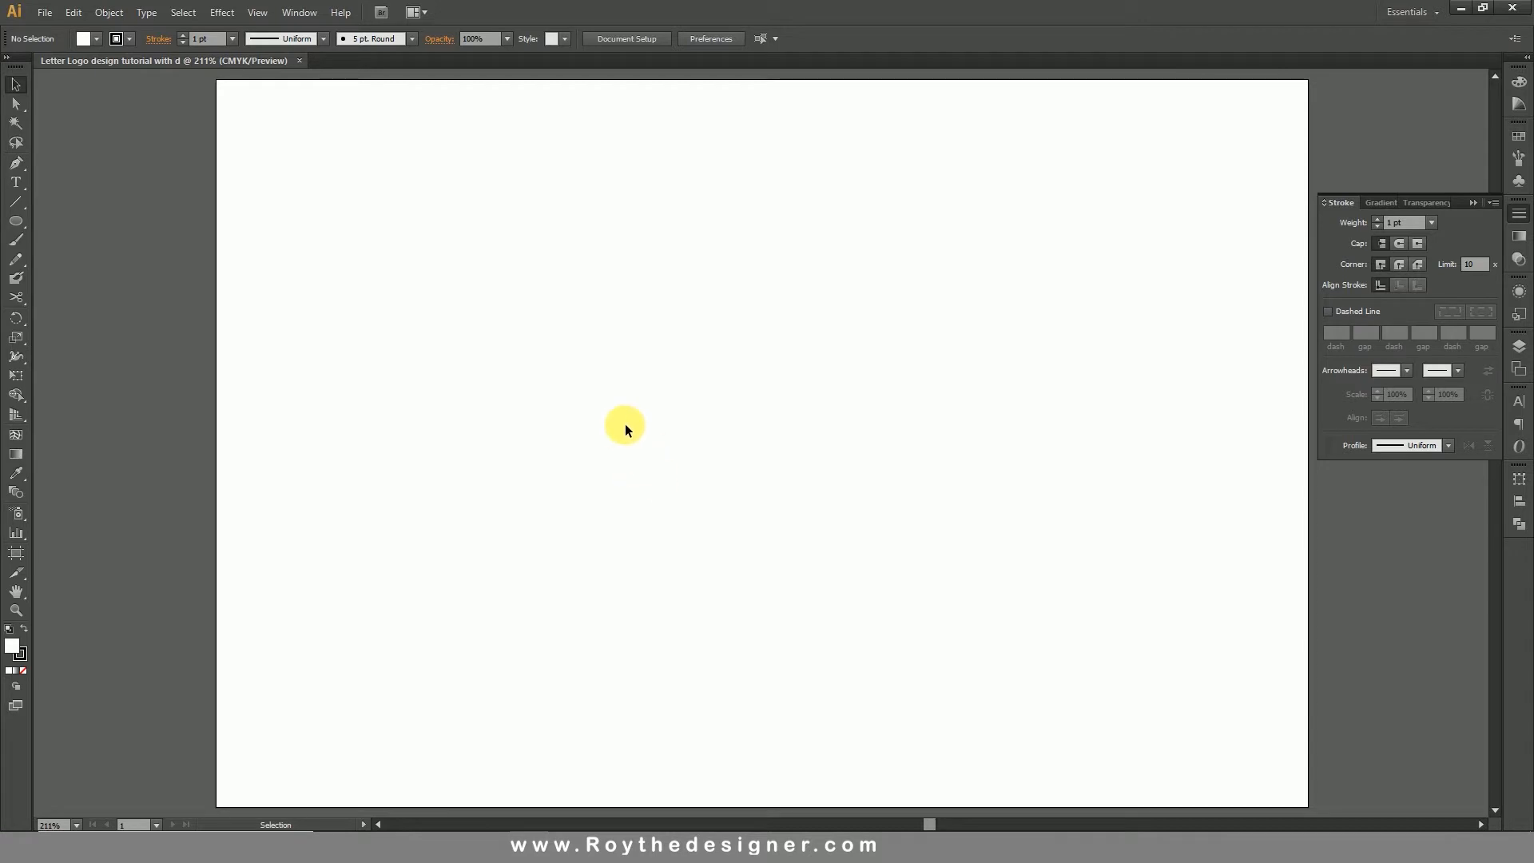
Draw a straight vertical line about 2.9 in long near the middle of the artboard with the Pen tool
{"action": "left_click", "coordinate": [20, 163]}
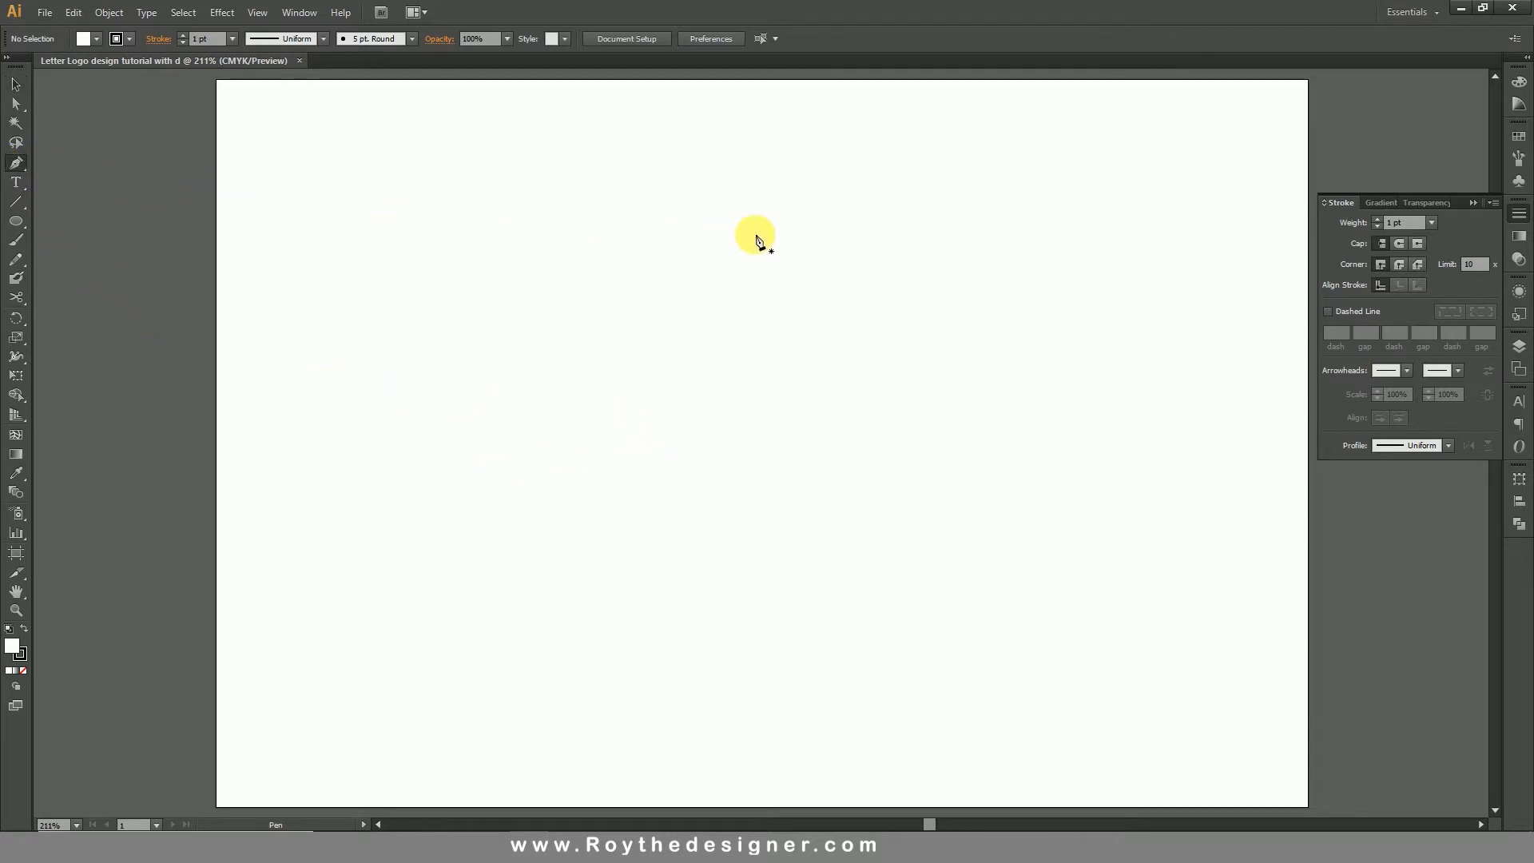
{"action": "left_click", "coordinate": [788, 237]}
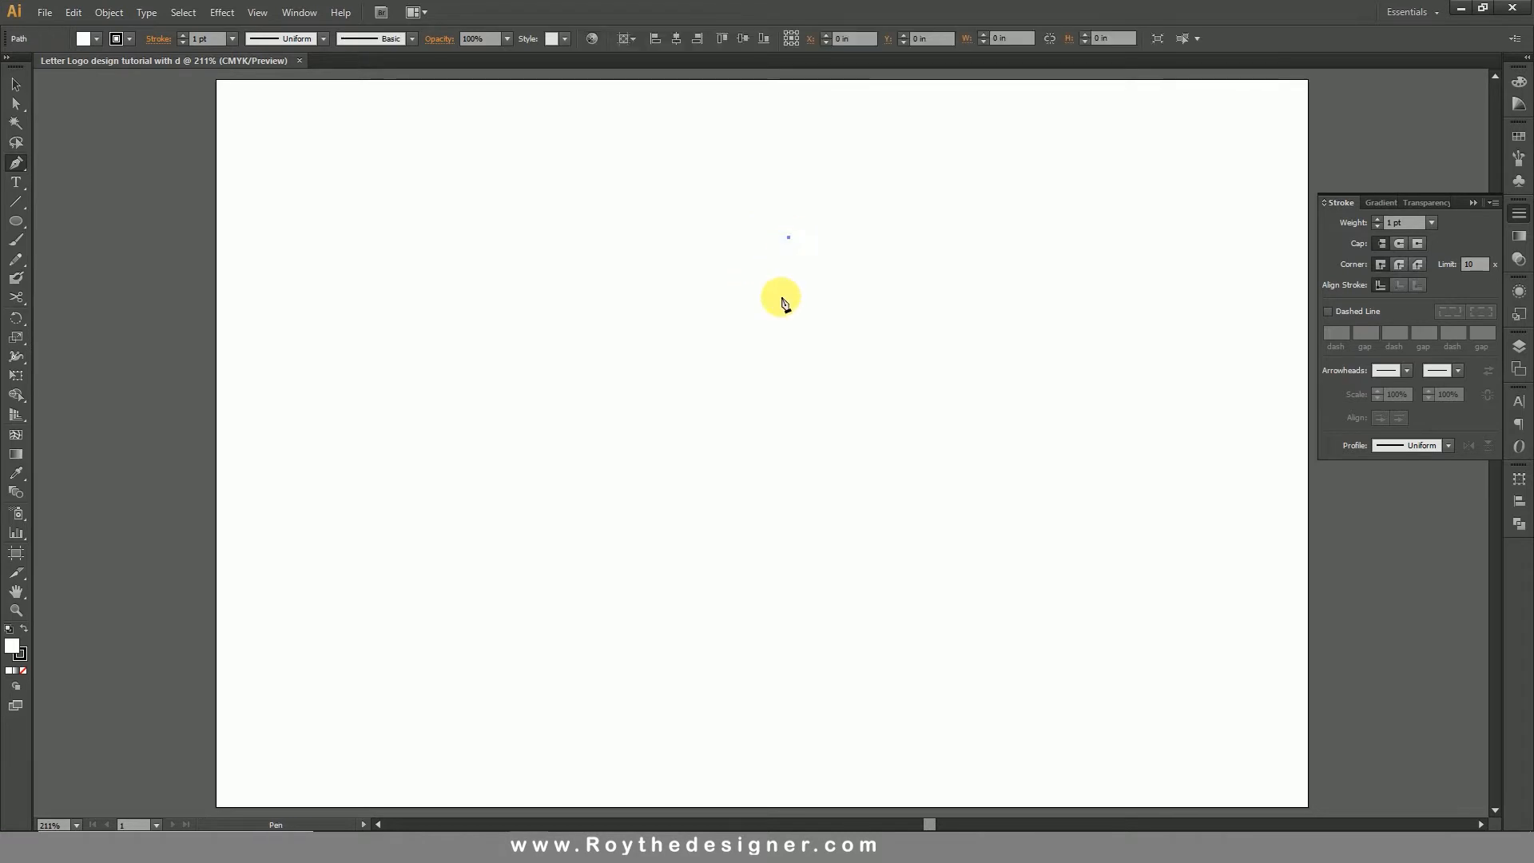
{"action": "left_click", "coordinate": [789, 593]}
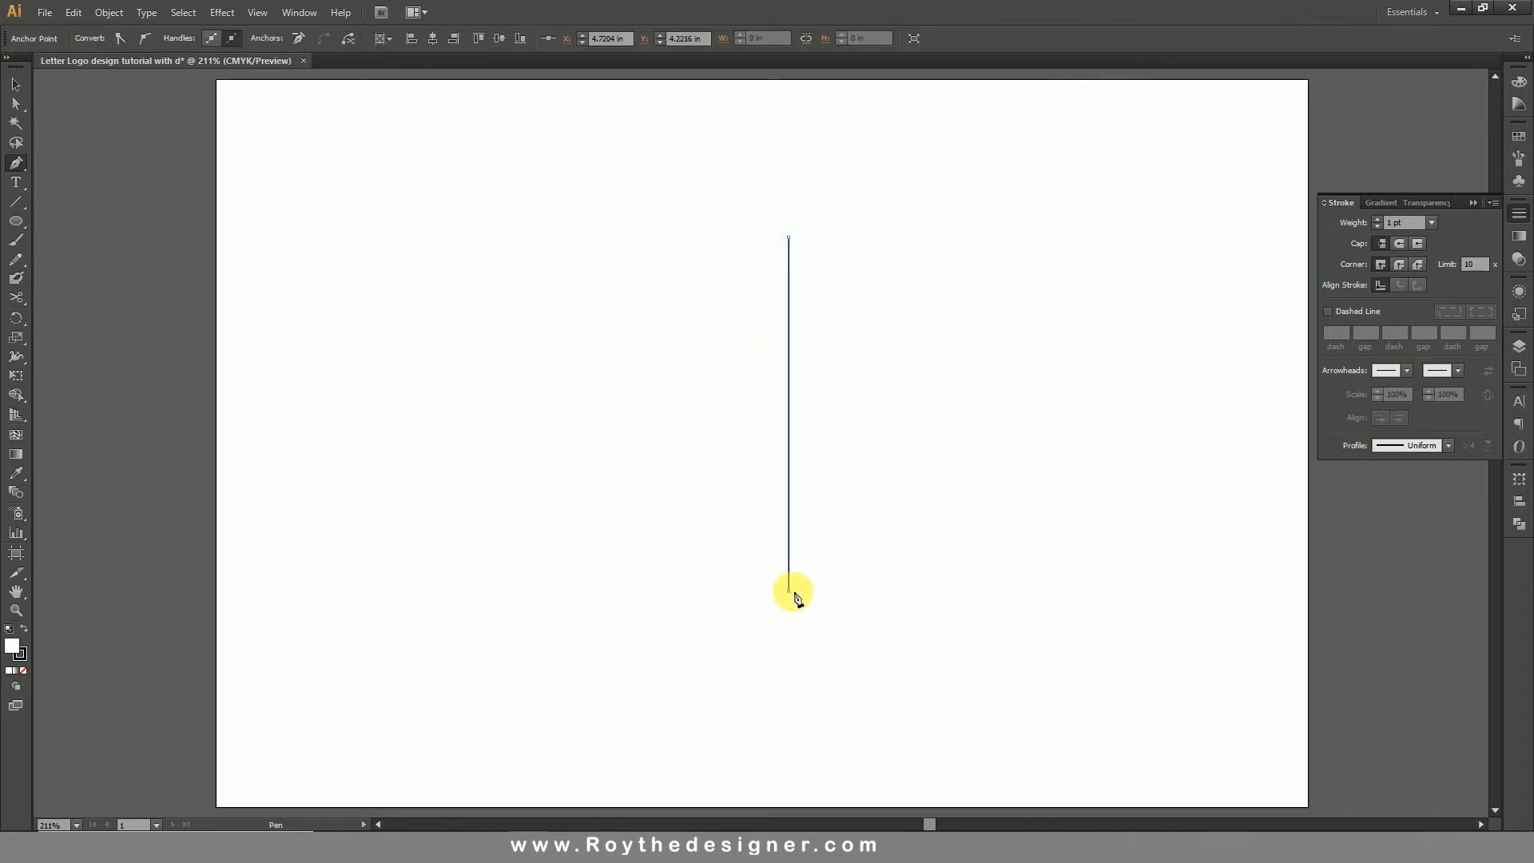
Give the vertical line a 50 pt stroke with round caps
{"action": "left_click", "coordinate": [14, 90]}
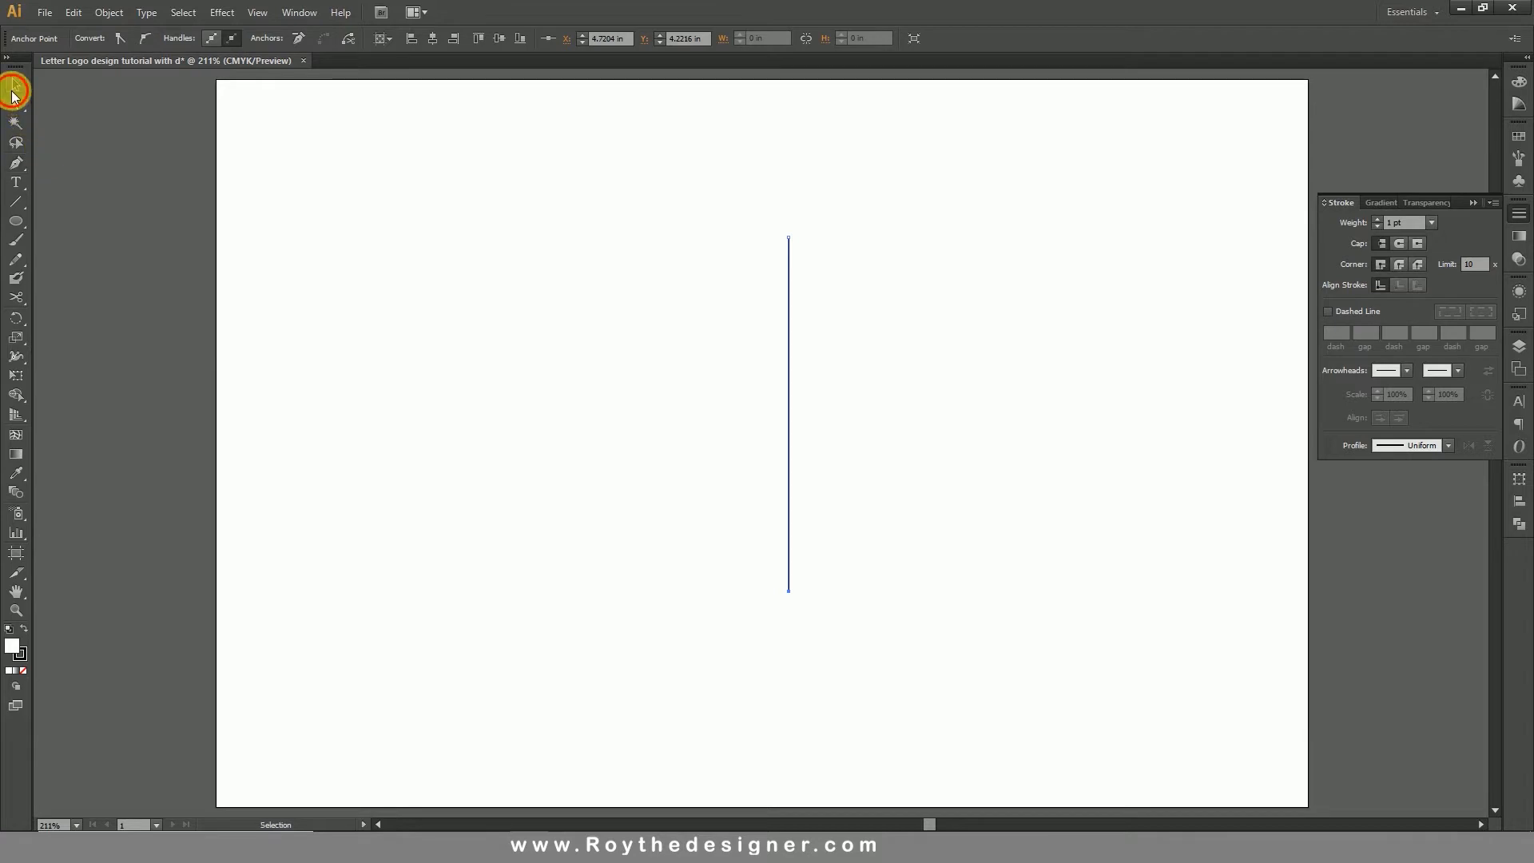
{"action": "left_click_drag", "start_coordinate": [592, 280], "coordinate": [866, 496]}
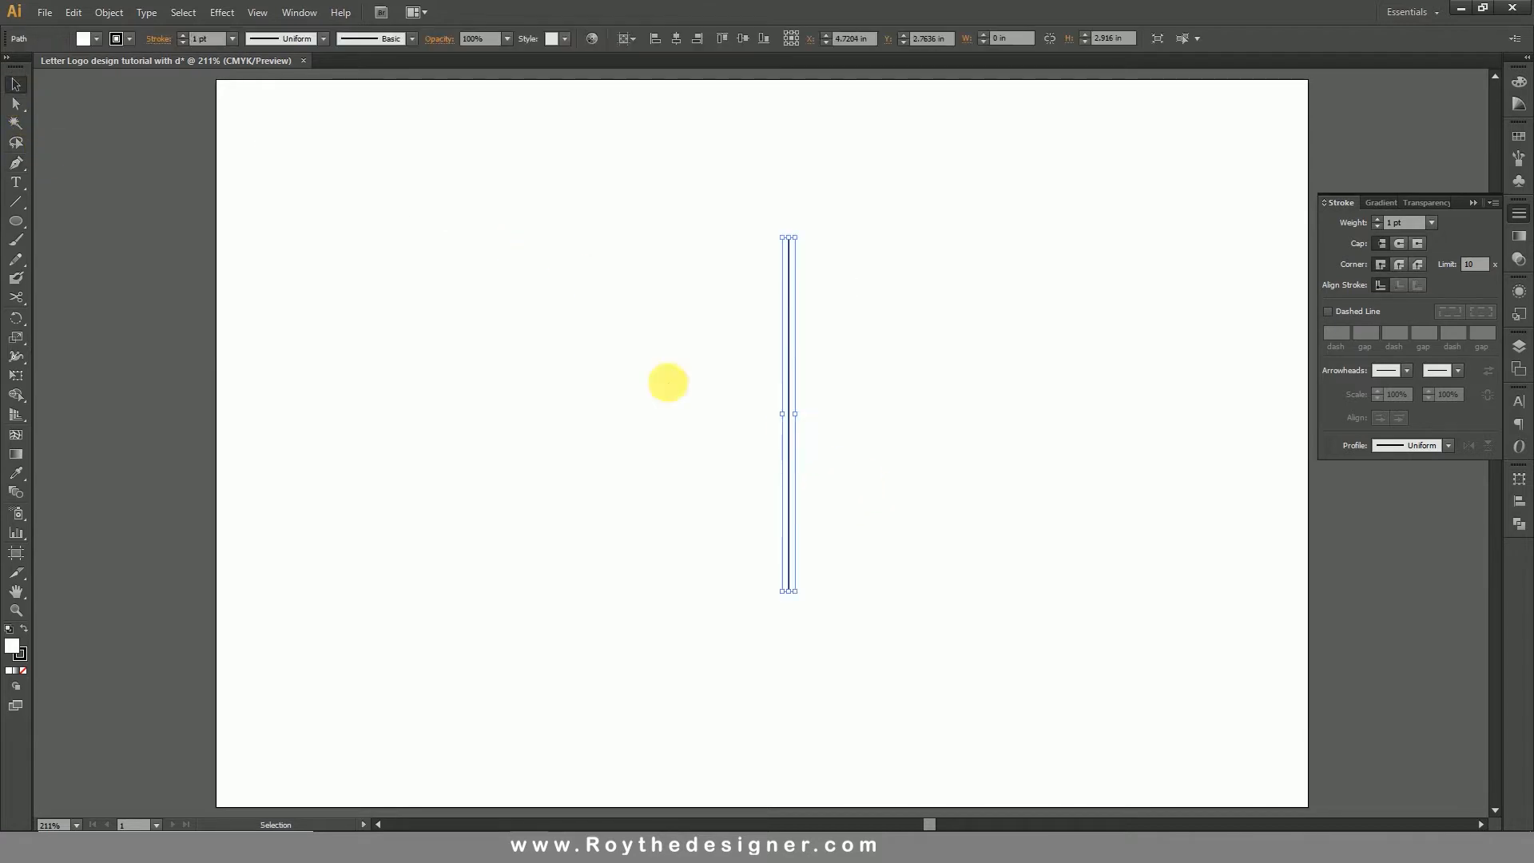
{"action": "left_click", "coordinate": [225, 49]}
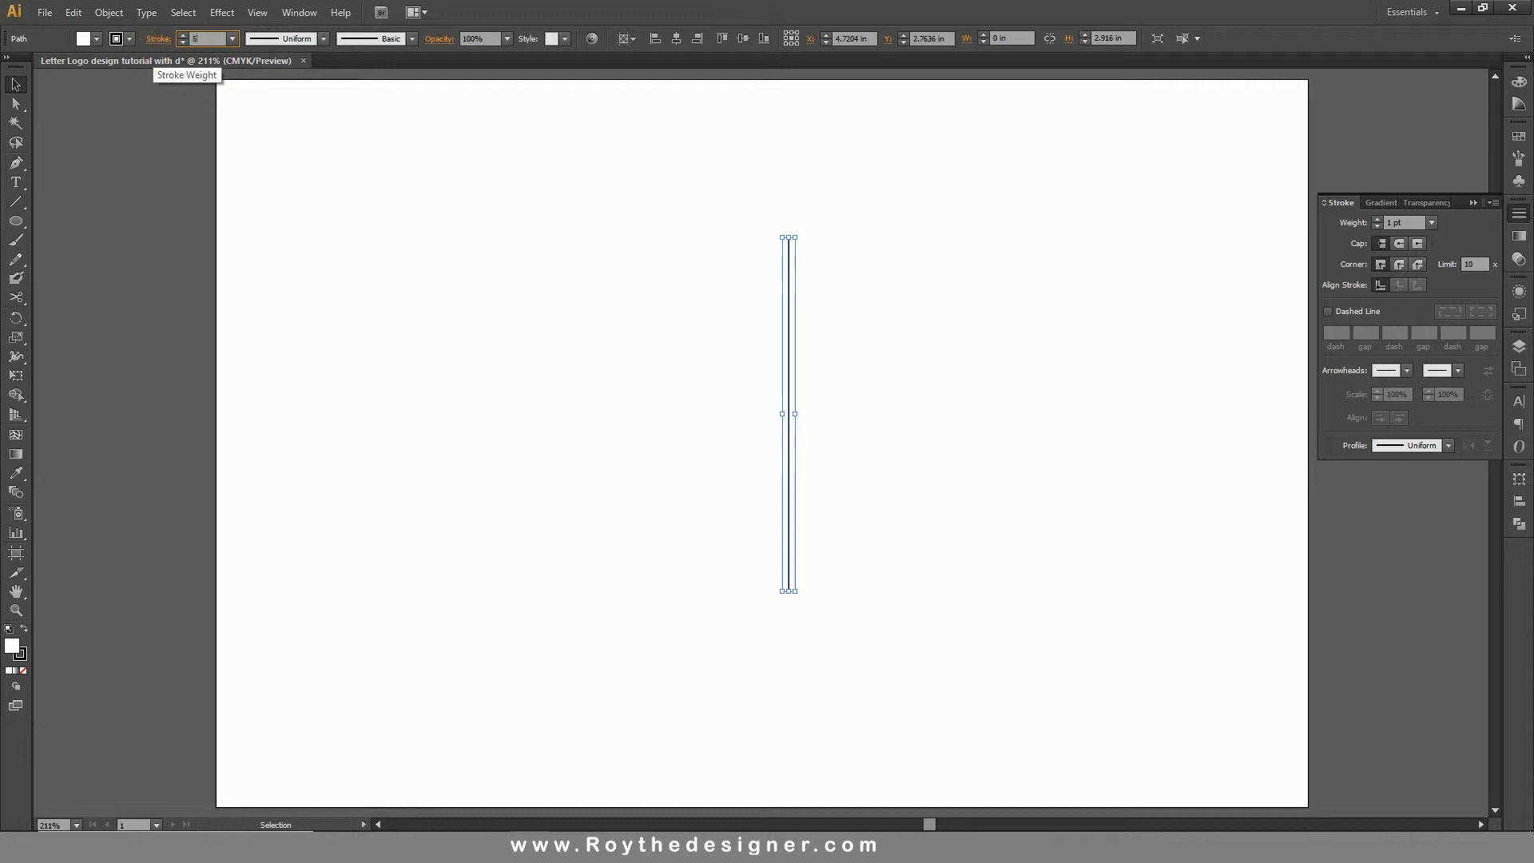
{"action": "key", "text": "Return"}
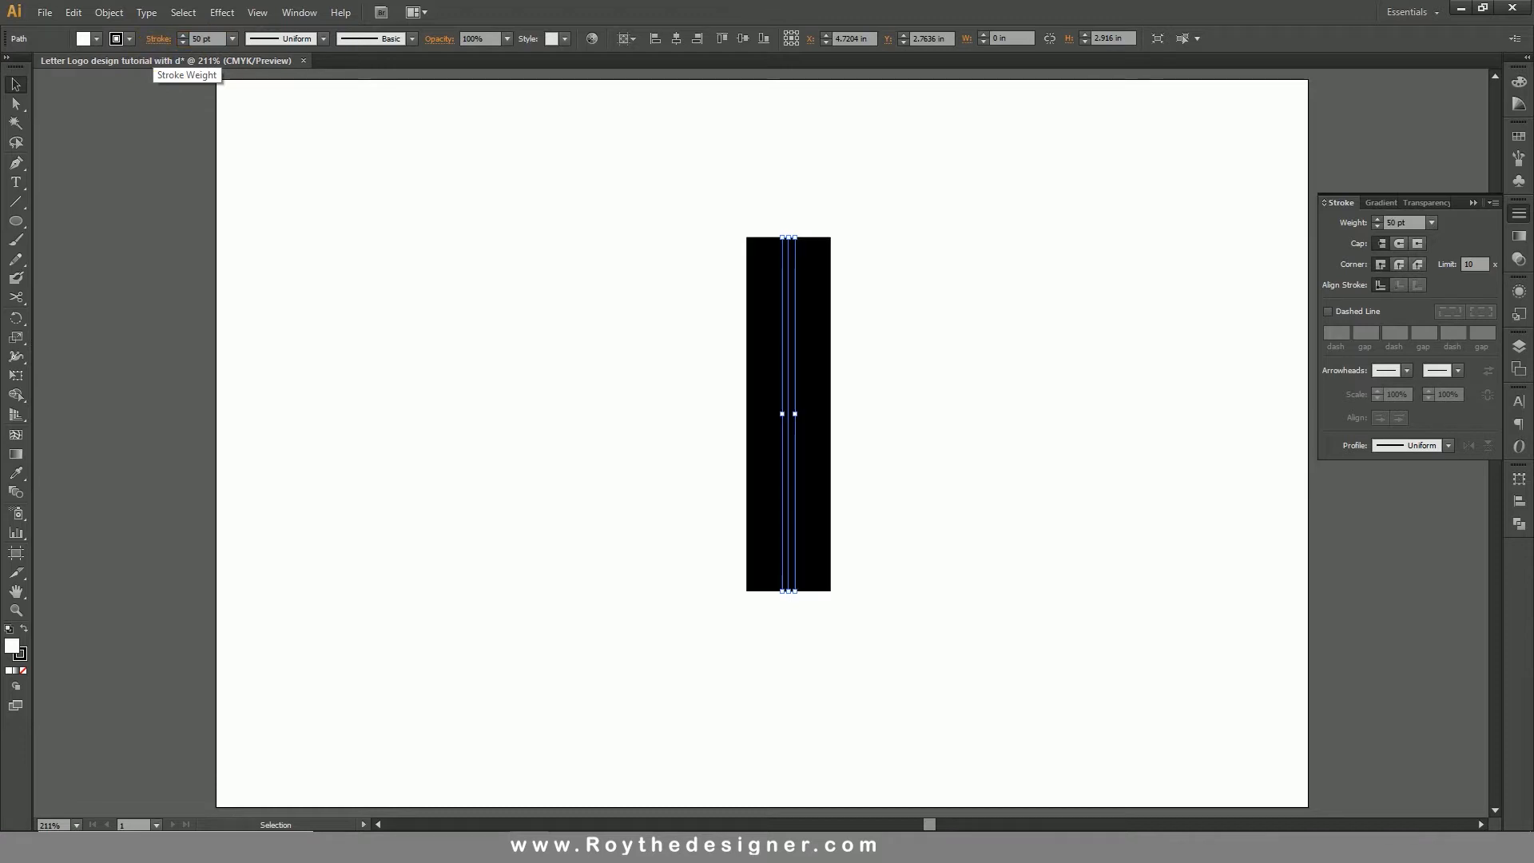
{"action": "left_click_drag", "start_coordinate": [928, 366], "coordinate": [611, 511]}
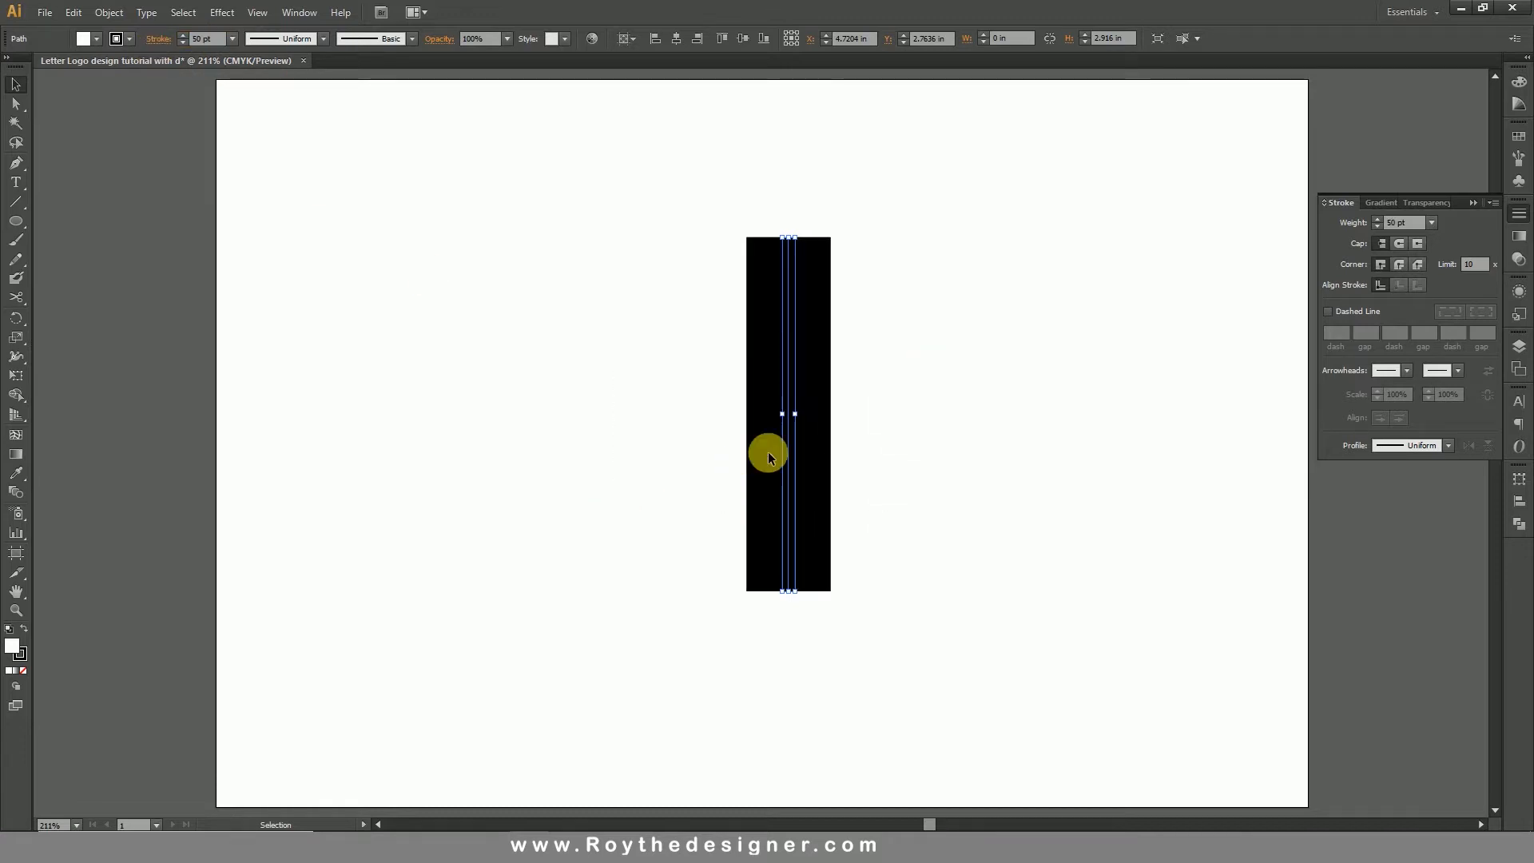
{"action": "left_click", "coordinate": [1400, 242]}
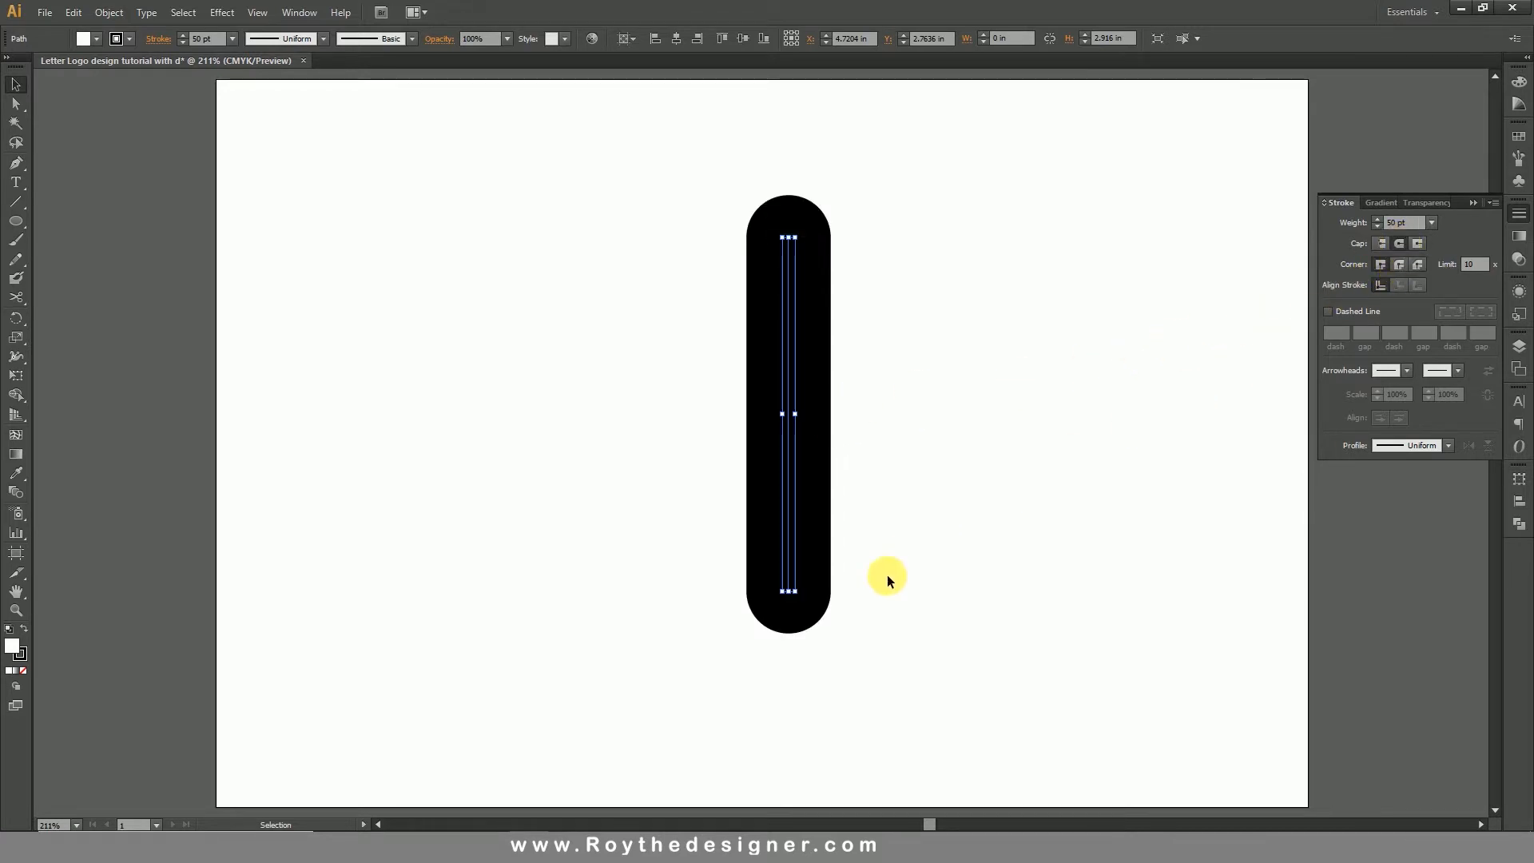
Lengthen the vertical line to about 3.1 in by moving only its lower anchor point straight down
{"action": "left_click", "coordinate": [889, 596]}
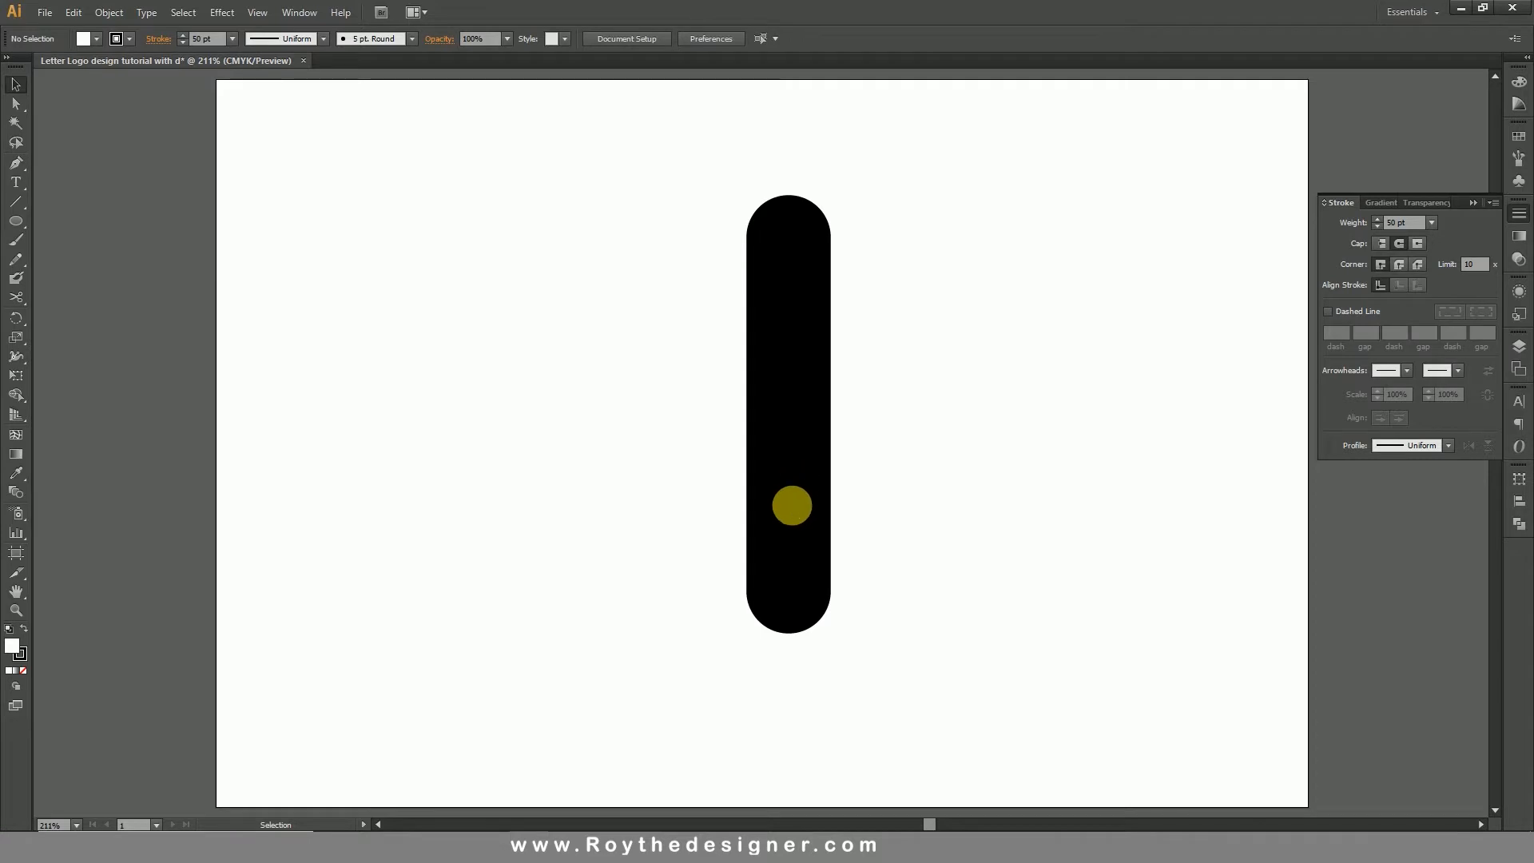
{"action": "left_click", "coordinate": [788, 513]}
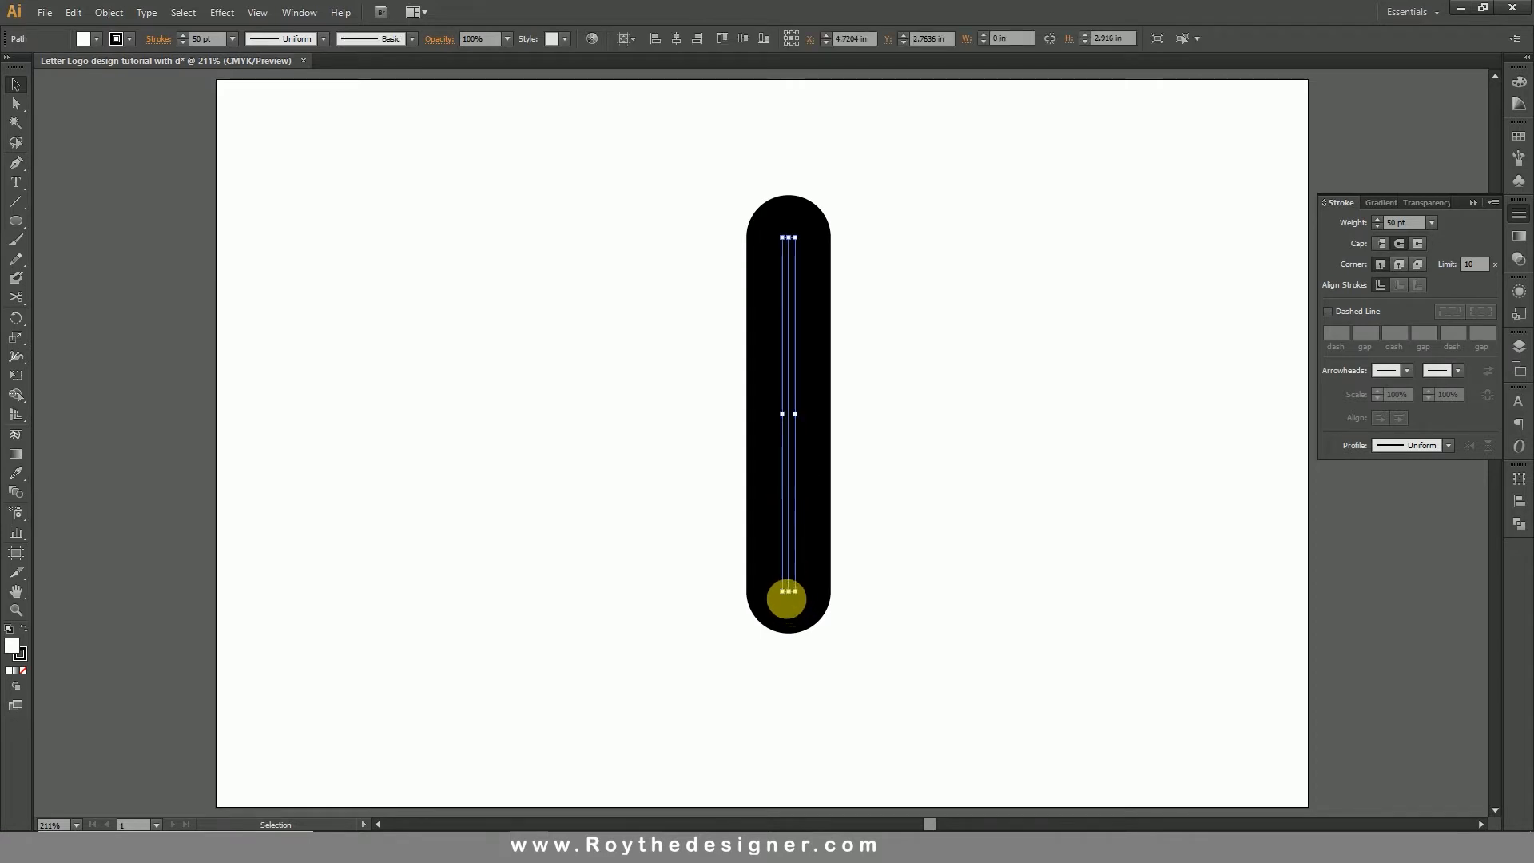
{"action": "left_click", "coordinate": [864, 594]}
{"action": "left_click_drag", "start_coordinate": [865, 604], "coordinate": [648, 500]}
{"action": "left_click", "coordinate": [16, 101]}
{"action": "left_click", "coordinate": [623, 482]}
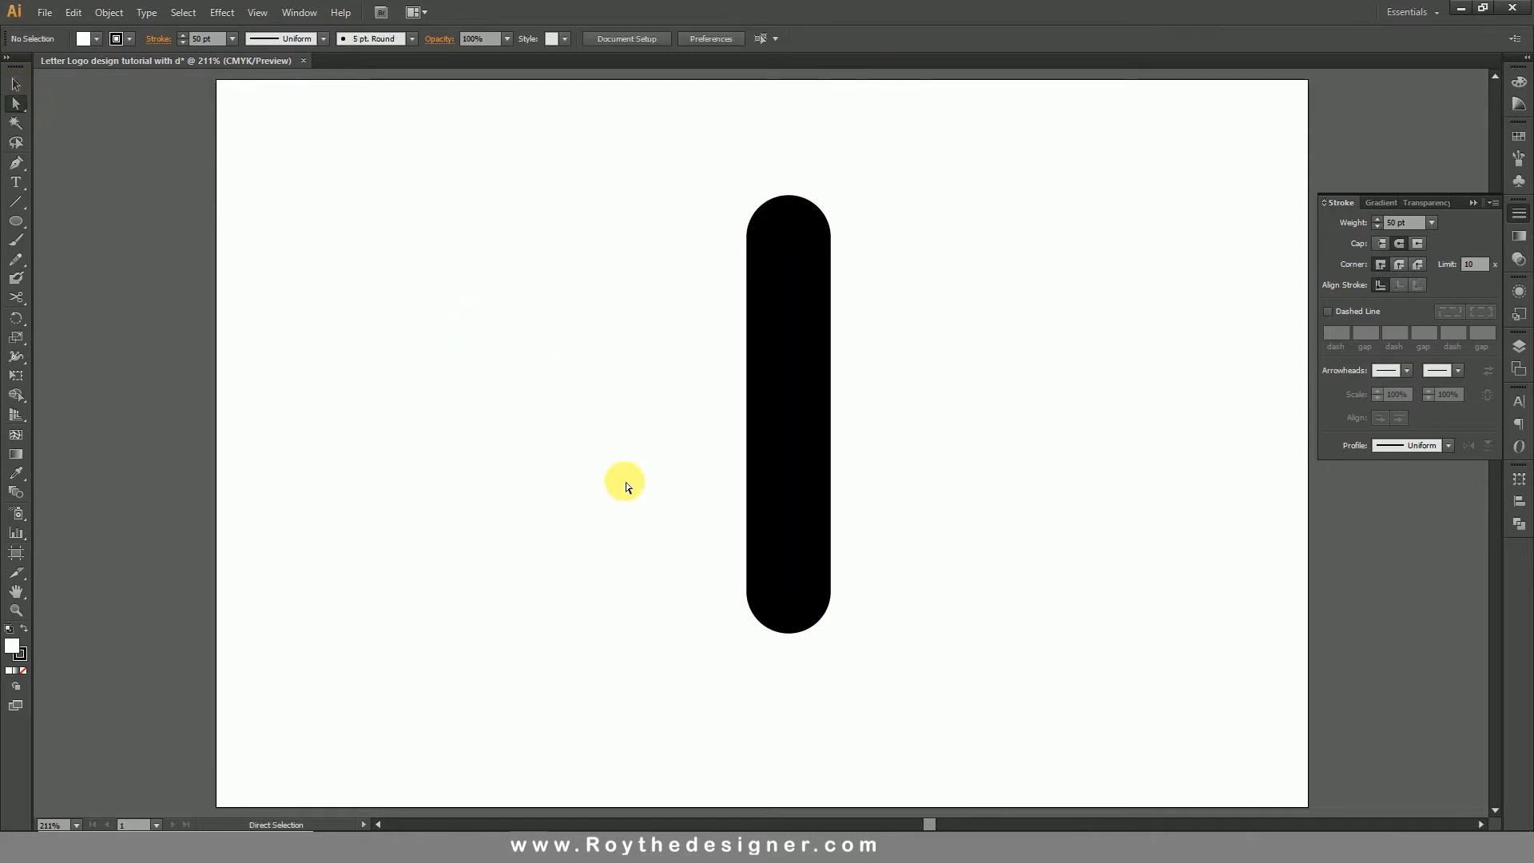
{"action": "left_click_drag", "start_coordinate": [640, 491], "coordinate": [881, 711]}
{"action": "mouse_move", "coordinate": [799, 602]}
{"action": "left_mouse_down"}
{"action": "mouse_move", "coordinate": [789, 593]}
{"action": "mouse_move", "coordinate": [791, 615]}
{"action": "left_mouse_up"}
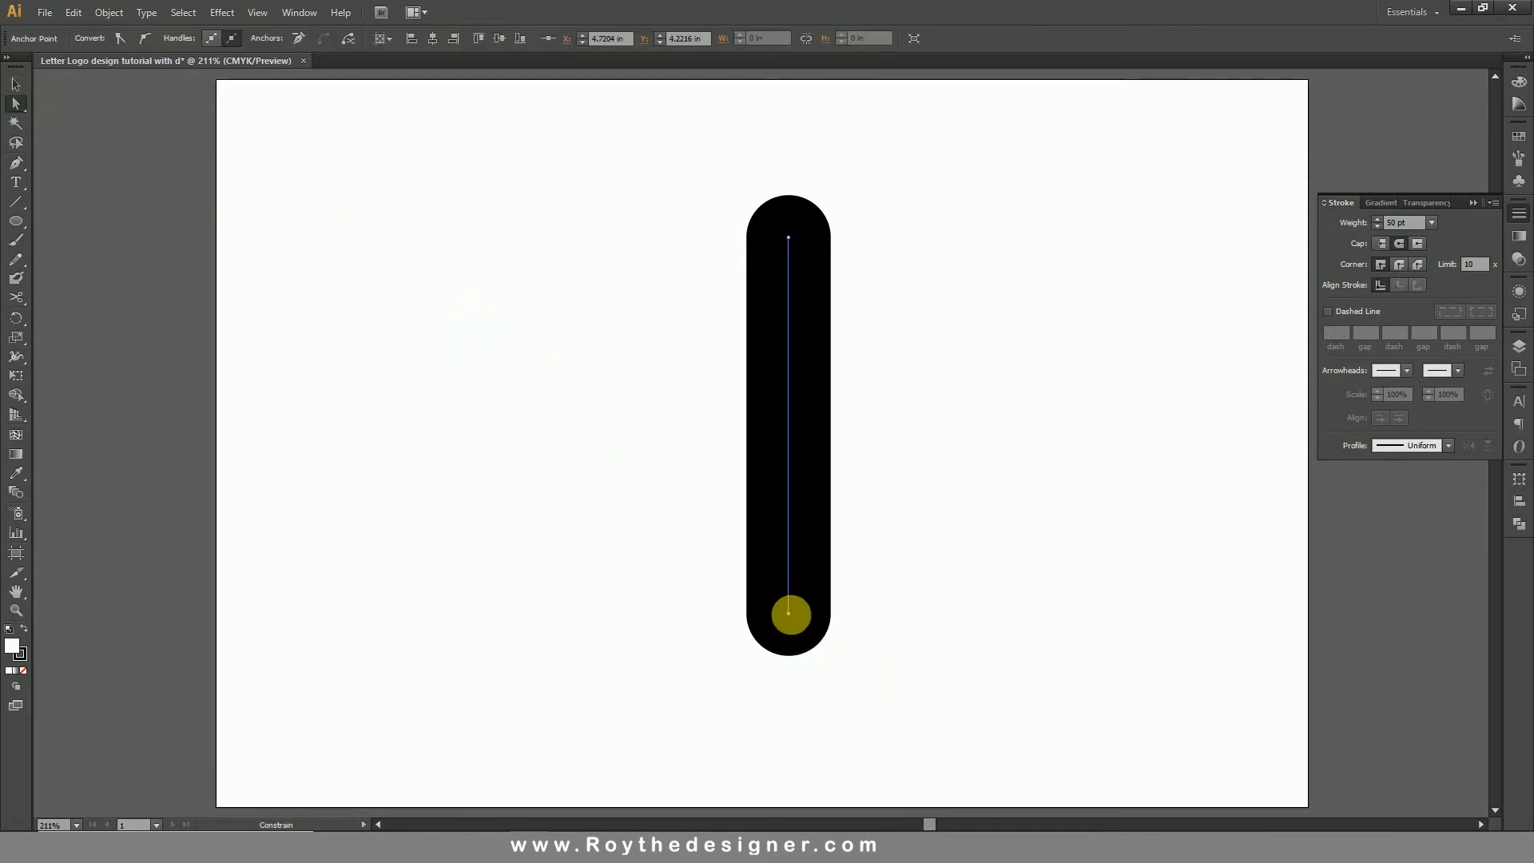
{"action": "left_click", "coordinate": [879, 551]}
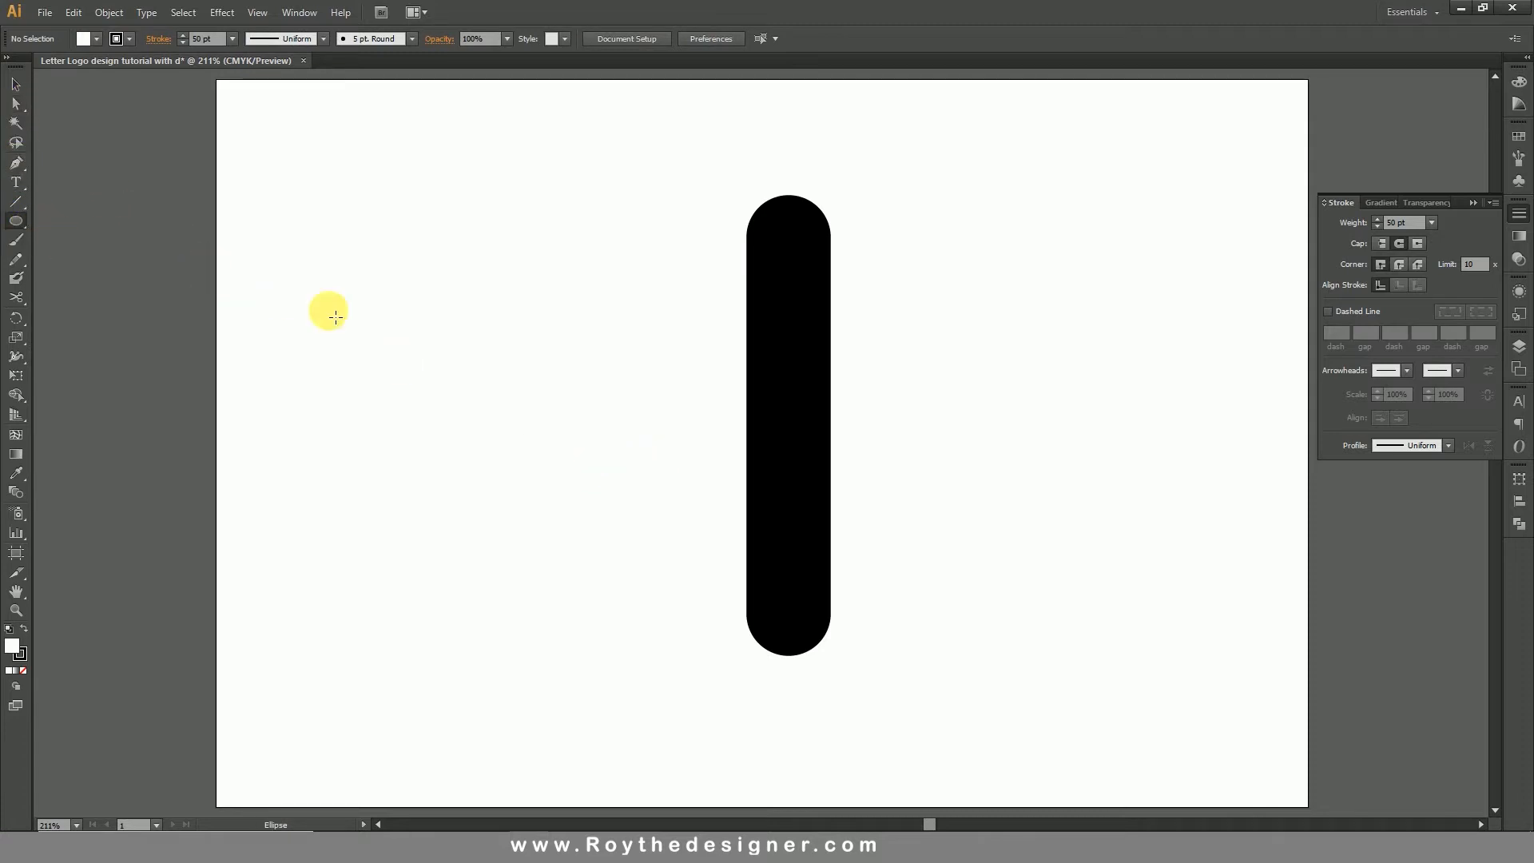
Create a 1 x 1 in circle beside the vertical line on its left side
{"action": "left_click", "coordinate": [537, 388]}
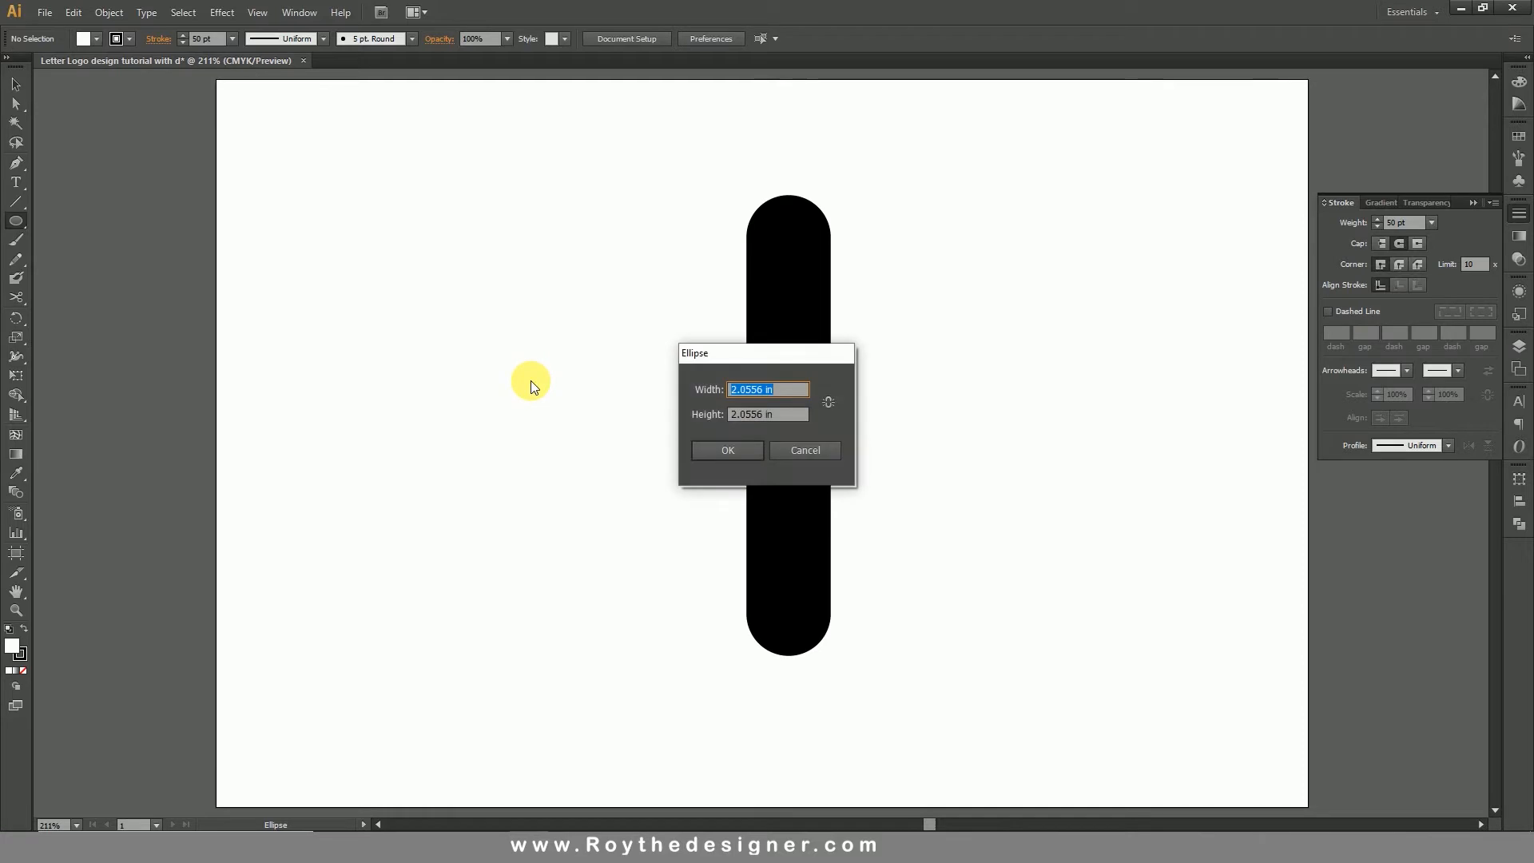
{"action": "type", "text": "1"}
{"action": "key", "text": "Tab"}
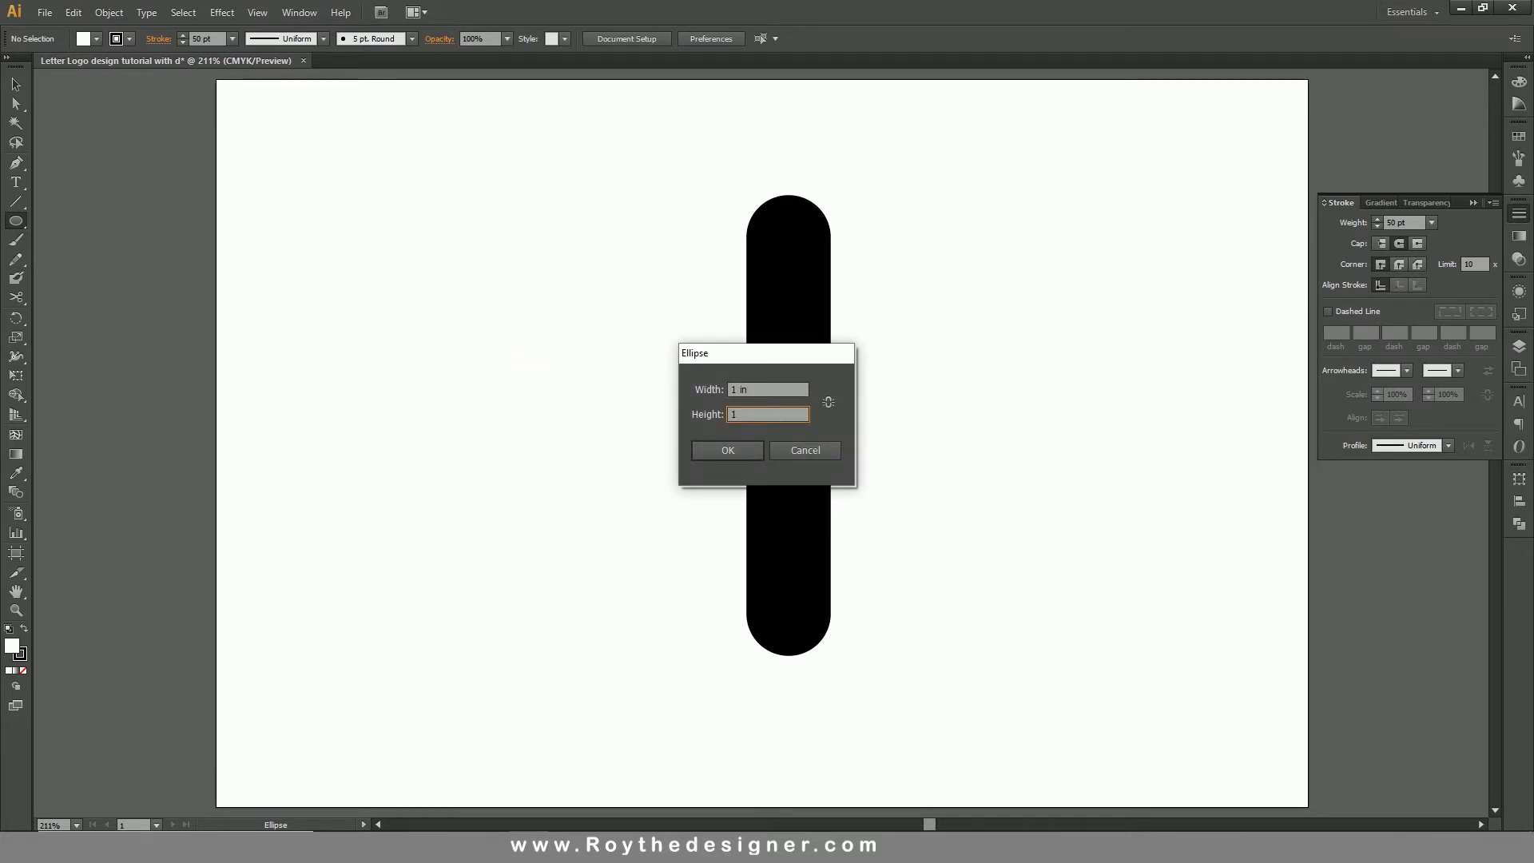
{"action": "key", "text": "Return"}
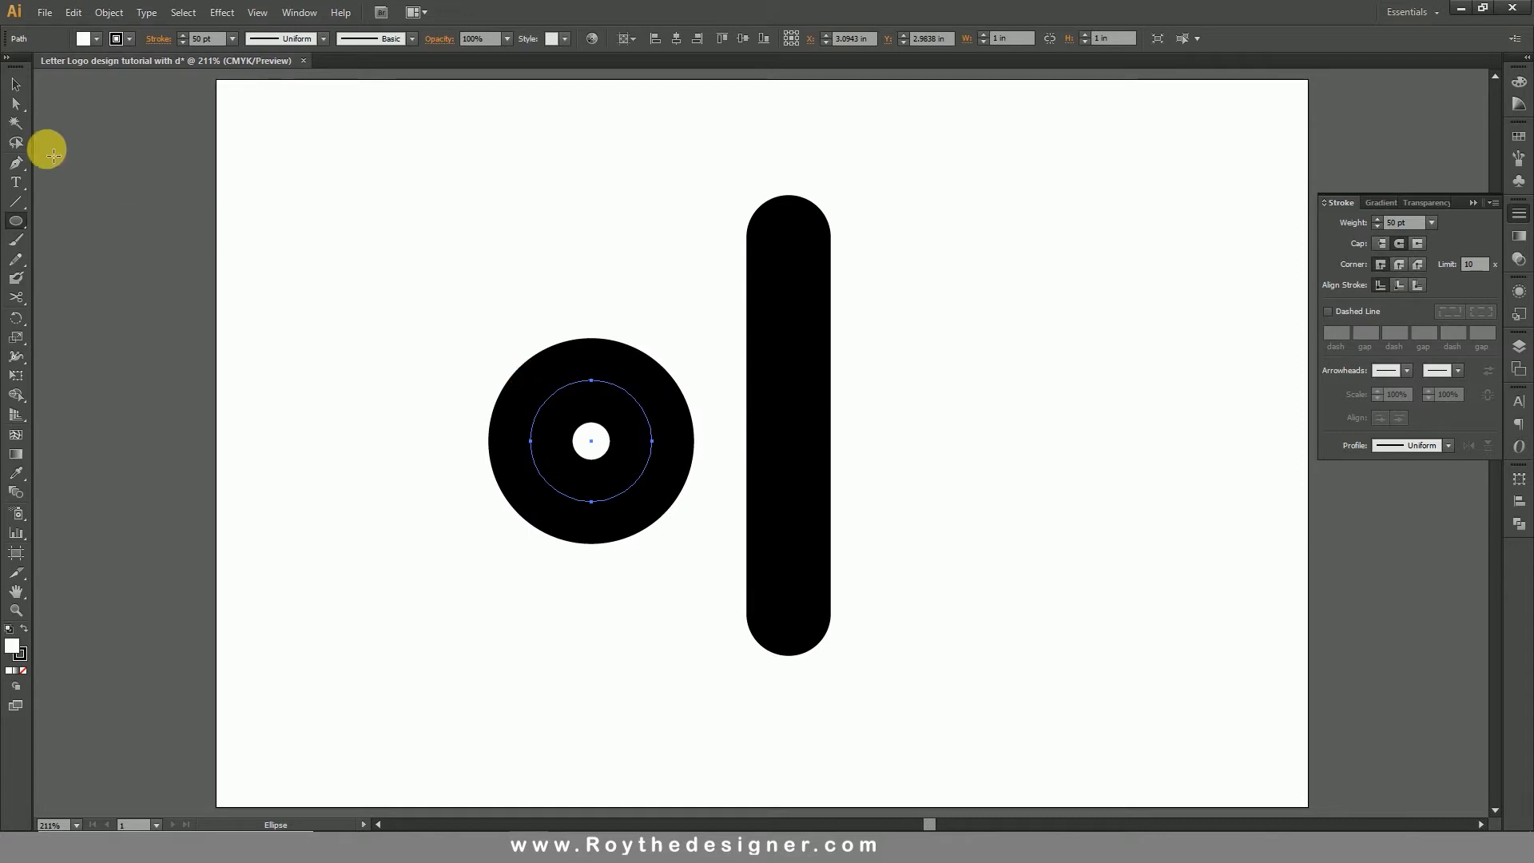
{"action": "left_click", "coordinate": [17, 89]}
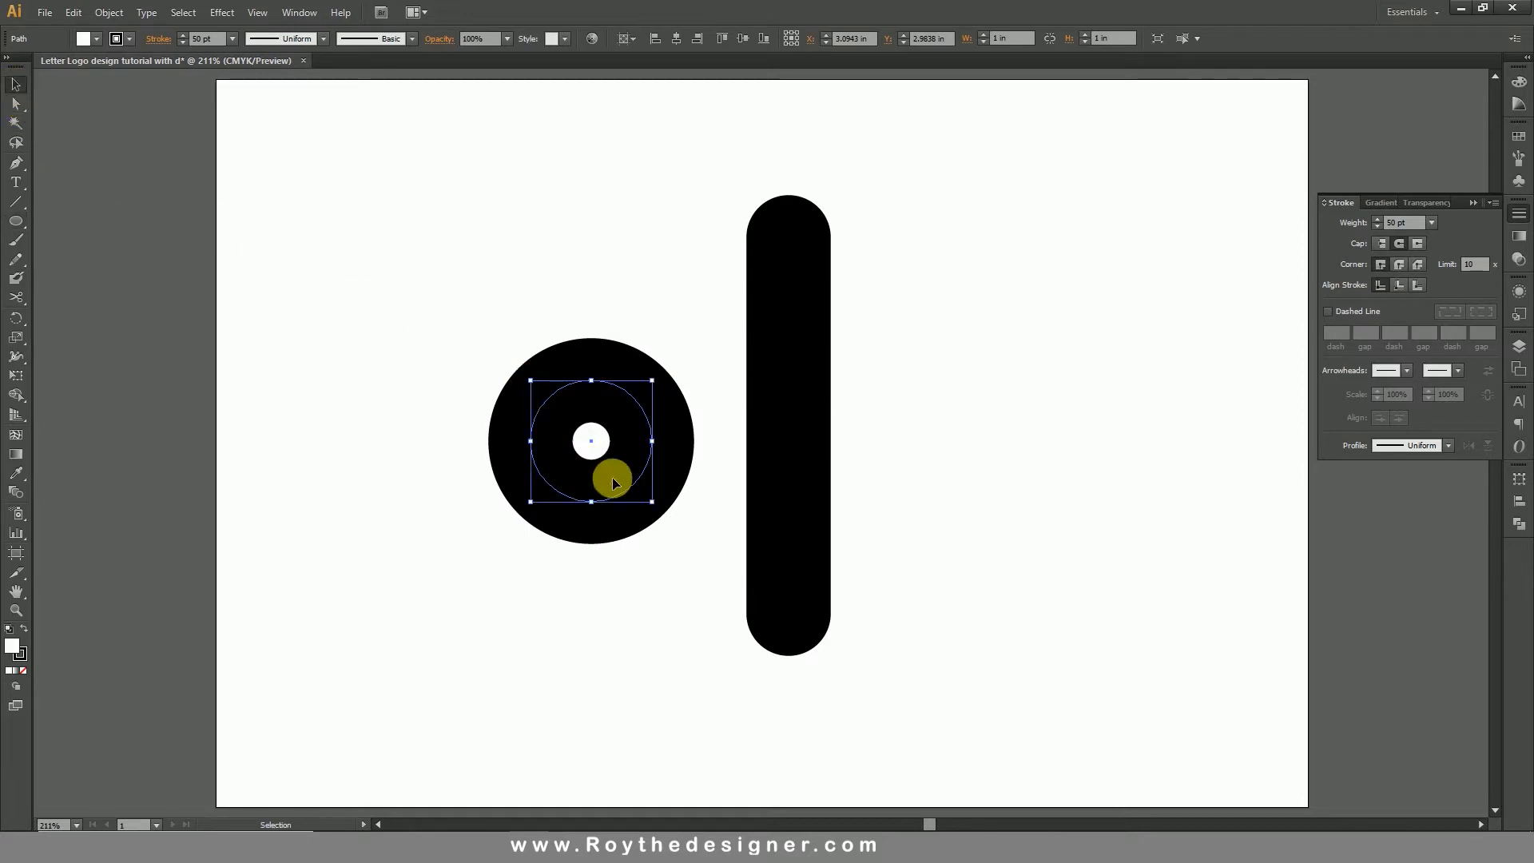
Enlarge the circle to about 1.76 in and place it over the lower part of the stem to form a letter d
{"action": "left_click_drag", "start_coordinate": [644, 484], "coordinate": [772, 517]}
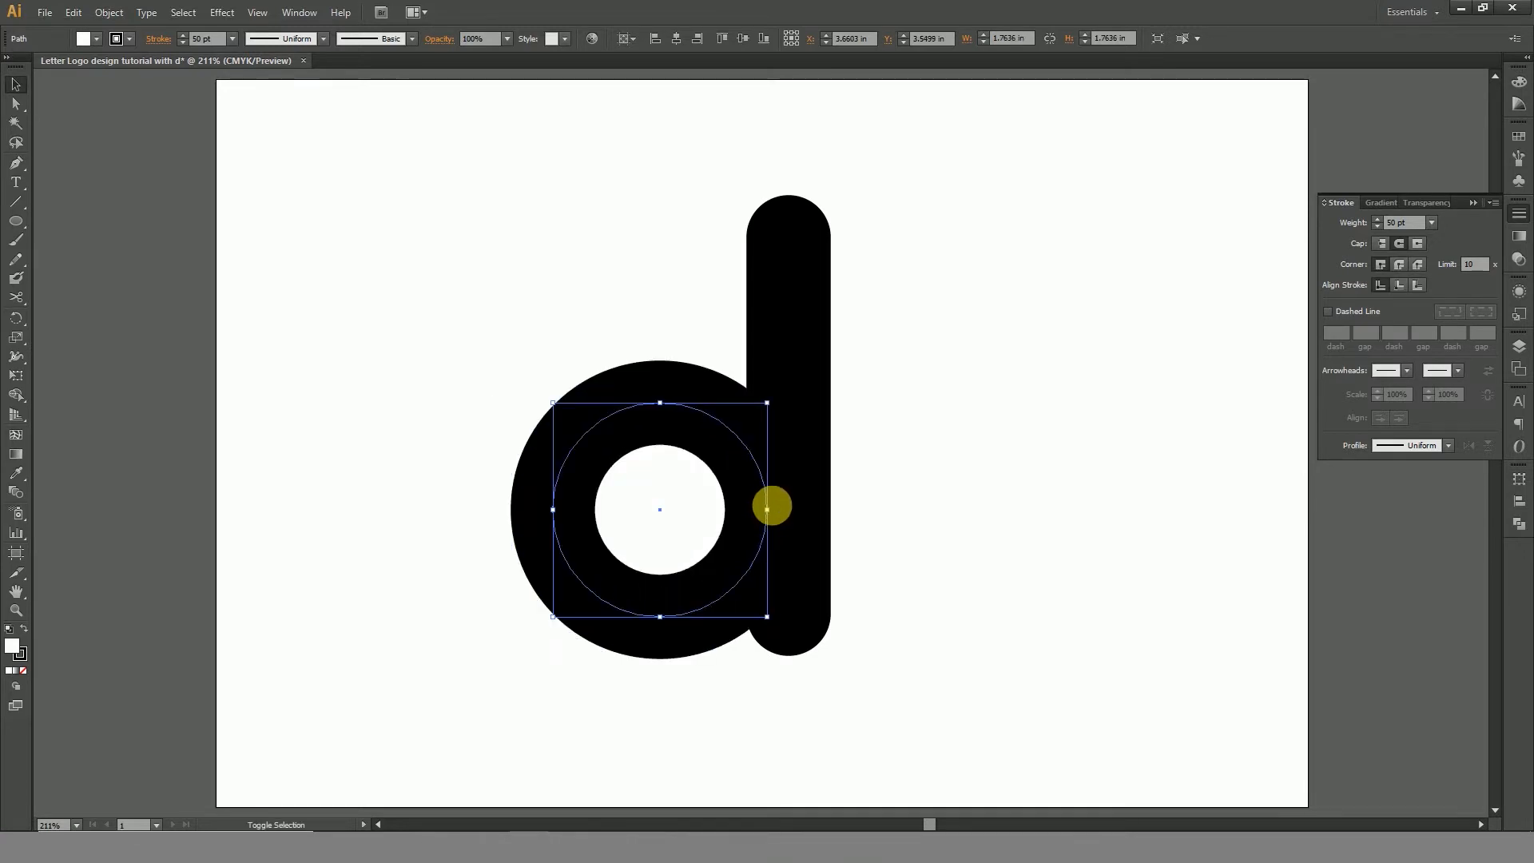
{"action": "left_click", "coordinate": [765, 508], "text": "shift"}
{"action": "left_click", "coordinate": [748, 458]}
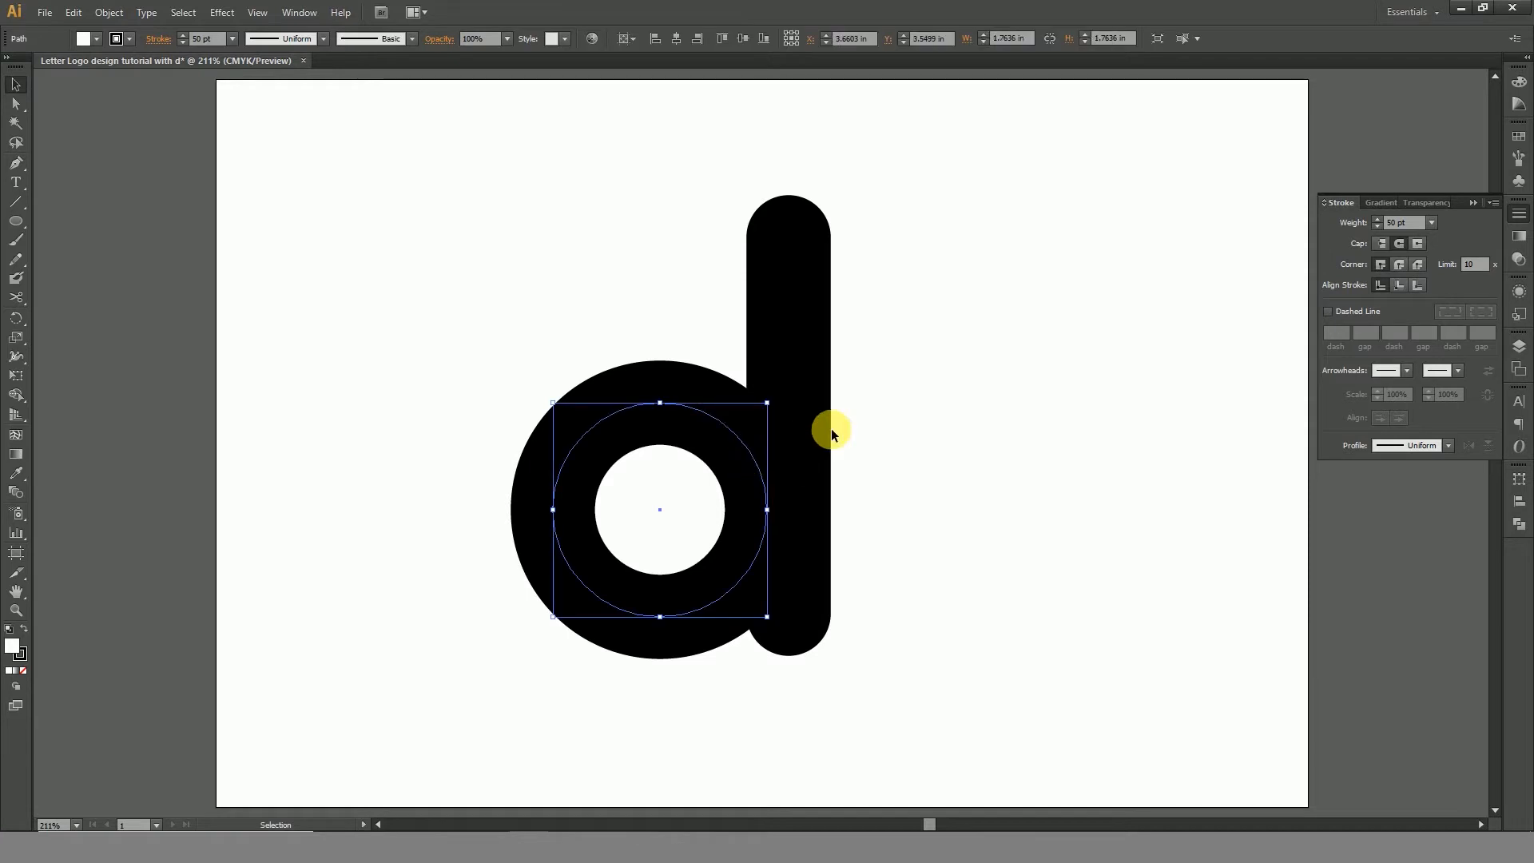
{"action": "left_click", "coordinate": [784, 347]}
{"action": "left_click", "coordinate": [789, 337]}
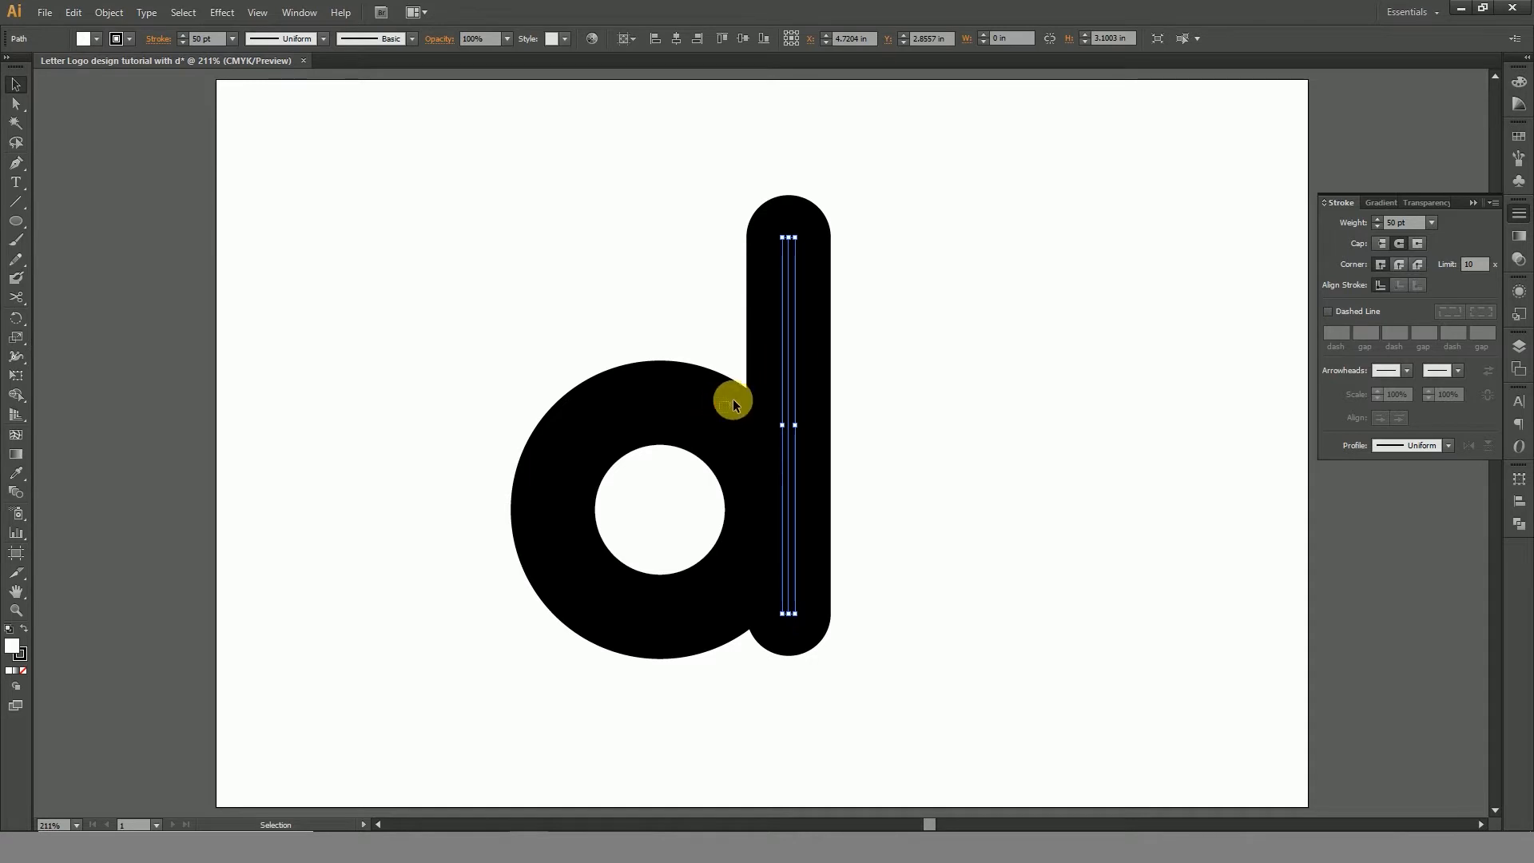
{"action": "key", "text": "ctrl+shift+a"}
{"action": "left_click", "coordinate": [714, 415]}
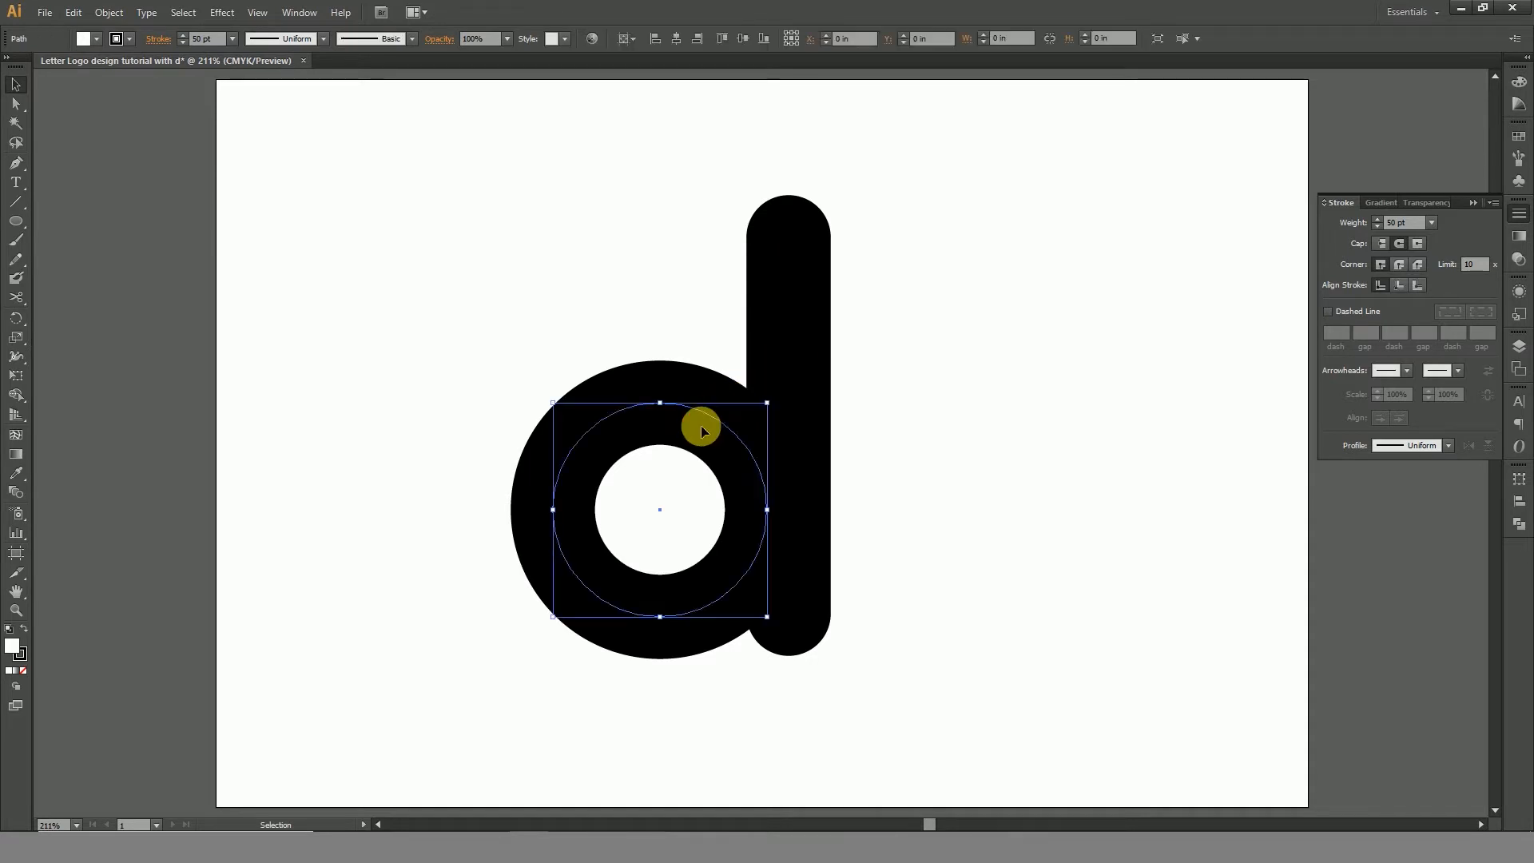
{"action": "left_click_drag", "start_coordinate": [719, 414], "coordinate": [737, 398]}
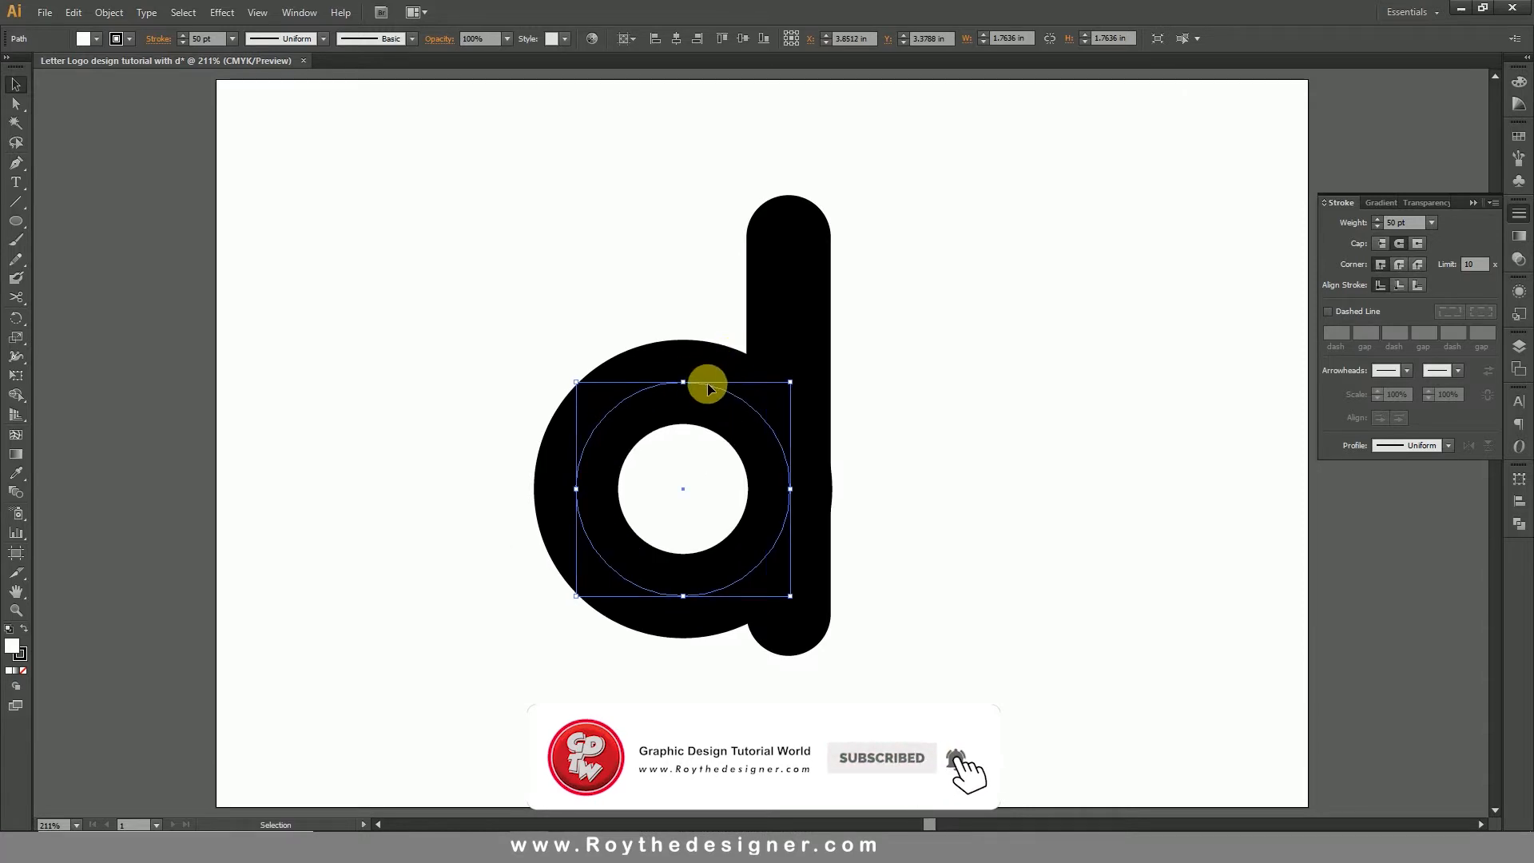
Show the artwork as outlines and shift the circle slightly left so its right edge meets the stem line
{"action": "left_click", "coordinate": [260, 13]}
{"action": "left_click", "coordinate": [296, 30]}
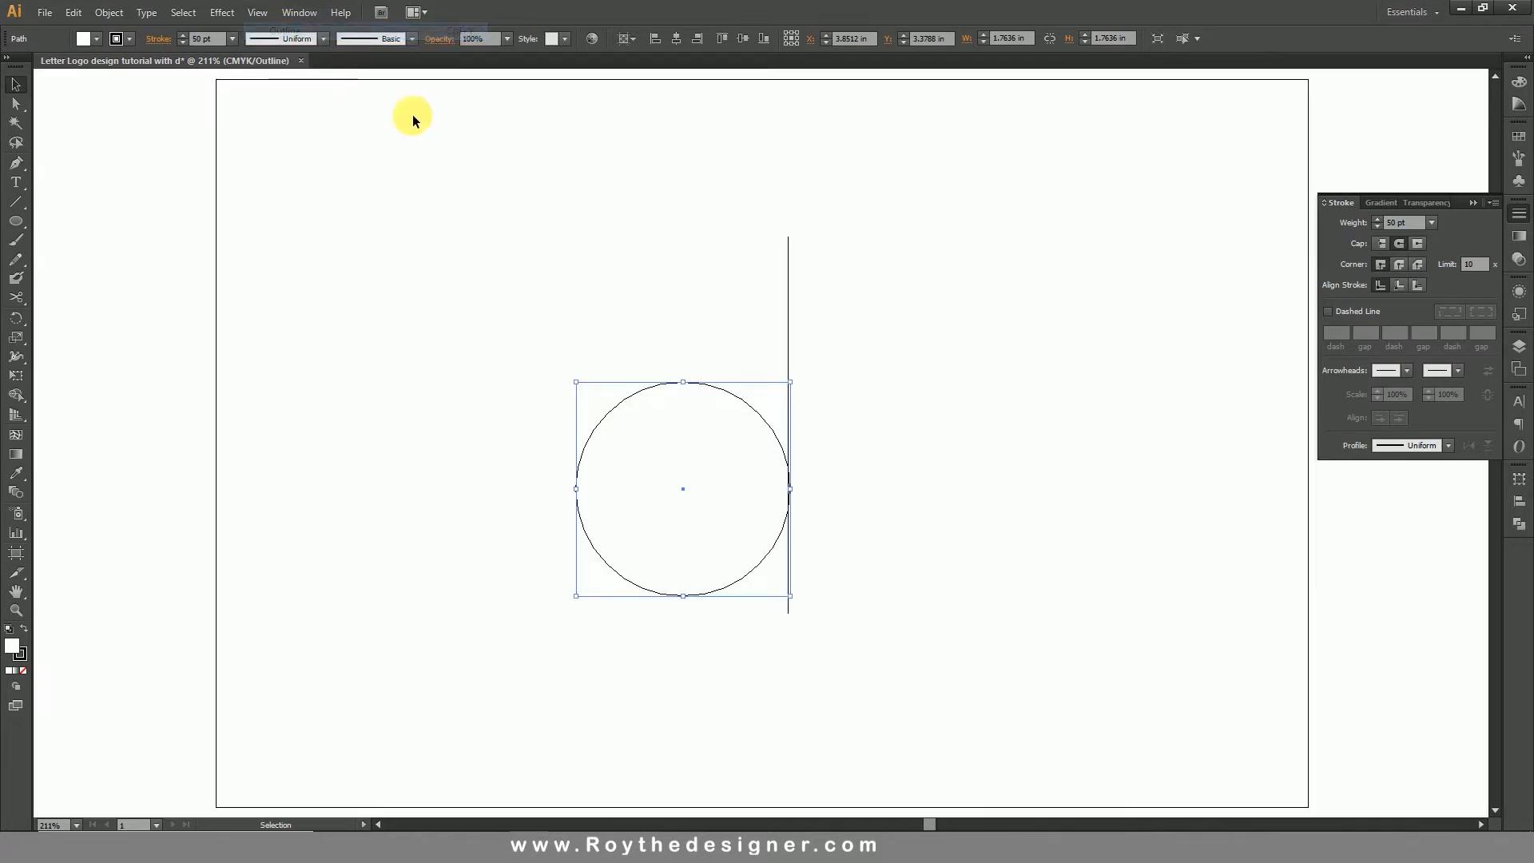
{"action": "left_click", "coordinate": [855, 486]}
{"action": "left_click_drag", "start_coordinate": [727, 435], "coordinate": [833, 518]}
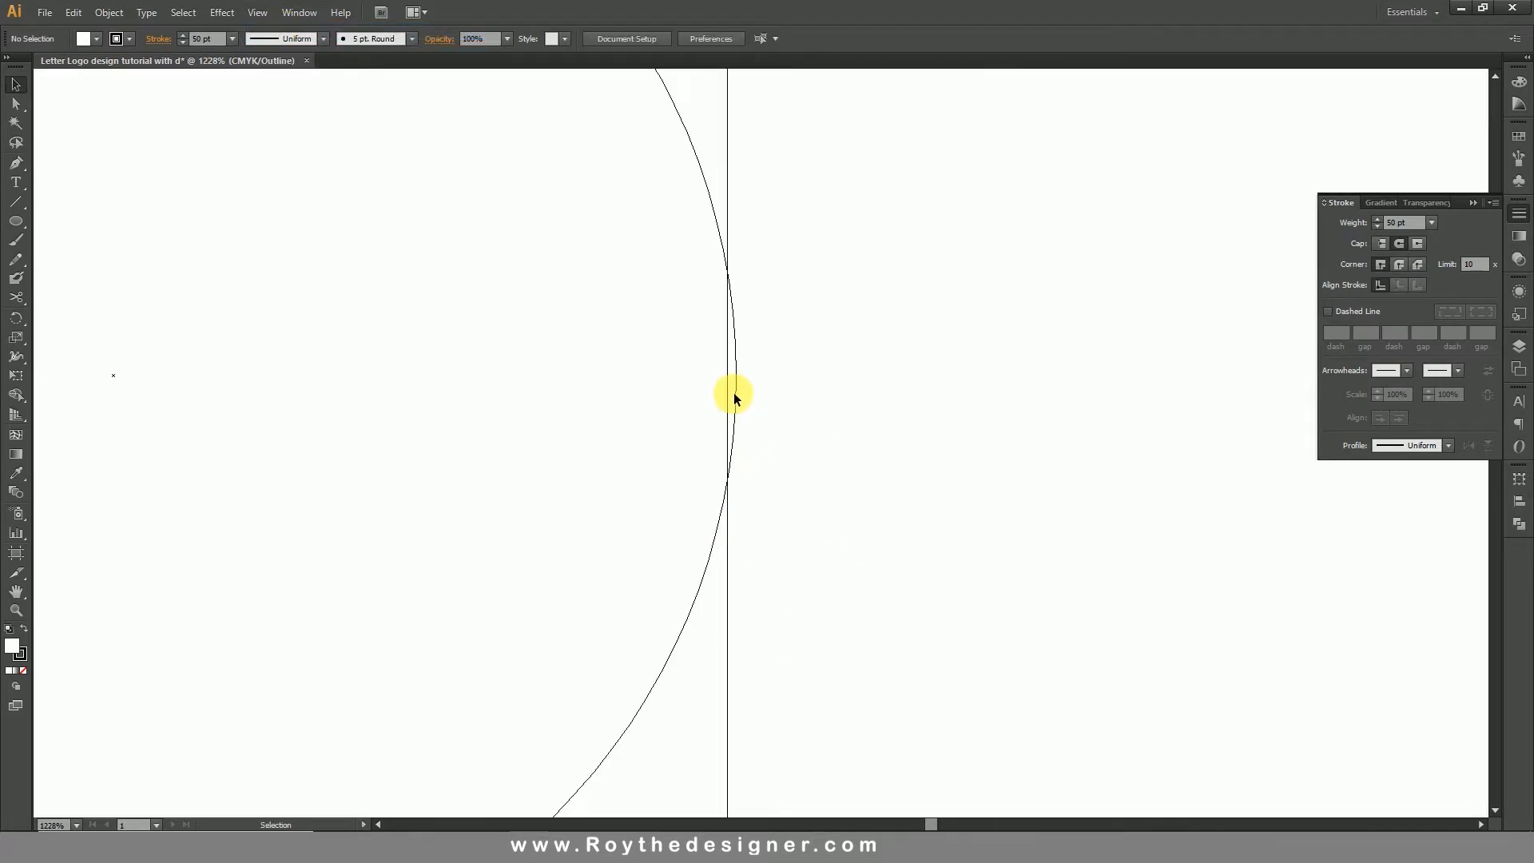
{"action": "left_click_drag", "start_coordinate": [738, 383], "coordinate": [729, 384]}
Select the circle and the stem line together and align their right edges
{"action": "left_click_drag", "start_coordinate": [672, 325], "coordinate": [802, 439]}
{"action": "left_click_drag", "start_coordinate": [702, 363], "coordinate": [605, 462]}
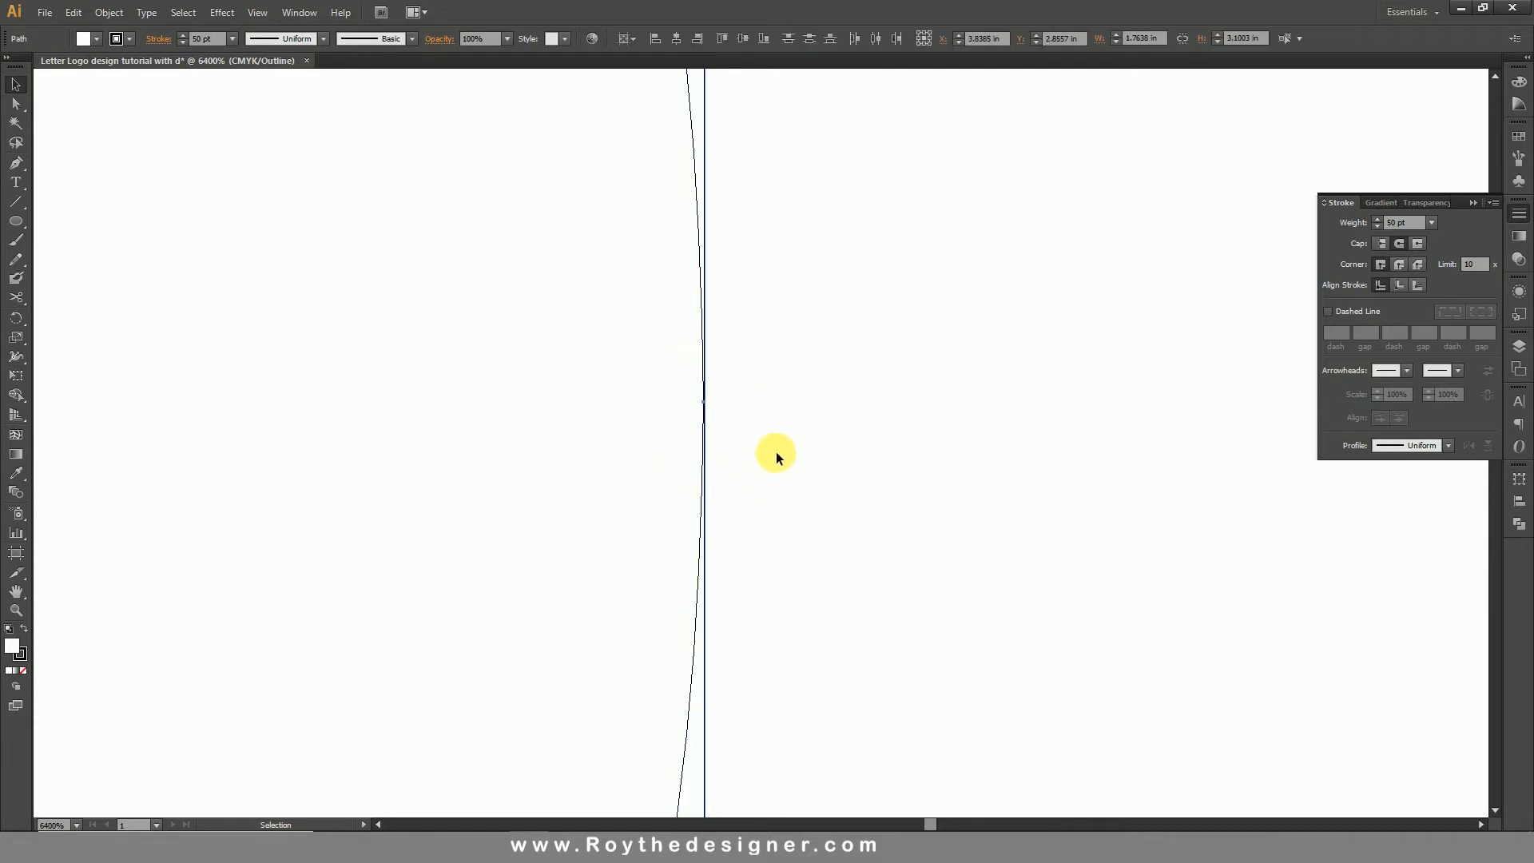
{"action": "left_click", "coordinate": [698, 38]}
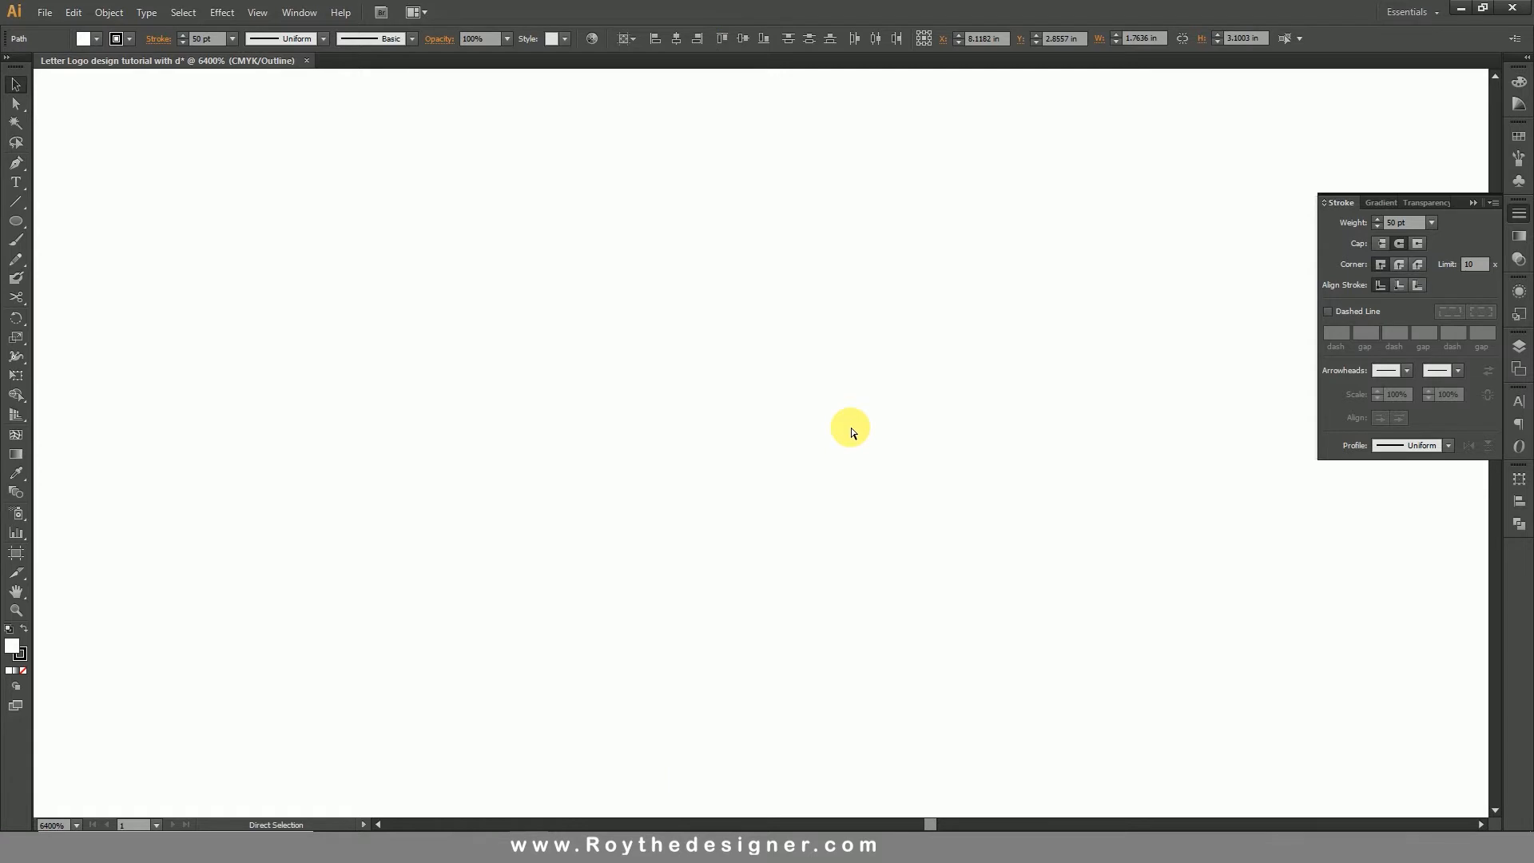
Move the circle and stem together back to the middle of the artboard and return to the normal preview display
{"action": "key", "text": "ctrl+0"}
{"action": "key", "text": "v"}
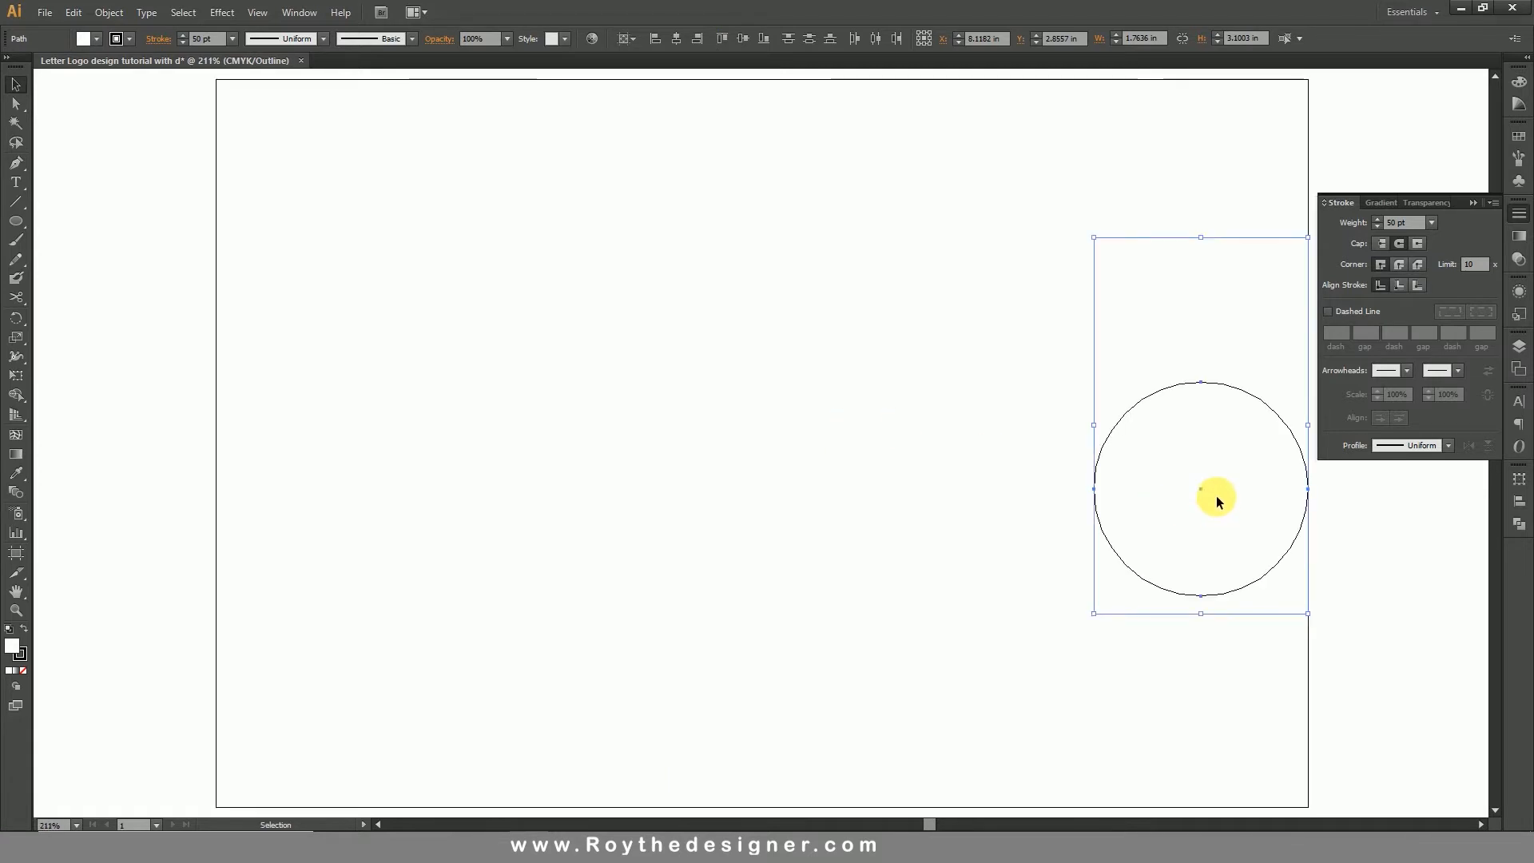
{"action": "left_click_drag", "start_coordinate": [1205, 493], "coordinate": [731, 493]}
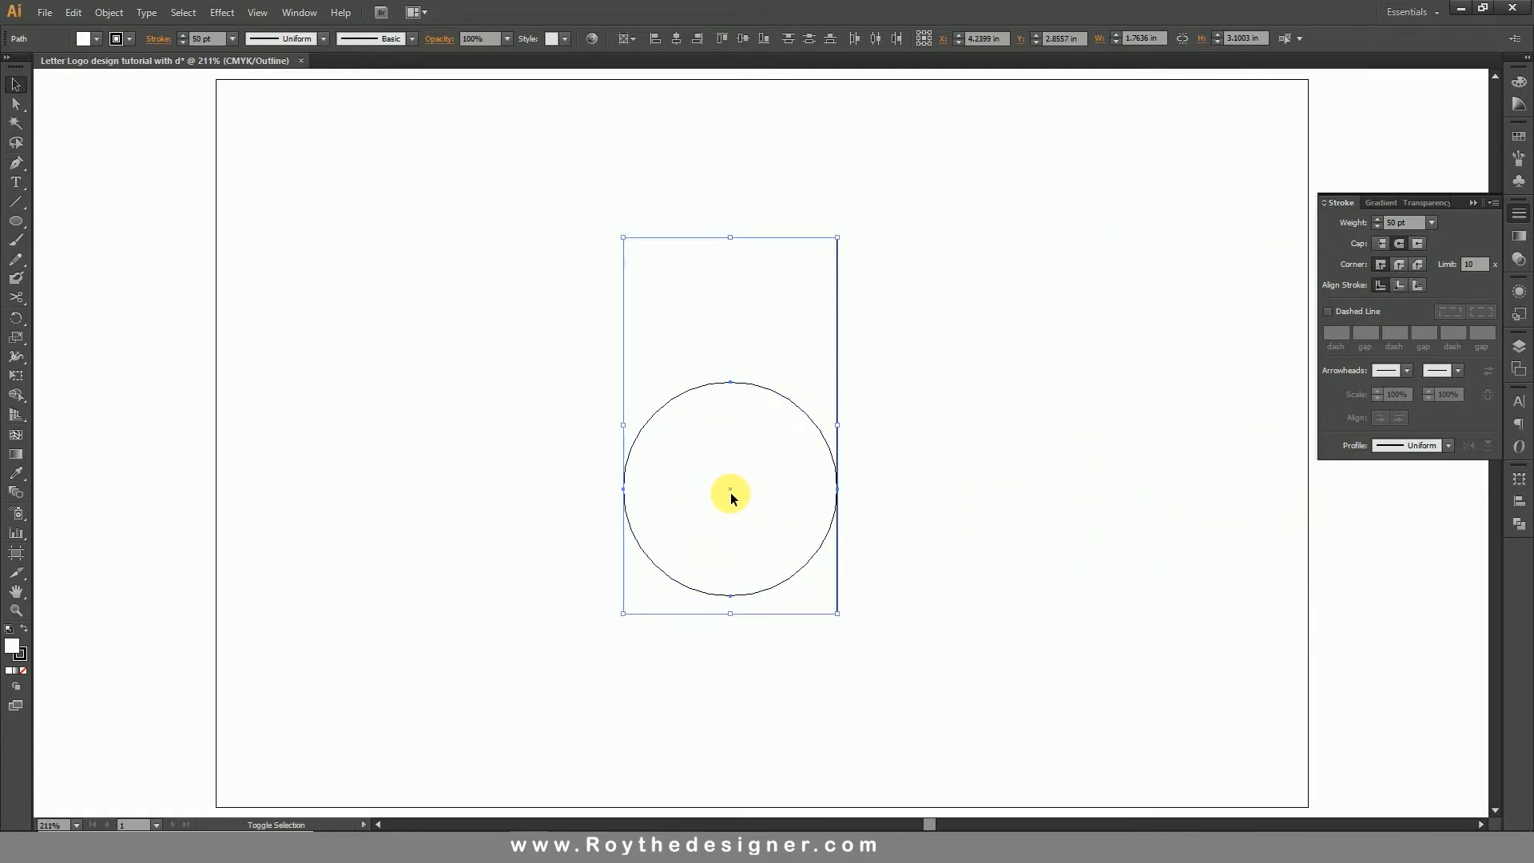
{"action": "left_click", "coordinate": [257, 13]}
{"action": "left_click", "coordinate": [275, 31]}
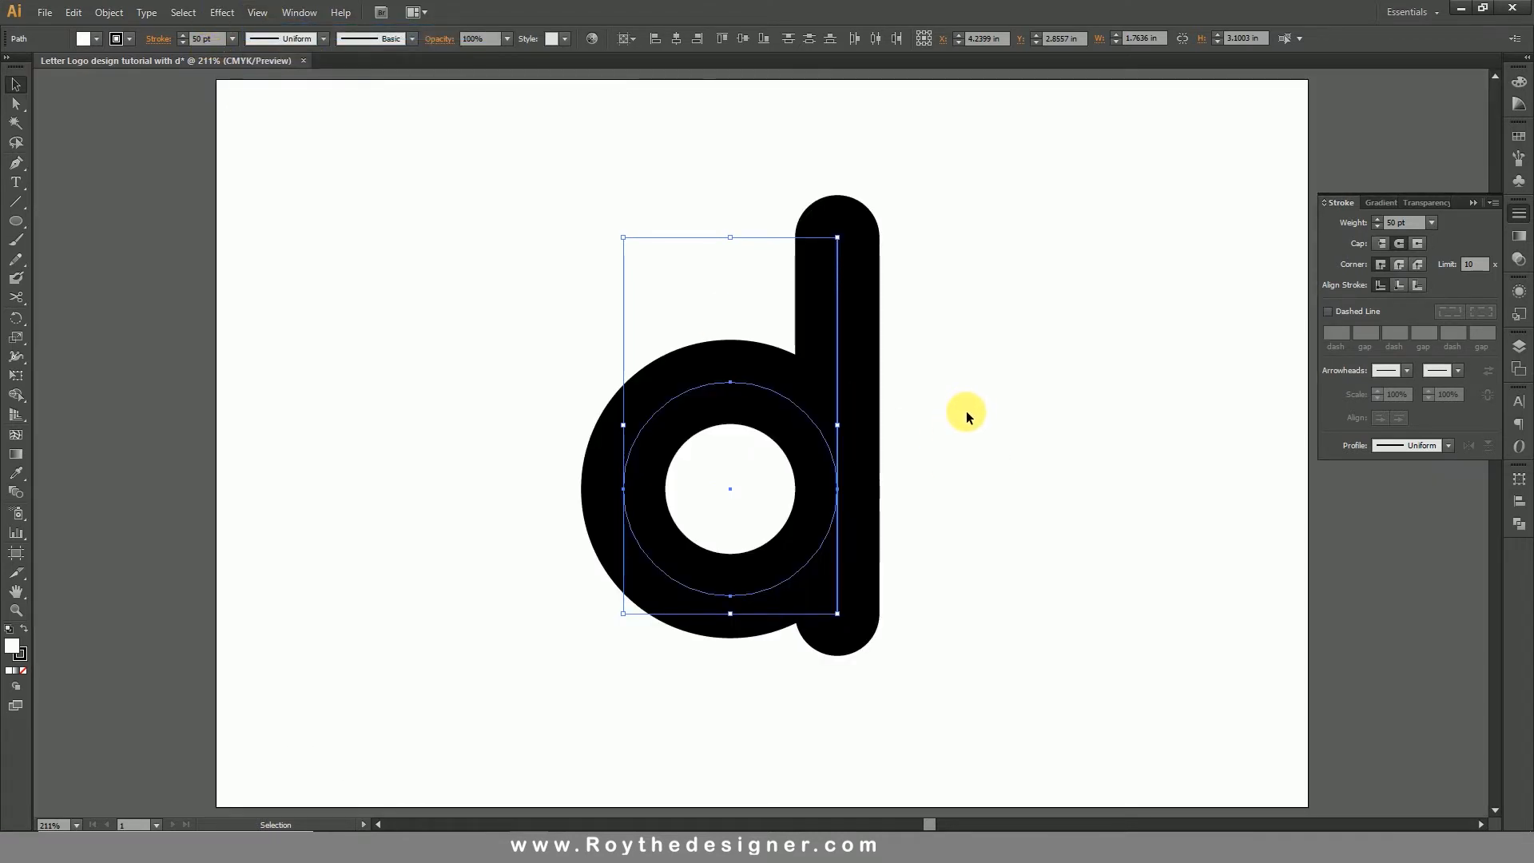
{"action": "left_click", "coordinate": [942, 292]}
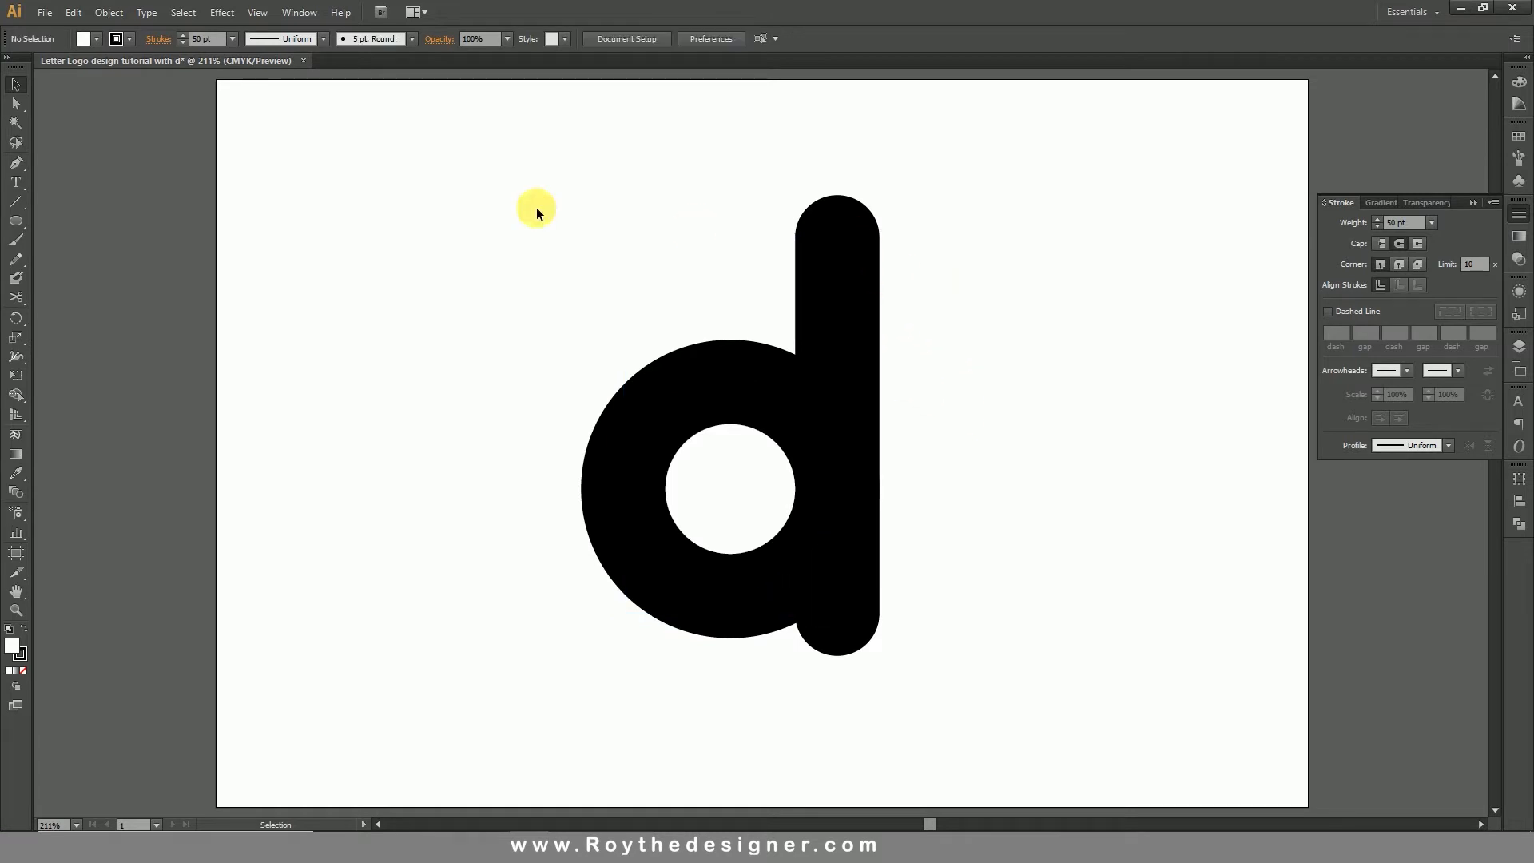
Raise only the stem's top anchor point to about Y 0.95 in to make the stem taller
{"action": "left_click", "coordinate": [16, 104]}
{"action": "left_click_drag", "start_coordinate": [688, 160], "coordinate": [837, 146]}
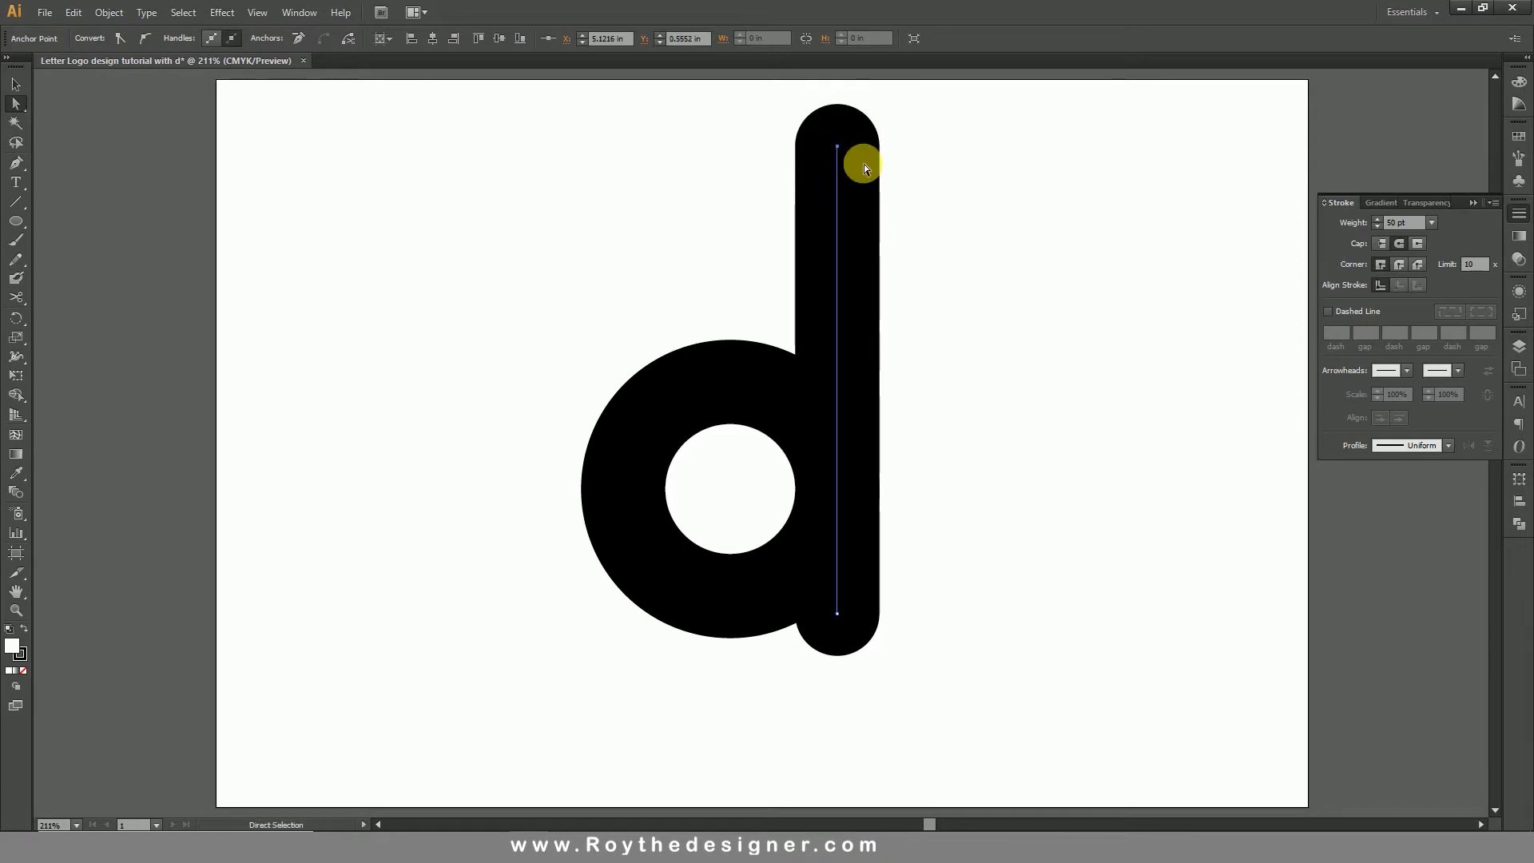
{"action": "left_click_drag", "start_coordinate": [838, 199], "coordinate": [843, 199]}
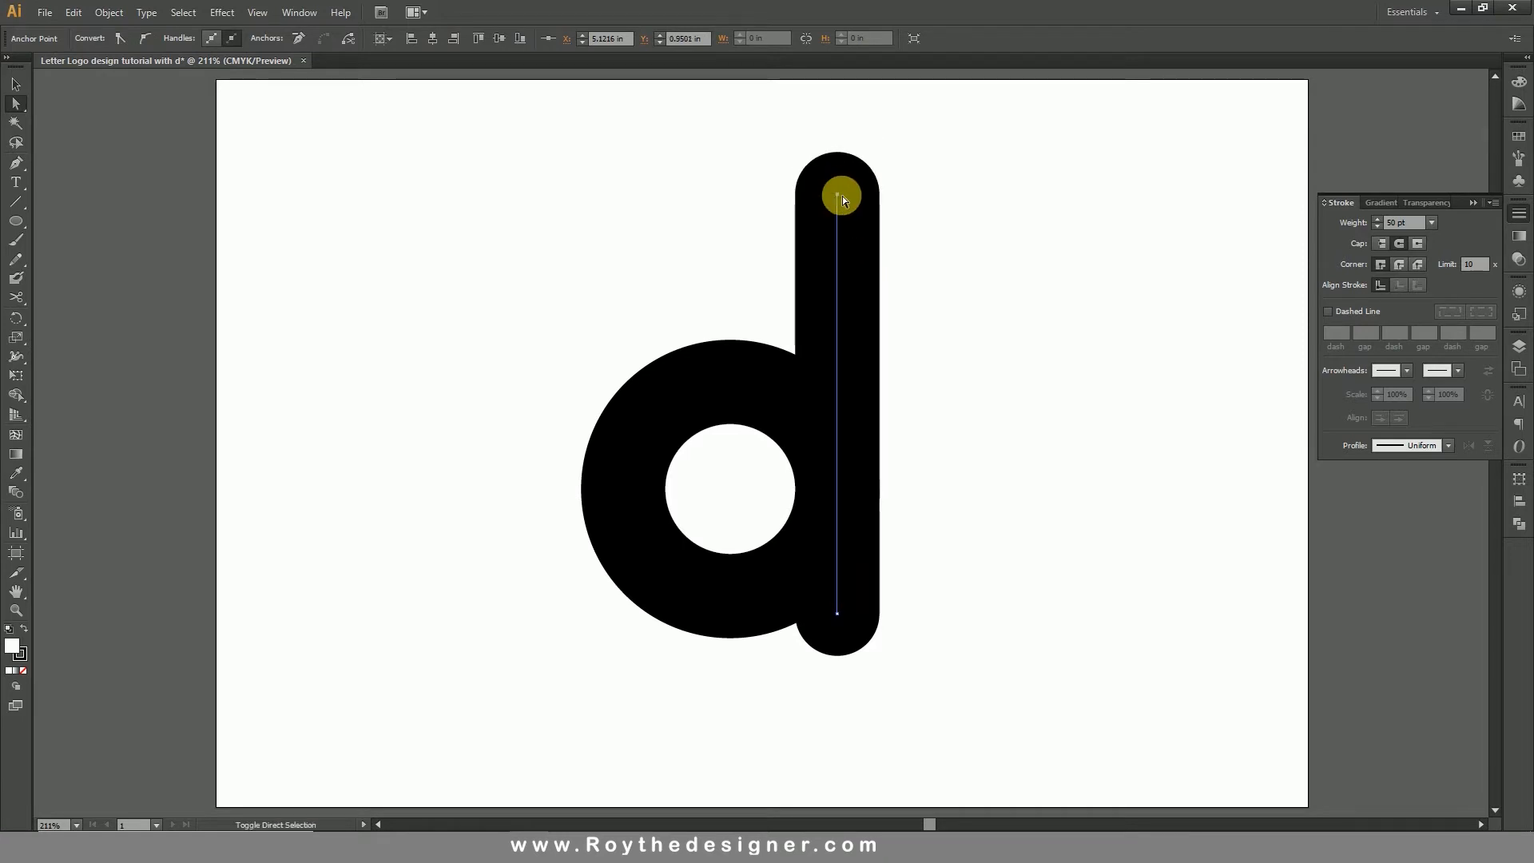
Select the circle and cut its path open at the top anchor point with the Scissors tool
{"action": "left_click", "coordinate": [929, 372]}
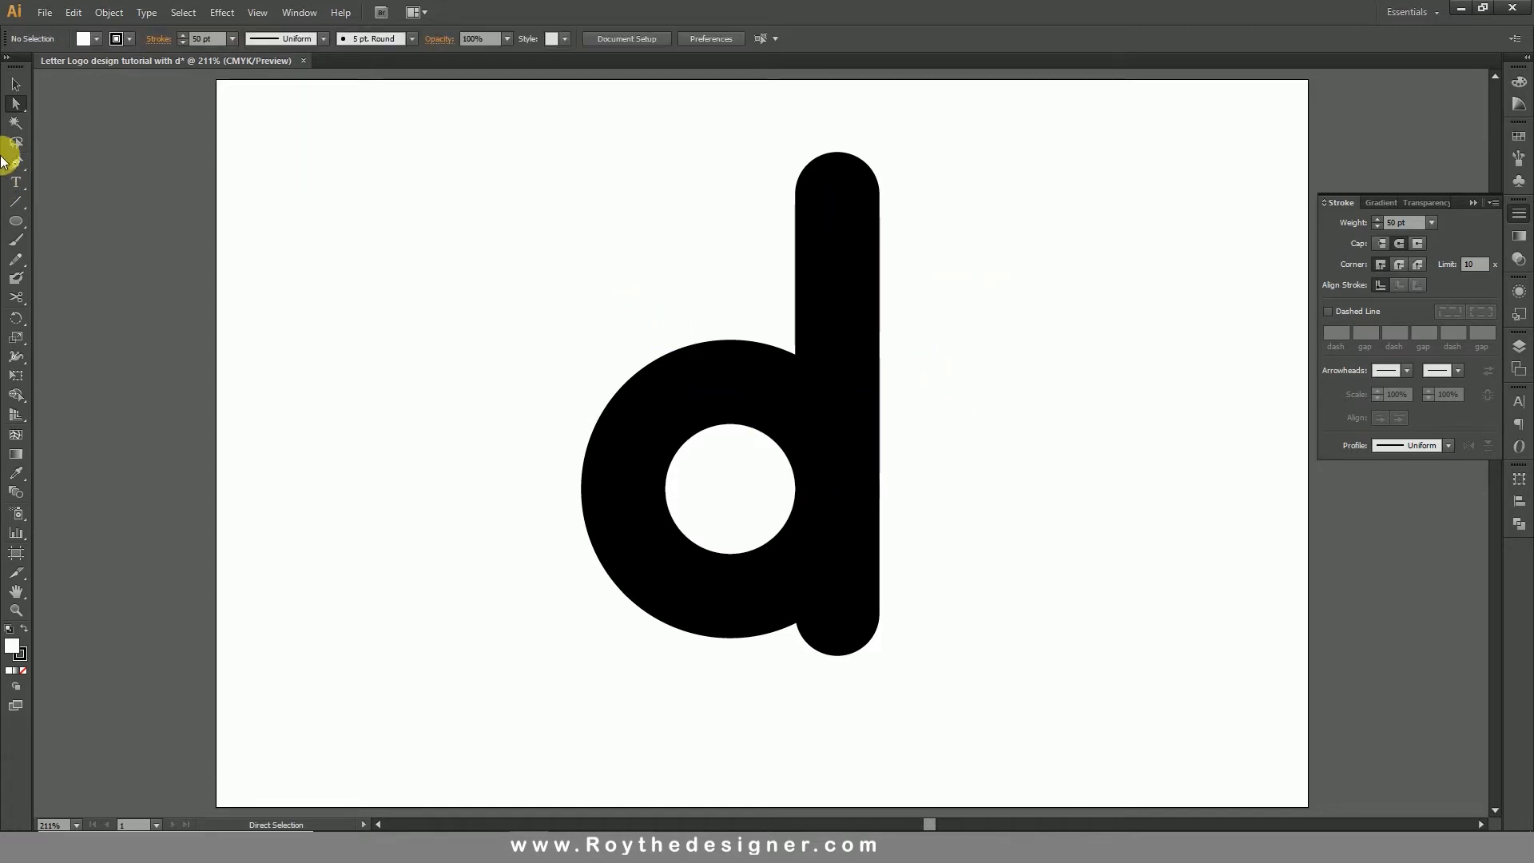
{"action": "left_click", "coordinate": [16, 84]}
{"action": "left_click_drag", "start_coordinate": [573, 324], "coordinate": [733, 523]}
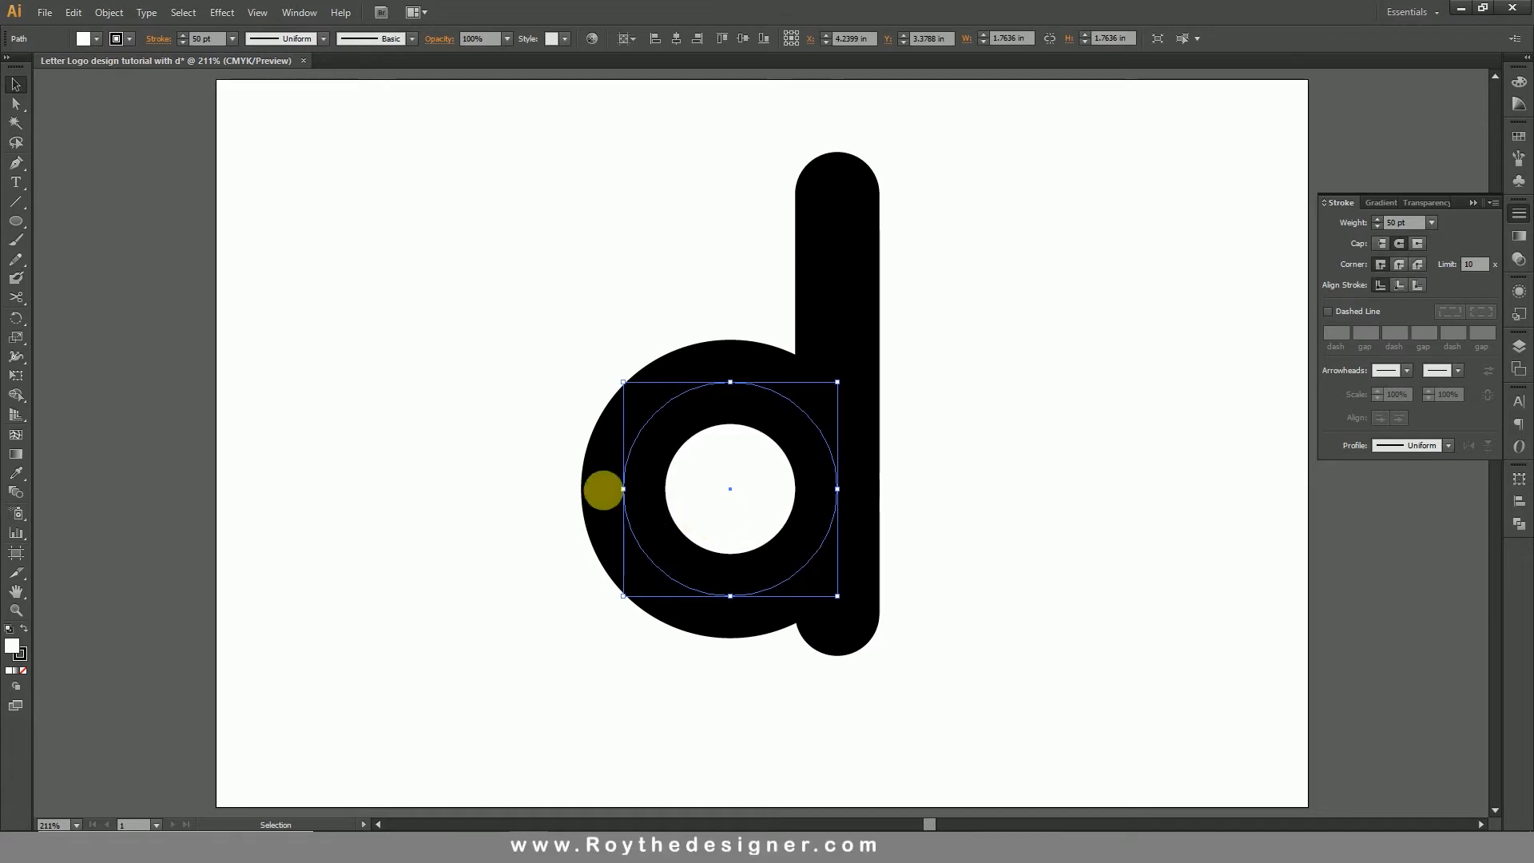
{"action": "left_click", "coordinate": [17, 298]}
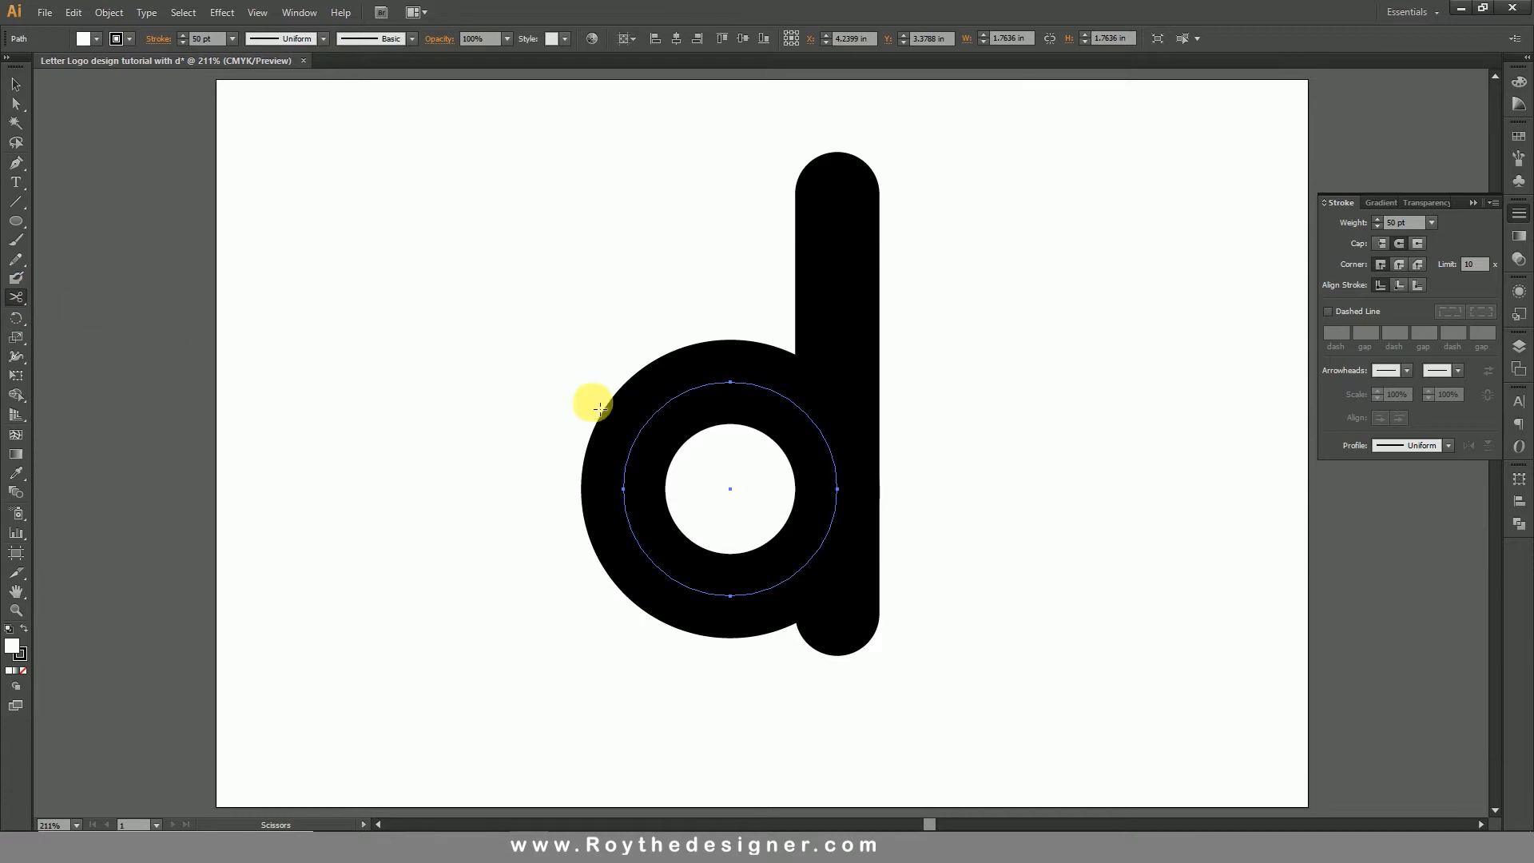
{"action": "left_click", "coordinate": [730, 383]}
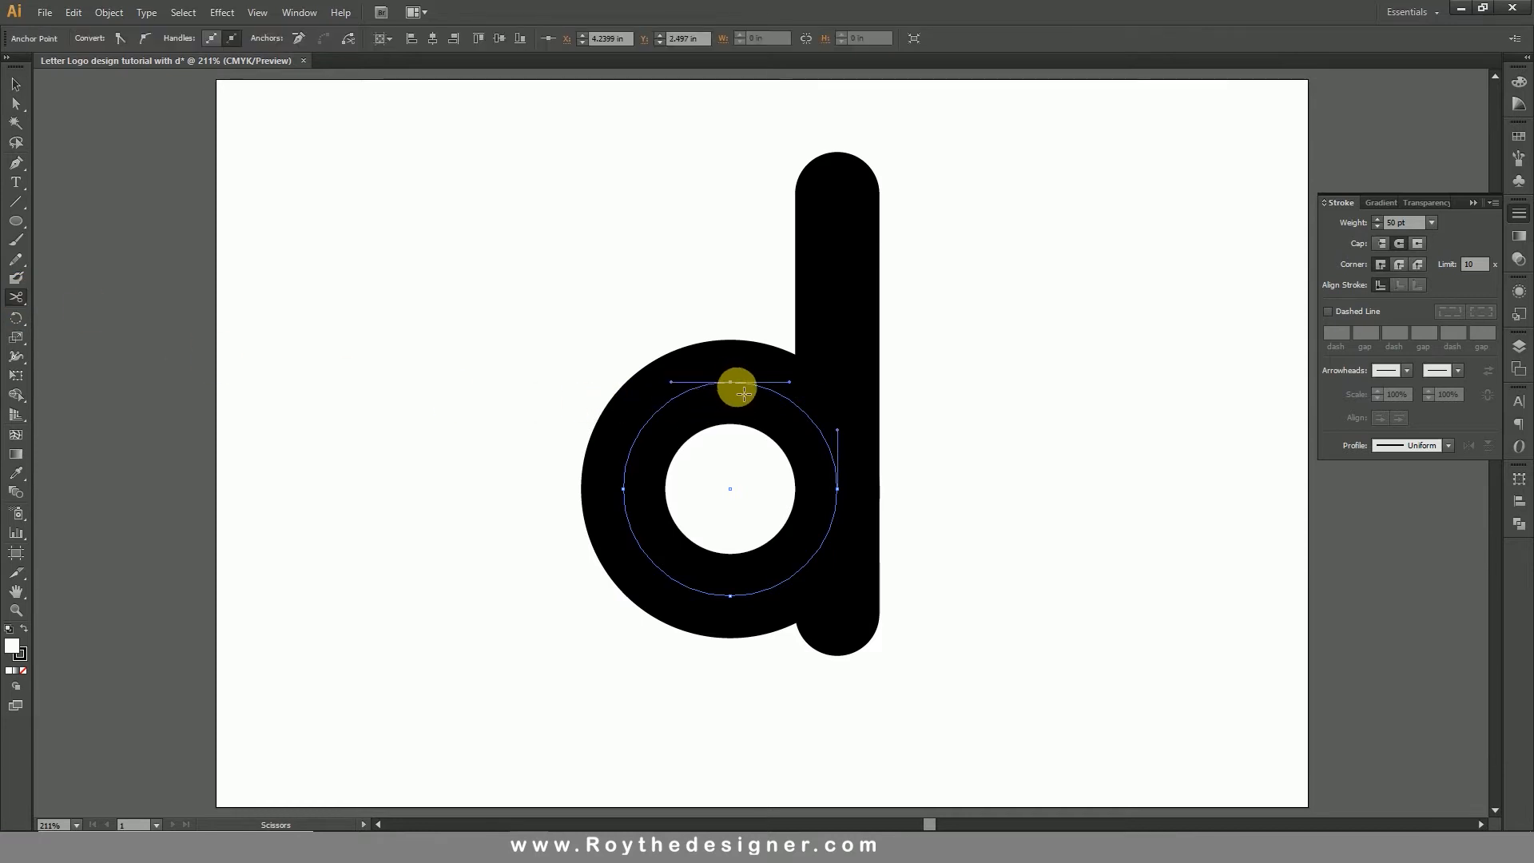
{"action": "left_click", "coordinate": [840, 492]}
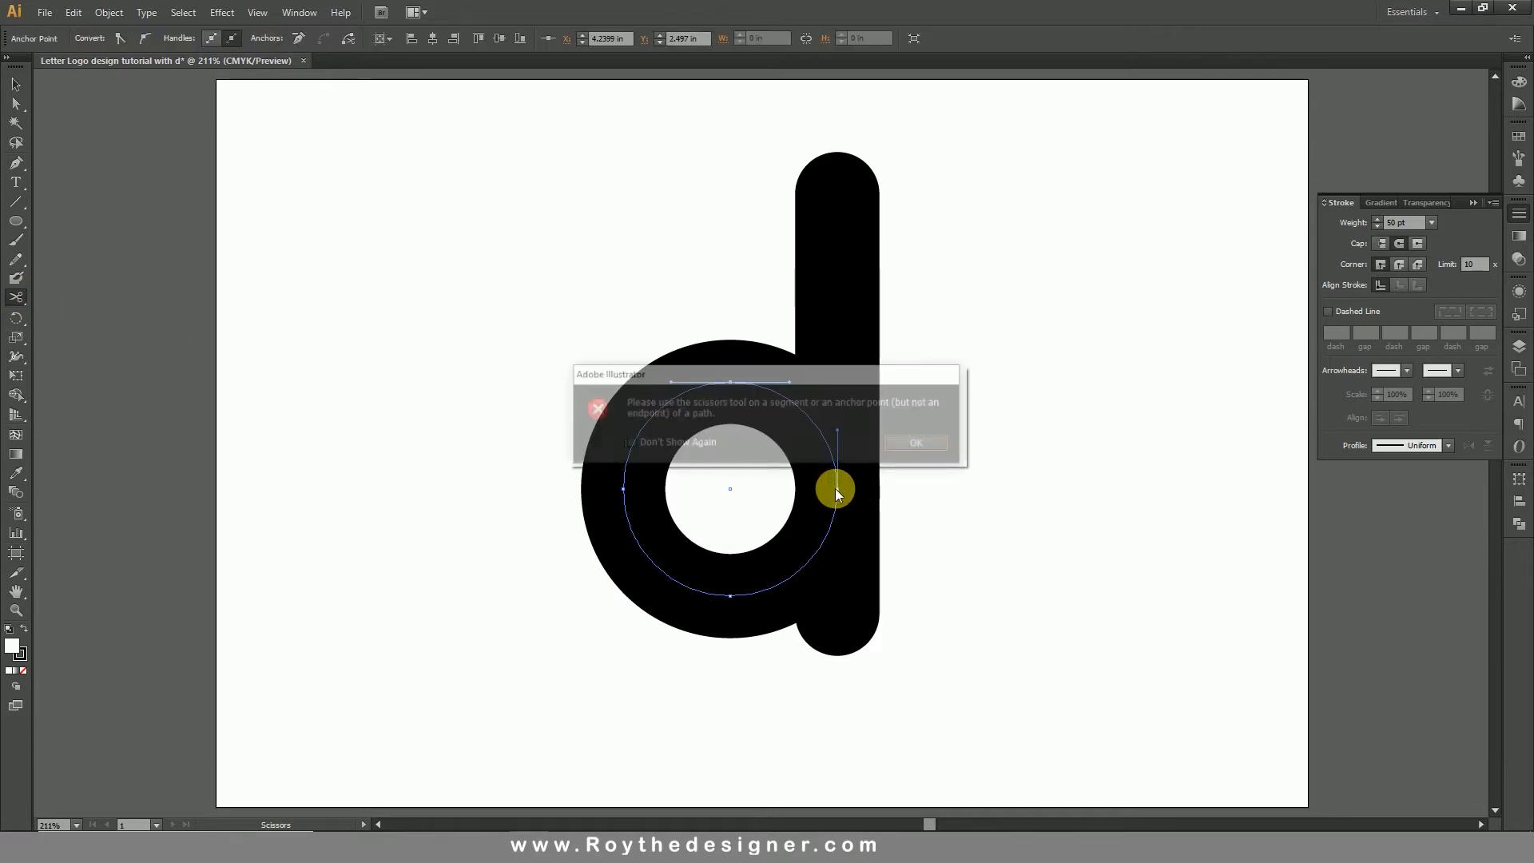
{"action": "left_click", "coordinate": [924, 439]}
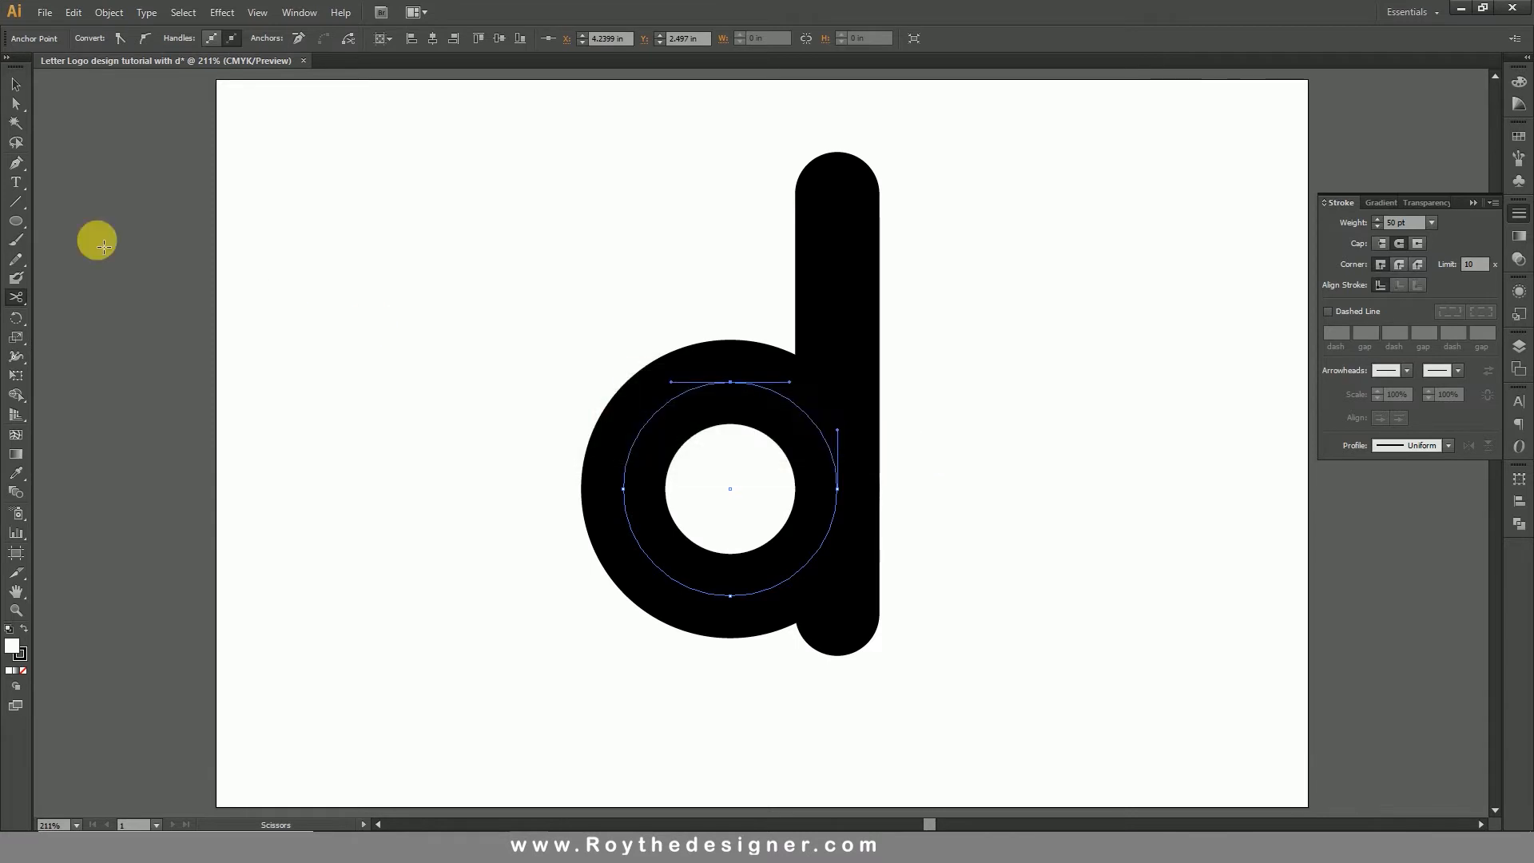
Reselect the circle and cut its path at the right anchor point on the stem line with the Scissors tool
{"action": "left_click", "coordinate": [16, 84]}
{"action": "left_click", "coordinate": [664, 295]}
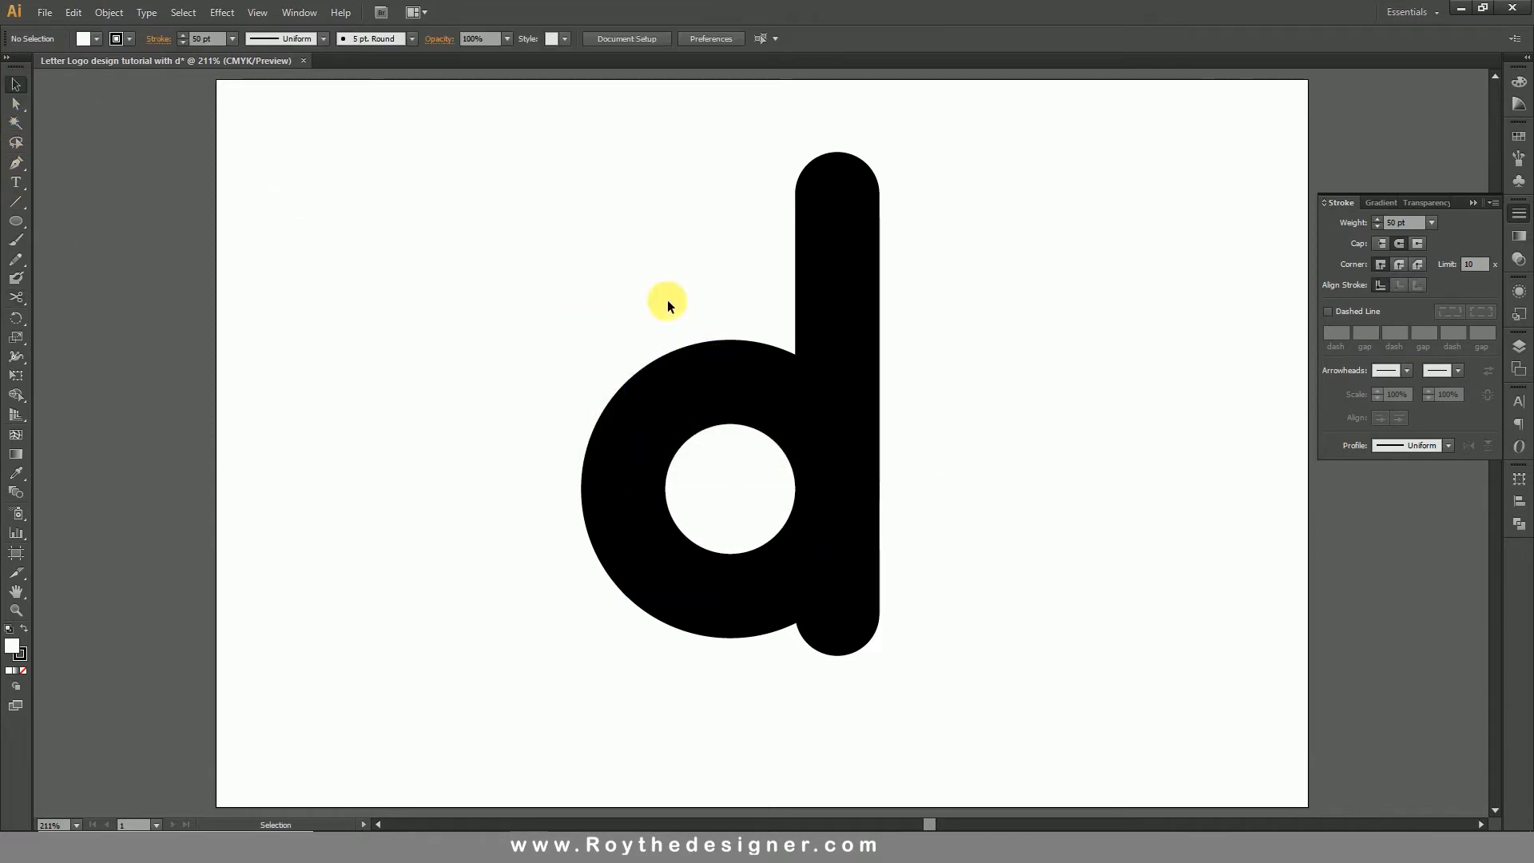
{"action": "left_click", "coordinate": [730, 448]}
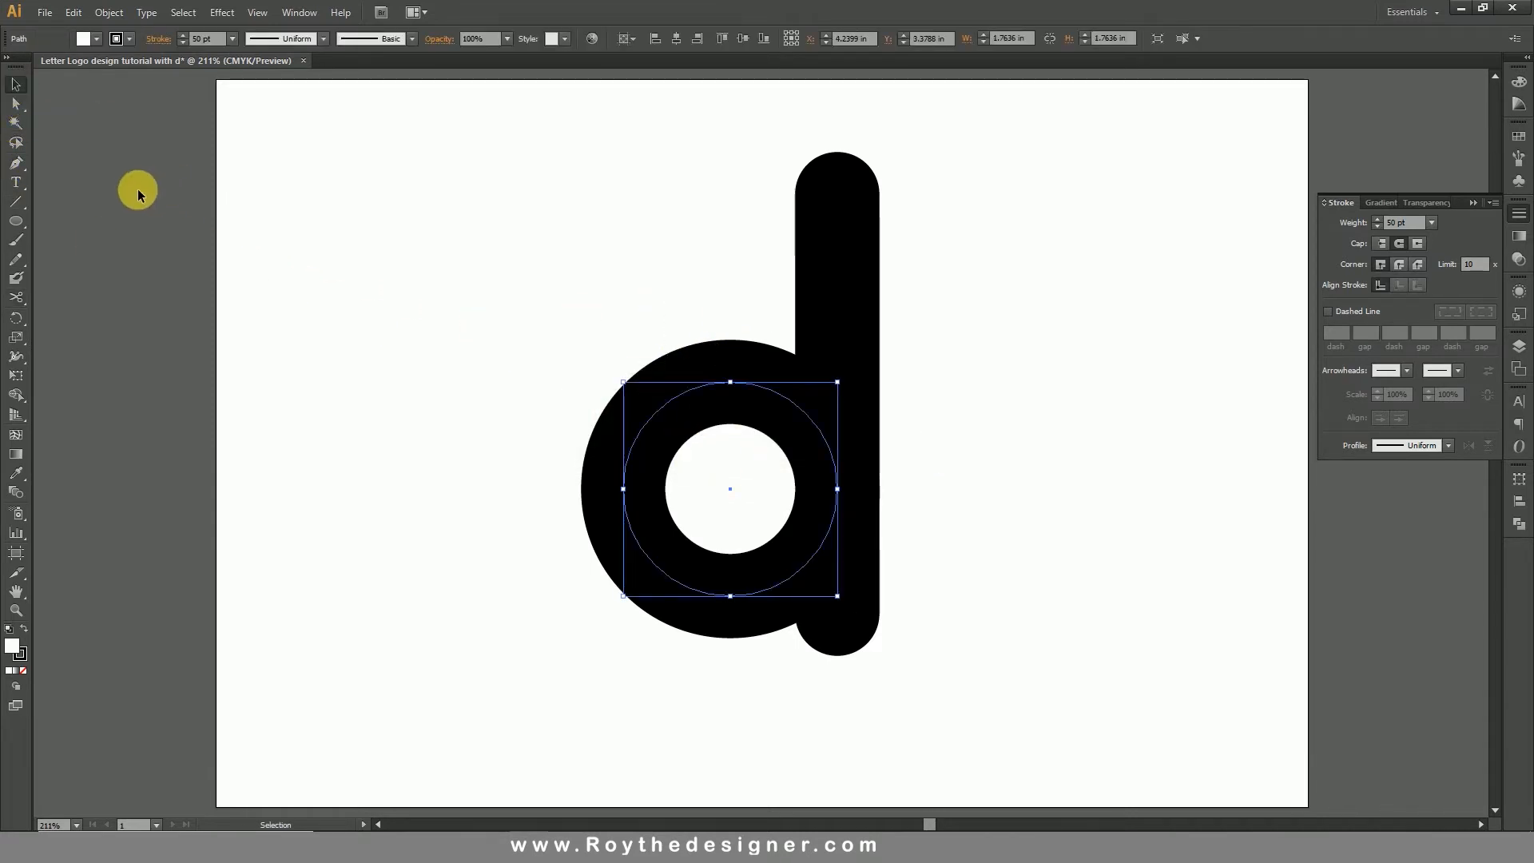
{"action": "left_click", "coordinate": [16, 297]}
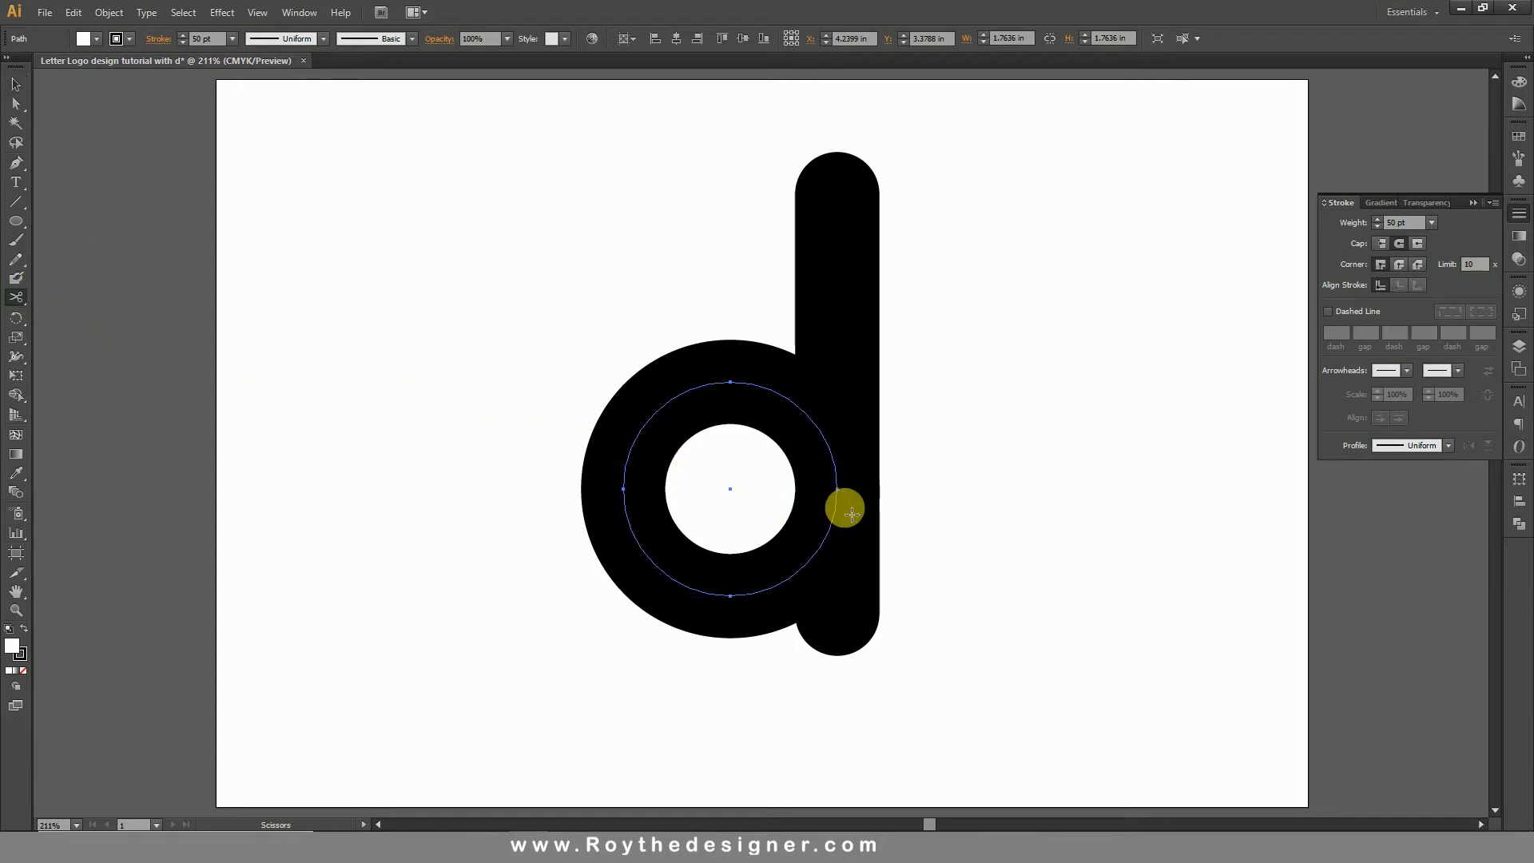
{"action": "left_click", "coordinate": [838, 489]}
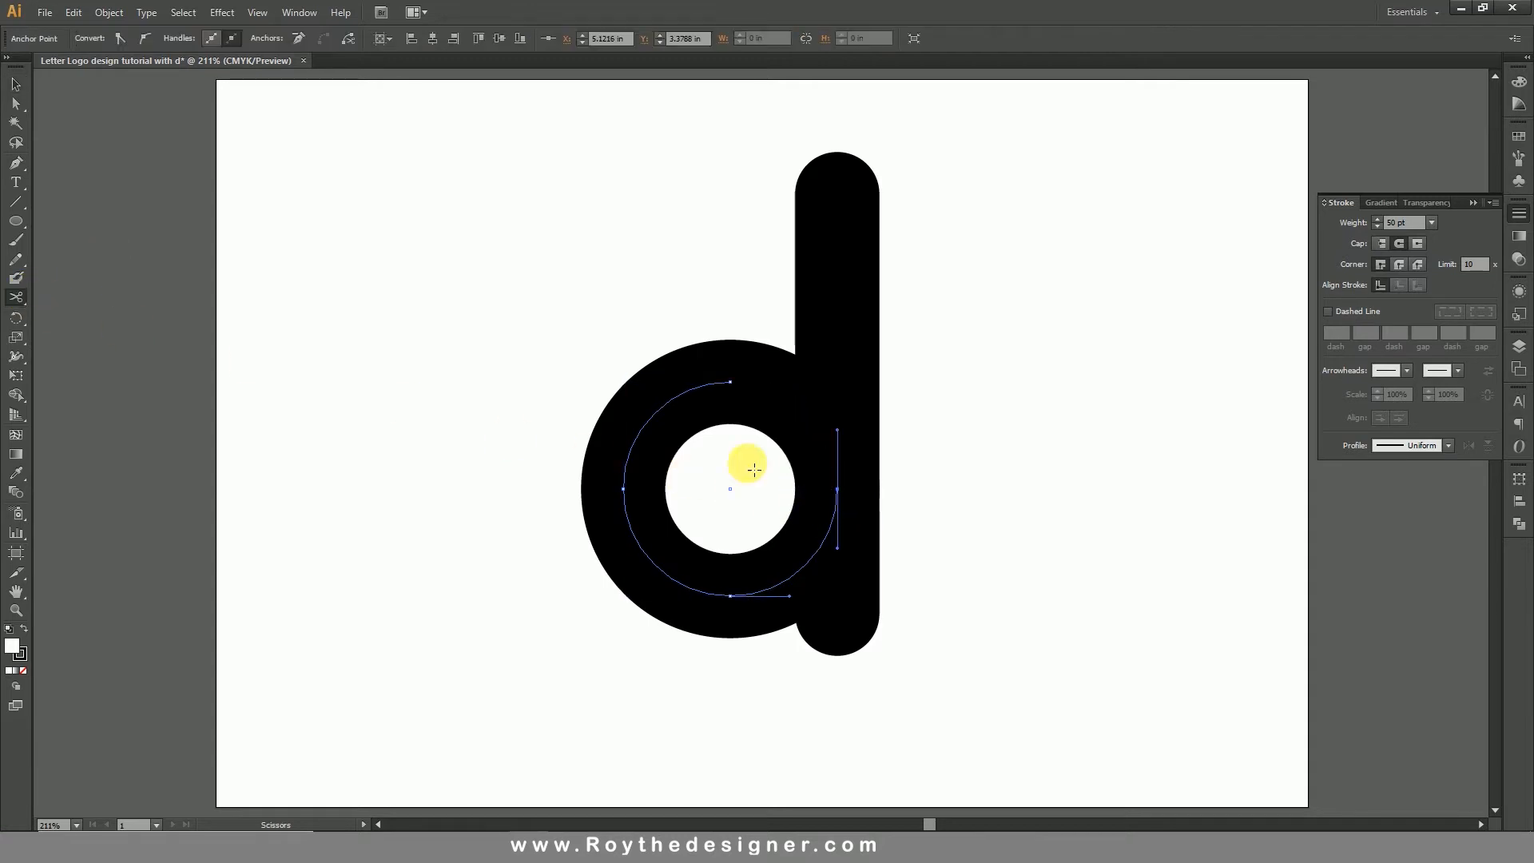
Delete the circle's separated upper-right quarter arc
{"action": "left_click", "coordinate": [16, 84]}
{"action": "left_click", "coordinate": [301, 154]}
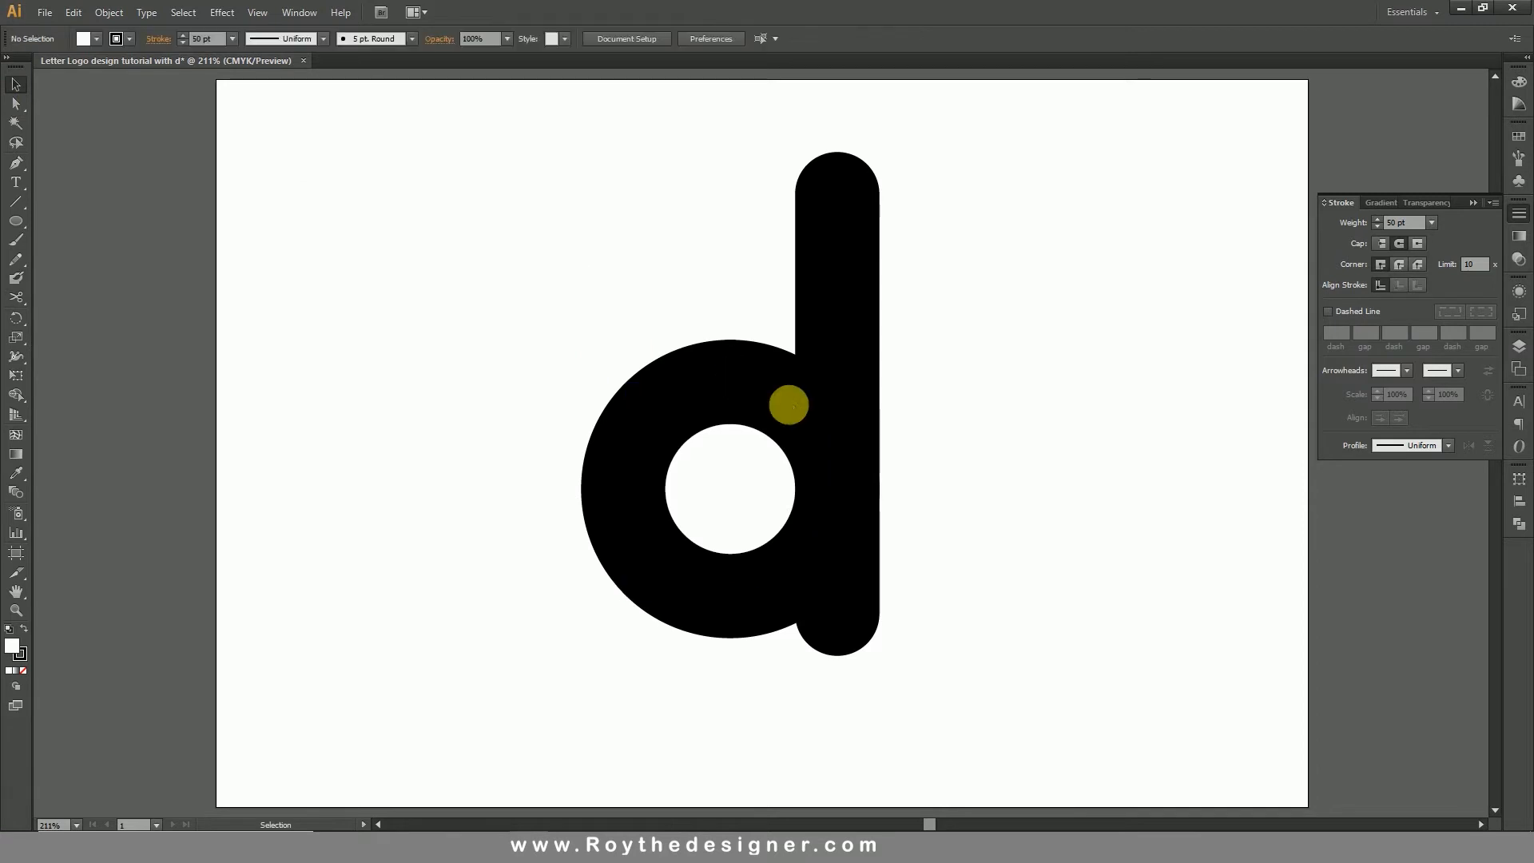
{"action": "left_click", "coordinate": [787, 402]}
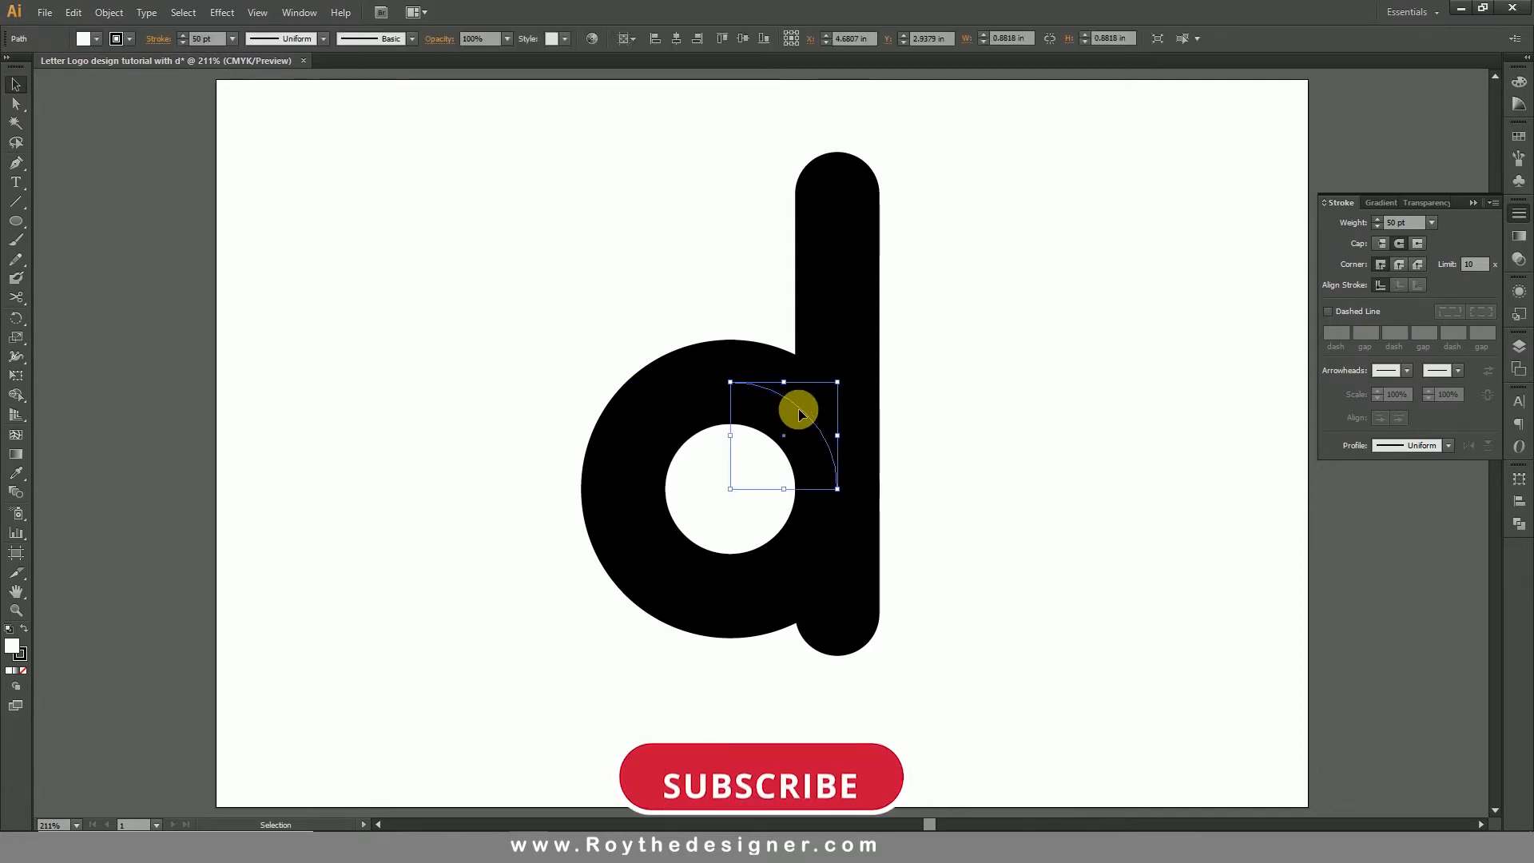
{"action": "key", "text": "Delete"}
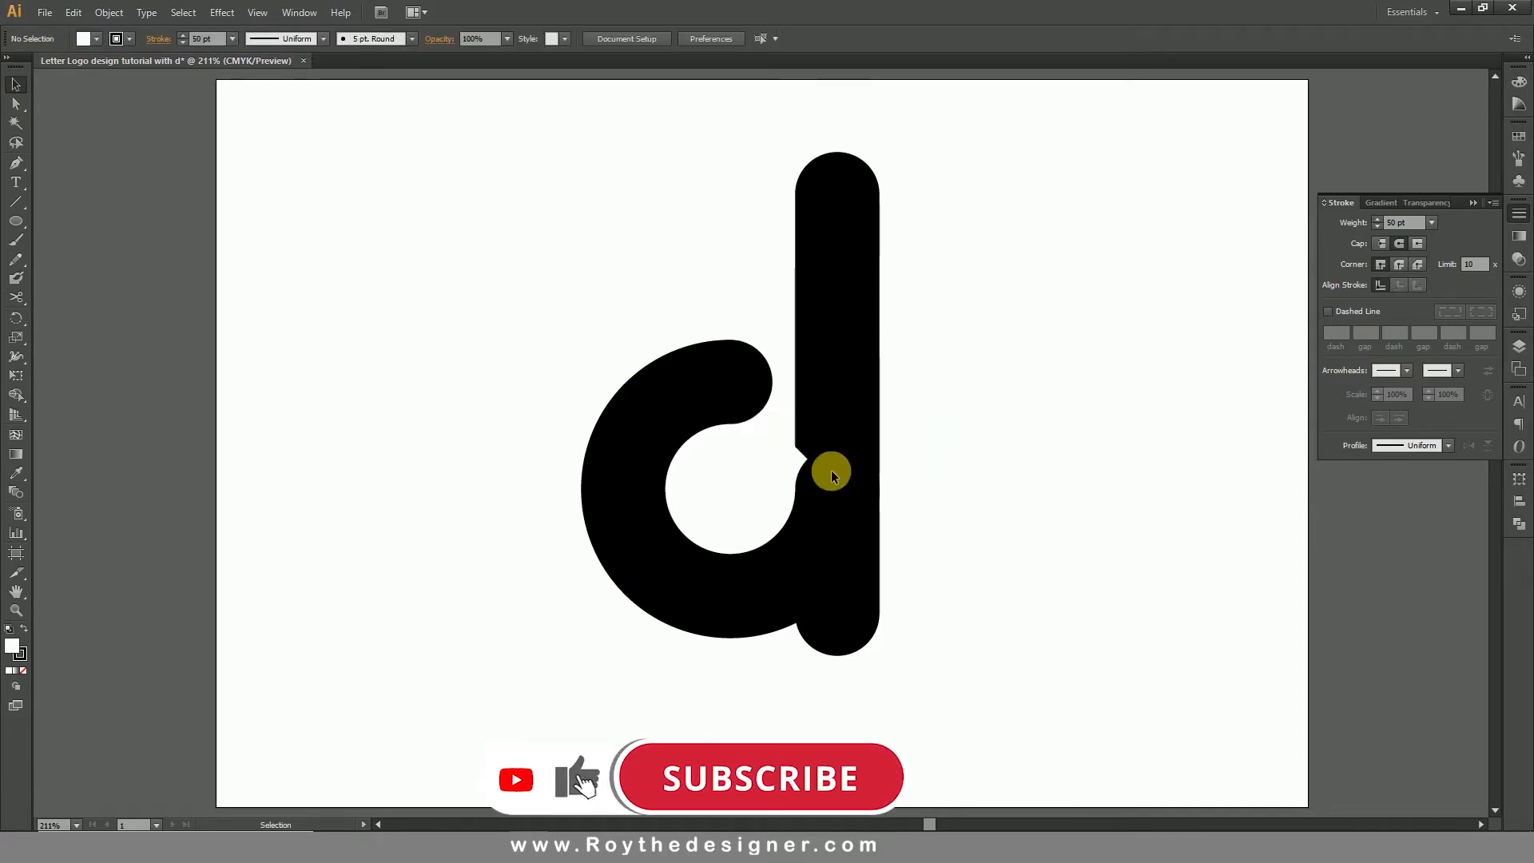
Try moving the stem to the right, clear of the open arc, and undo the move
{"action": "left_click", "coordinate": [807, 403]}
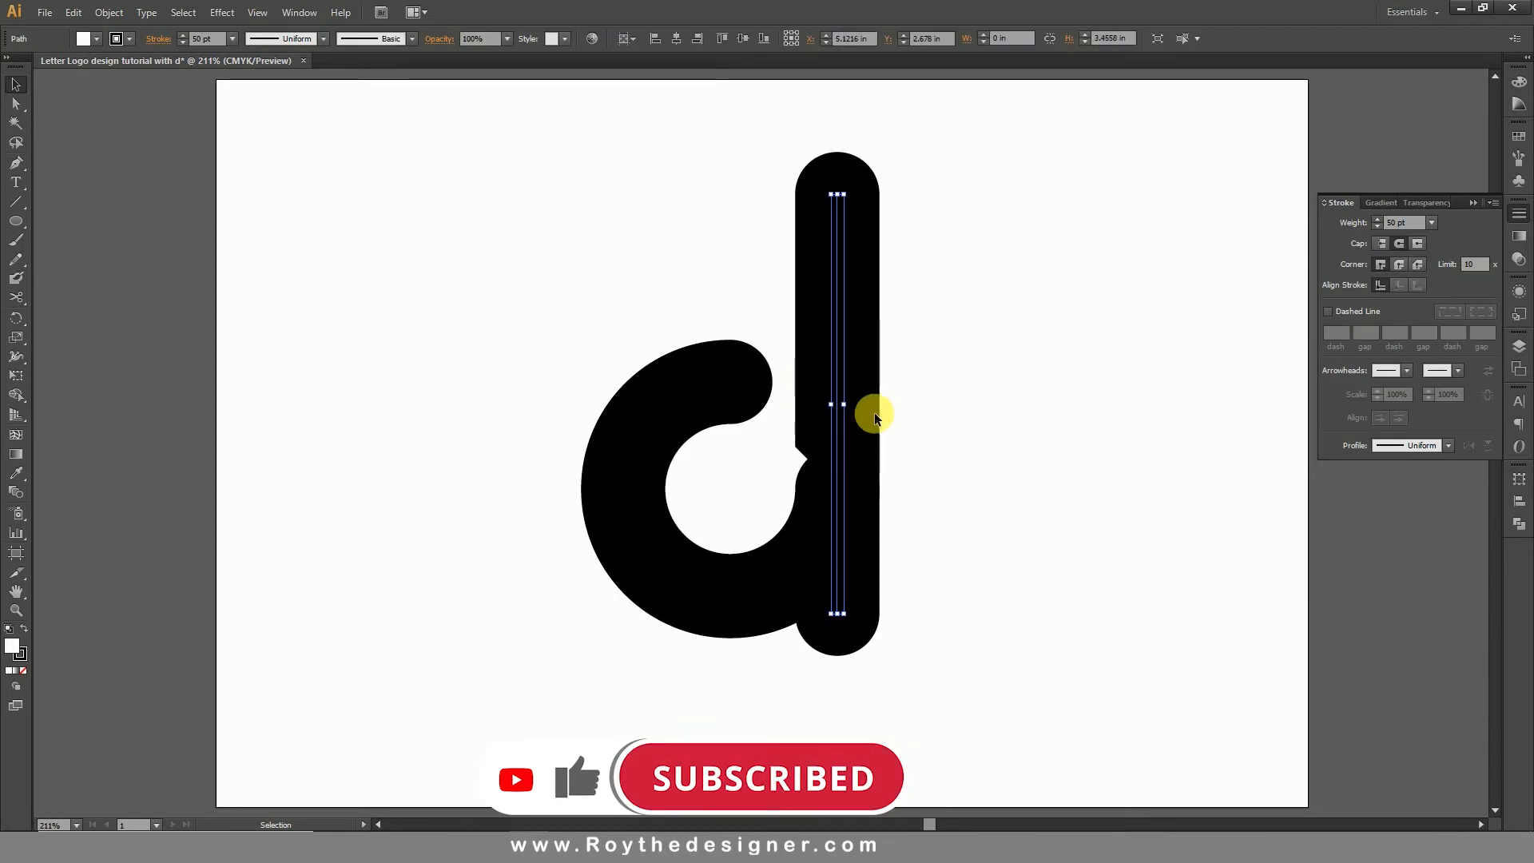
{"action": "left_click", "coordinate": [798, 433]}
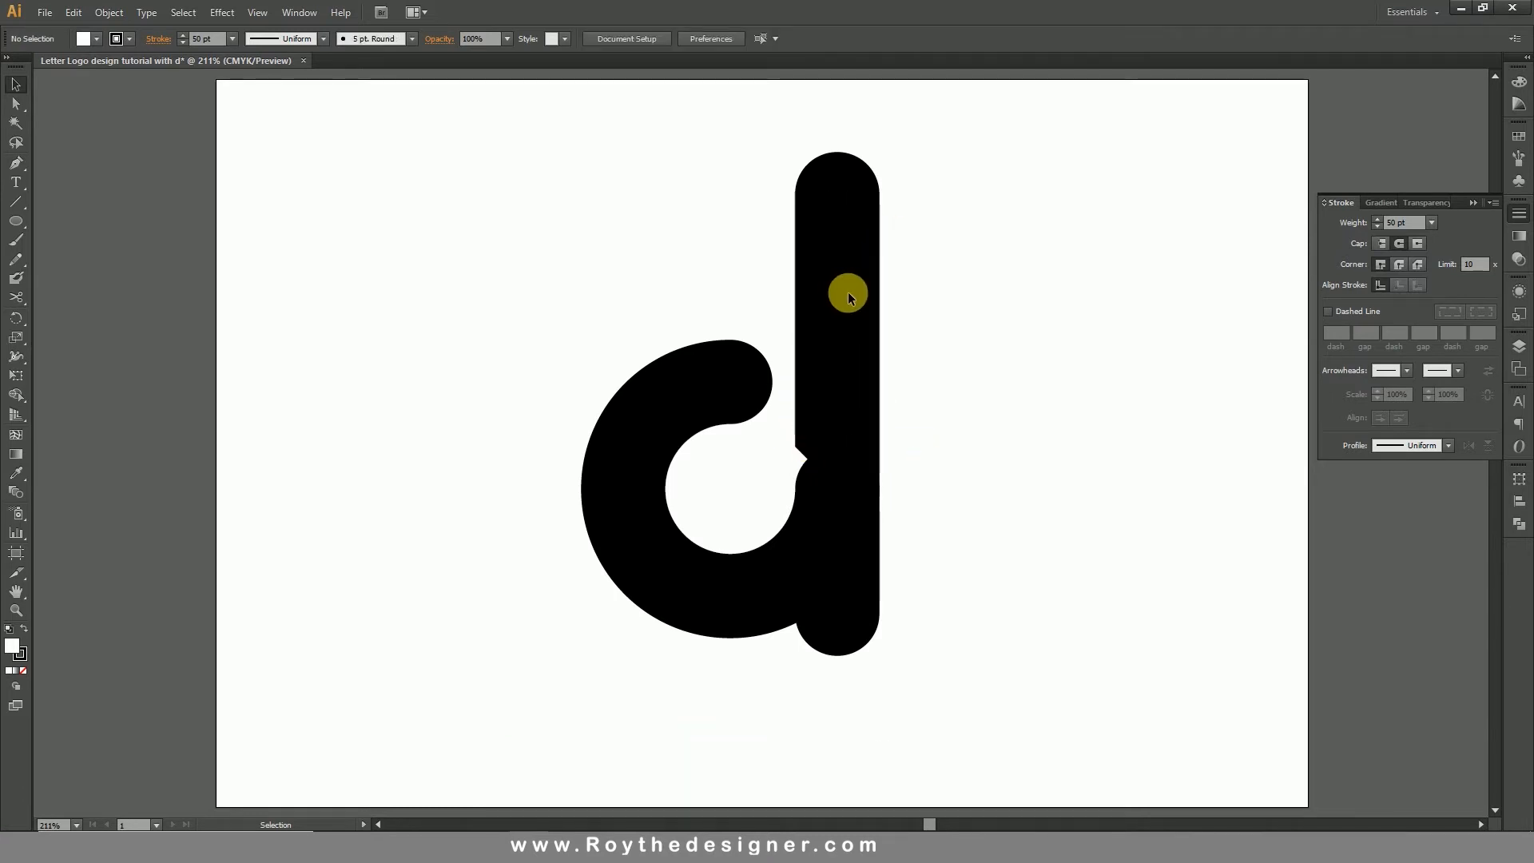
{"action": "left_click", "coordinate": [822, 295]}
{"action": "left_click_drag", "start_coordinate": [838, 300], "coordinate": [939, 306]}
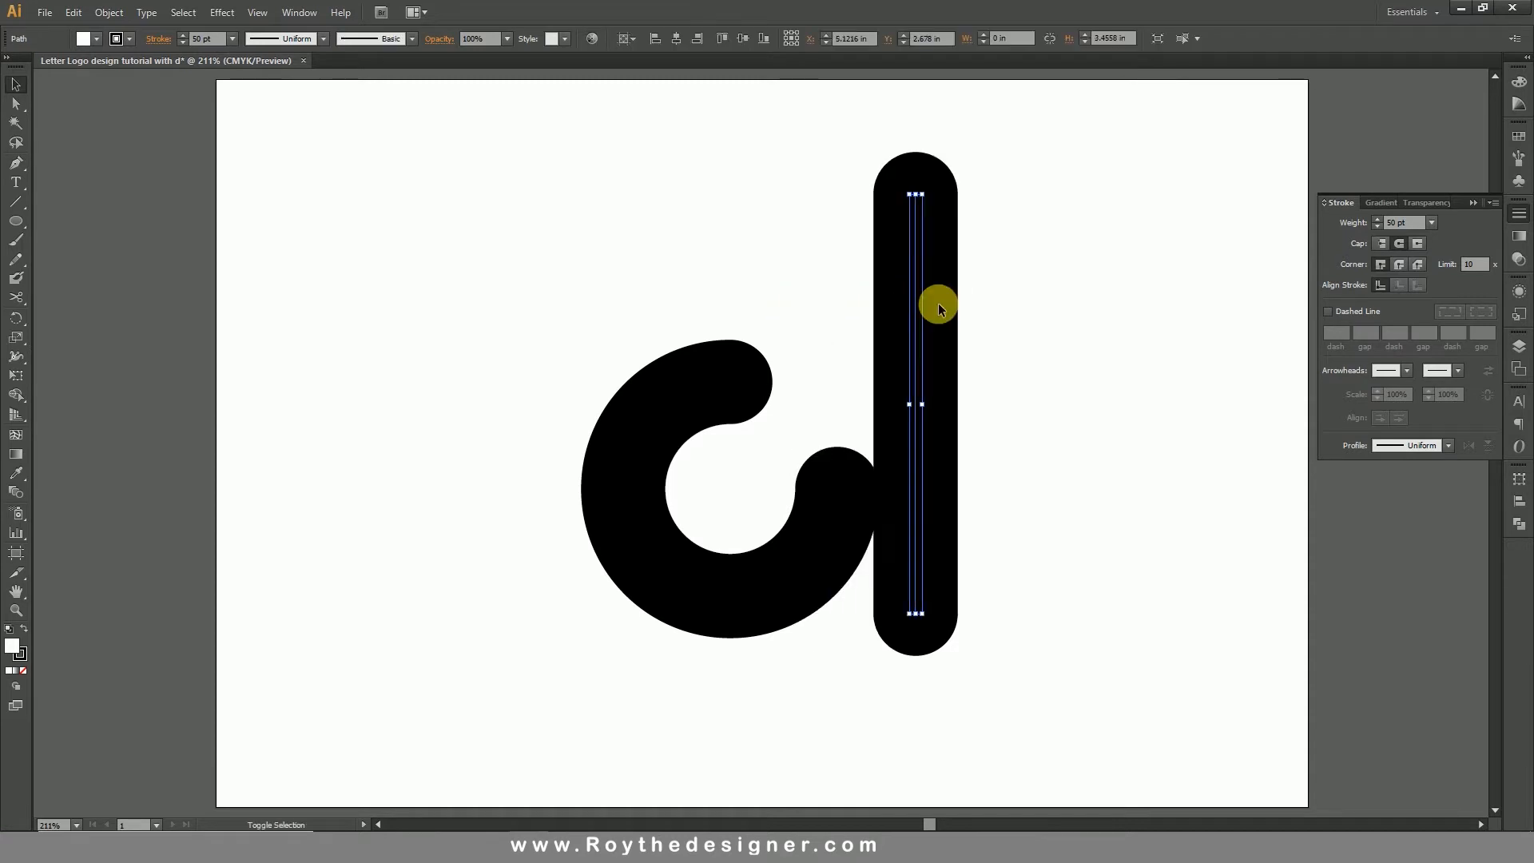
{"action": "key", "text": "ctrl+z"}
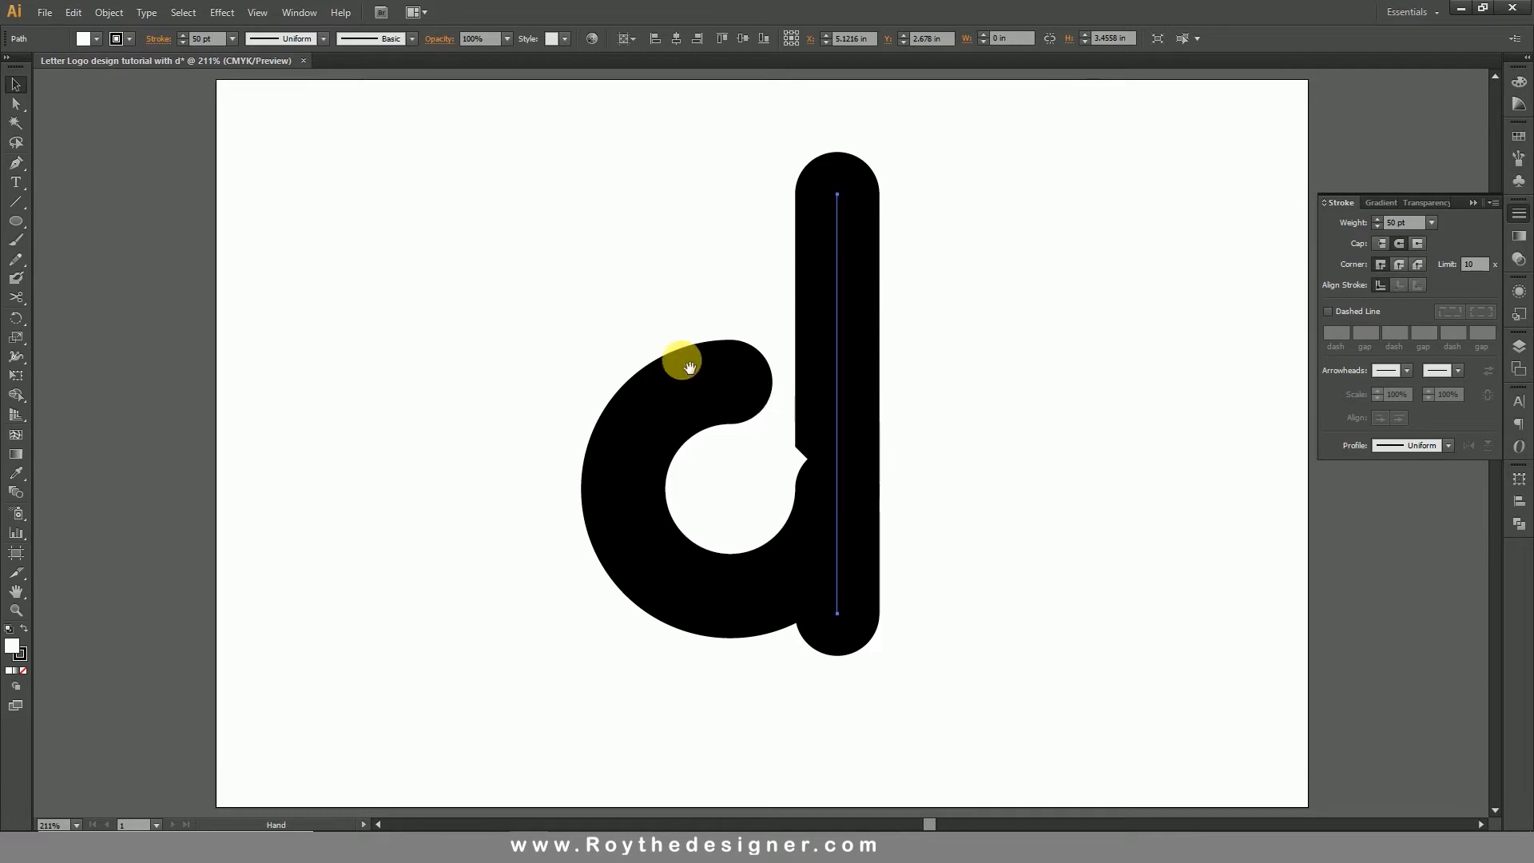
Examine the notch where the arc meets the stem by shifting the arc slightly, and undo the shift
{"action": "key", "text": "ctrl+space"}
{"action": "left_click_drag", "start_coordinate": [613, 348], "coordinate": [979, 603]}
{"action": "left_click", "coordinate": [748, 350]}
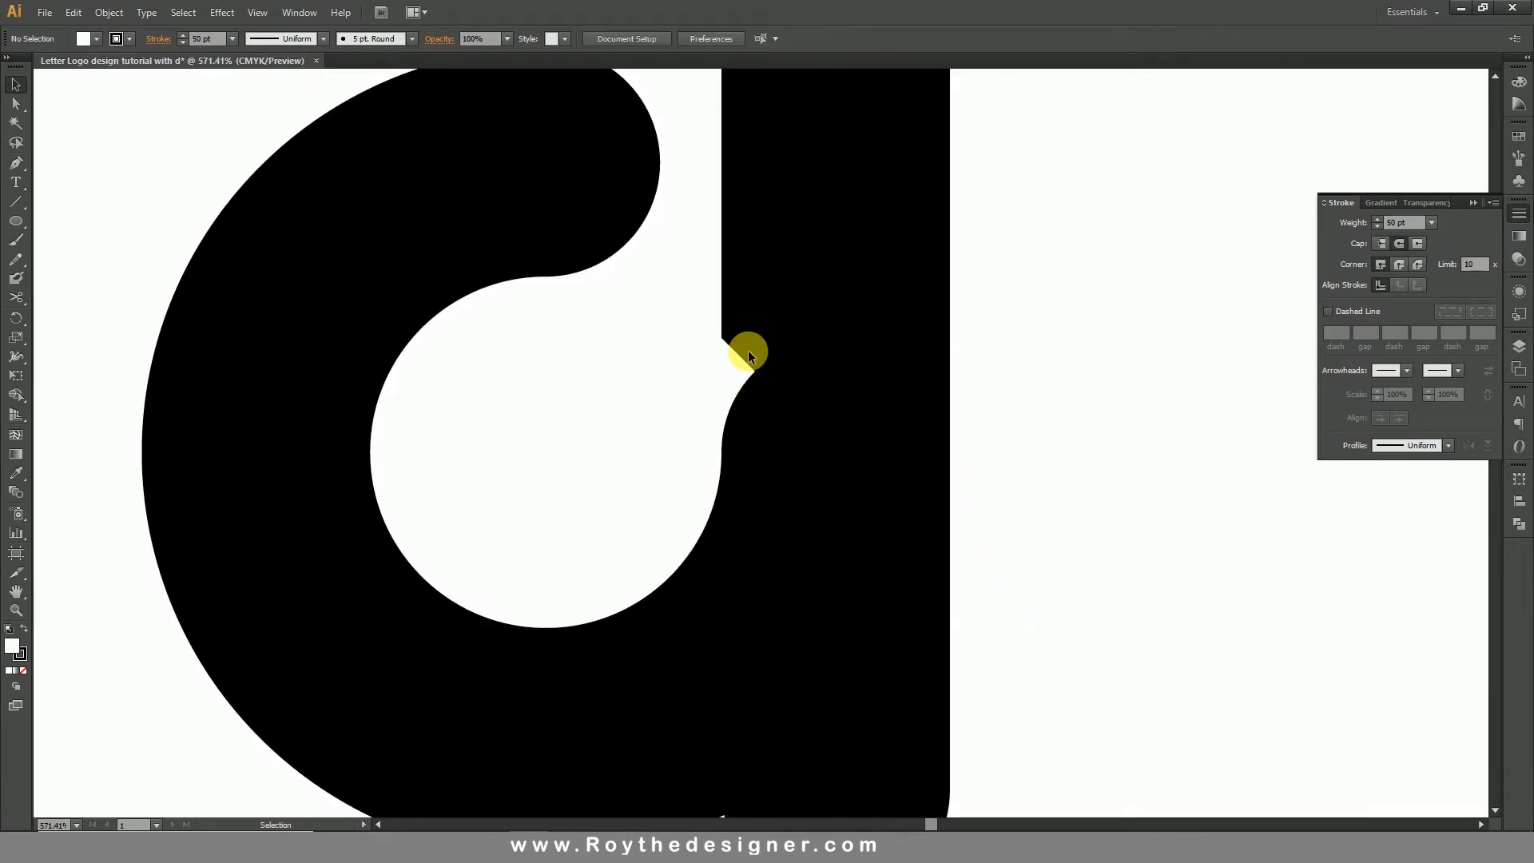
{"action": "left_click", "coordinate": [695, 401]}
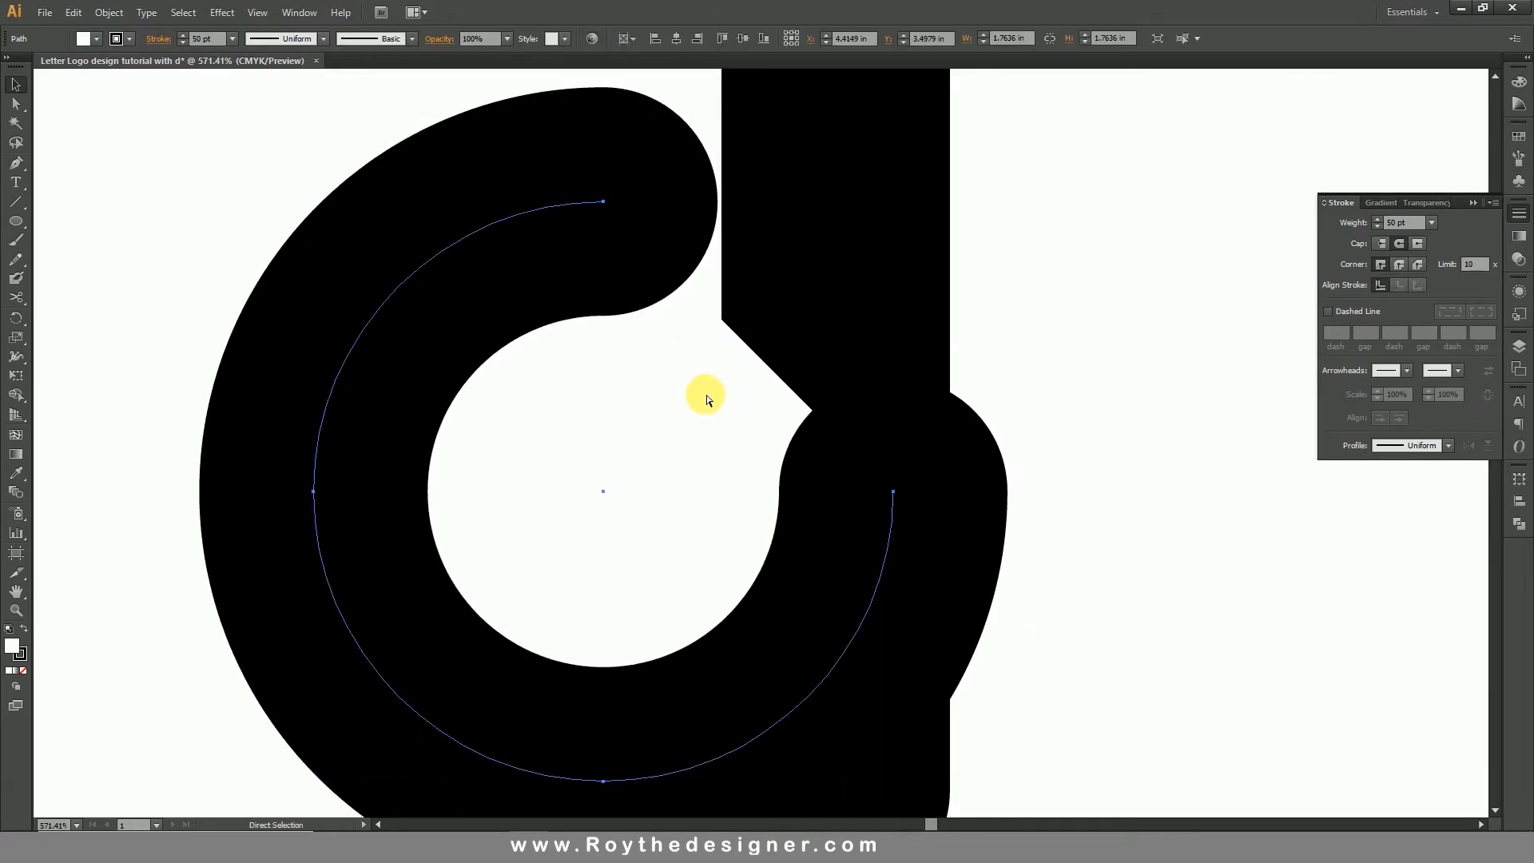
{"action": "key", "text": "ctrl+minus"}
{"action": "key", "text": "ctrl+minus"}
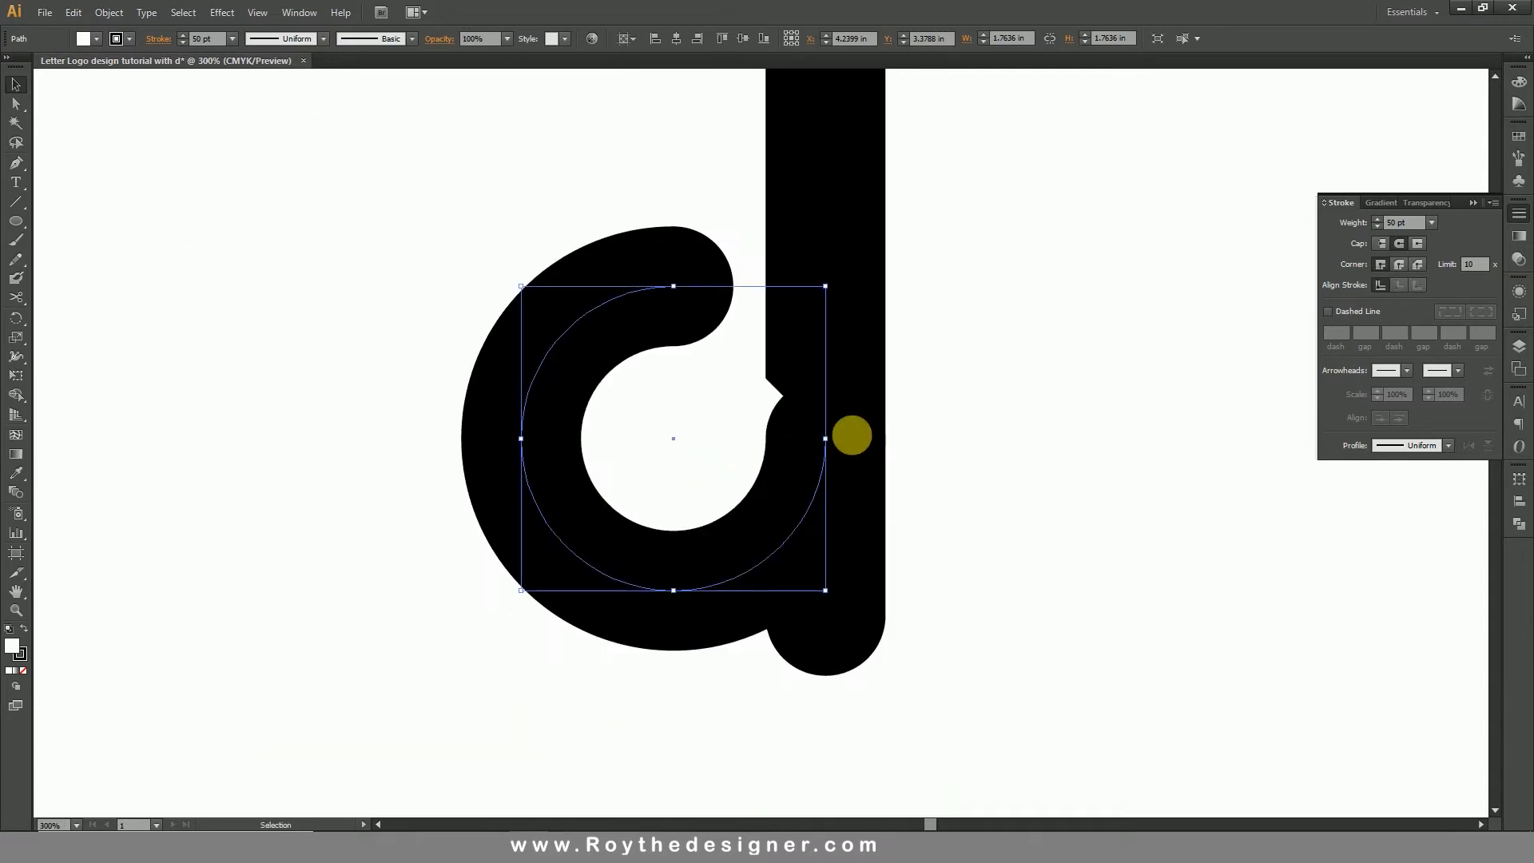
Remove the fill from both the open arc and the stem, keeping only their strokes
{"action": "left_click_drag", "start_coordinate": [726, 497], "coordinate": [724, 498]}
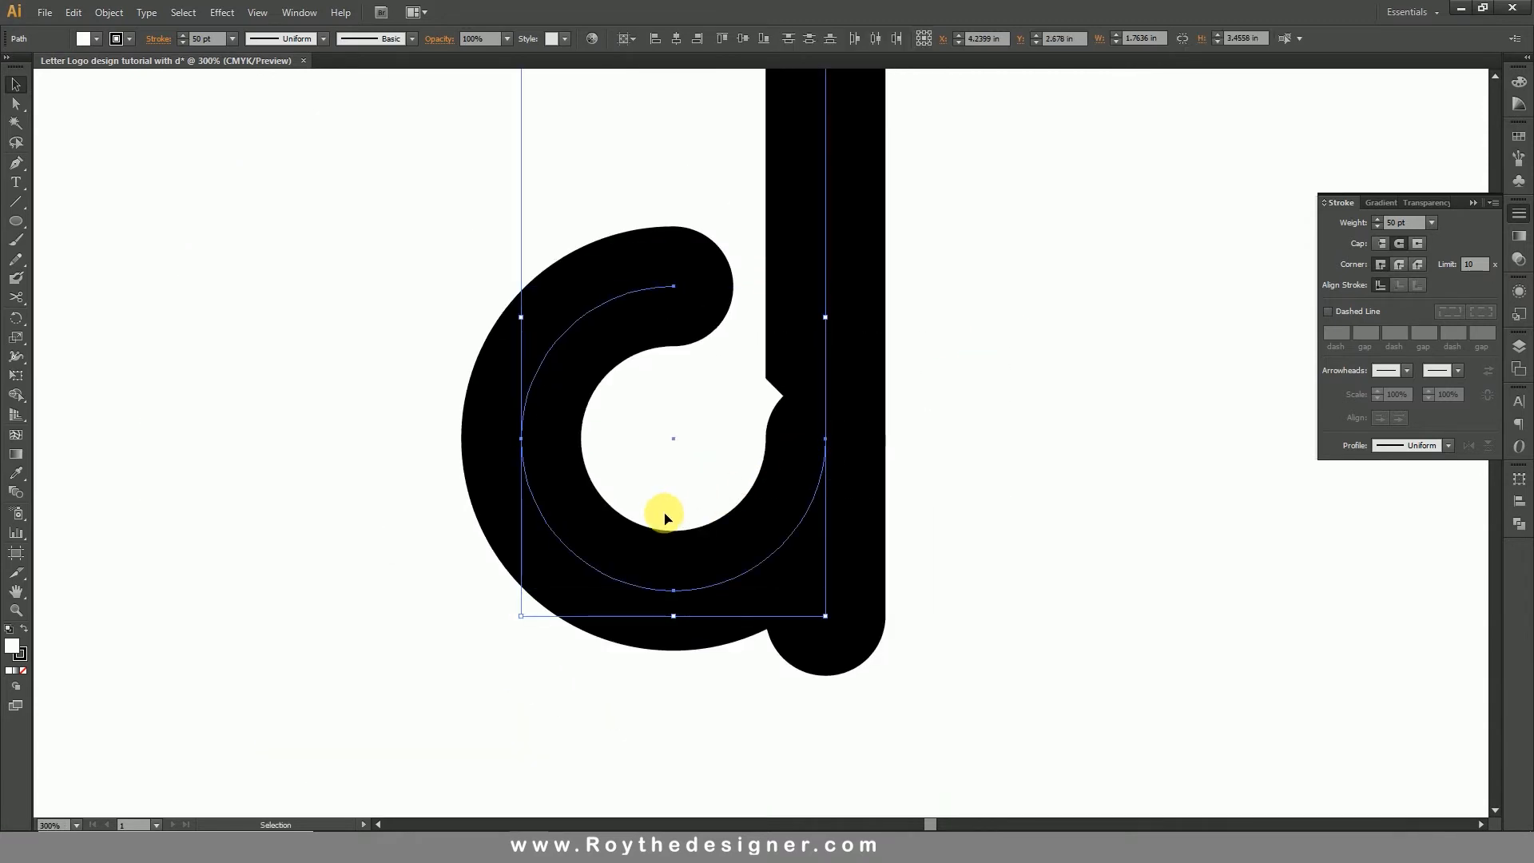
{"action": "left_click", "coordinate": [21, 669]}
{"action": "key", "text": "z"}
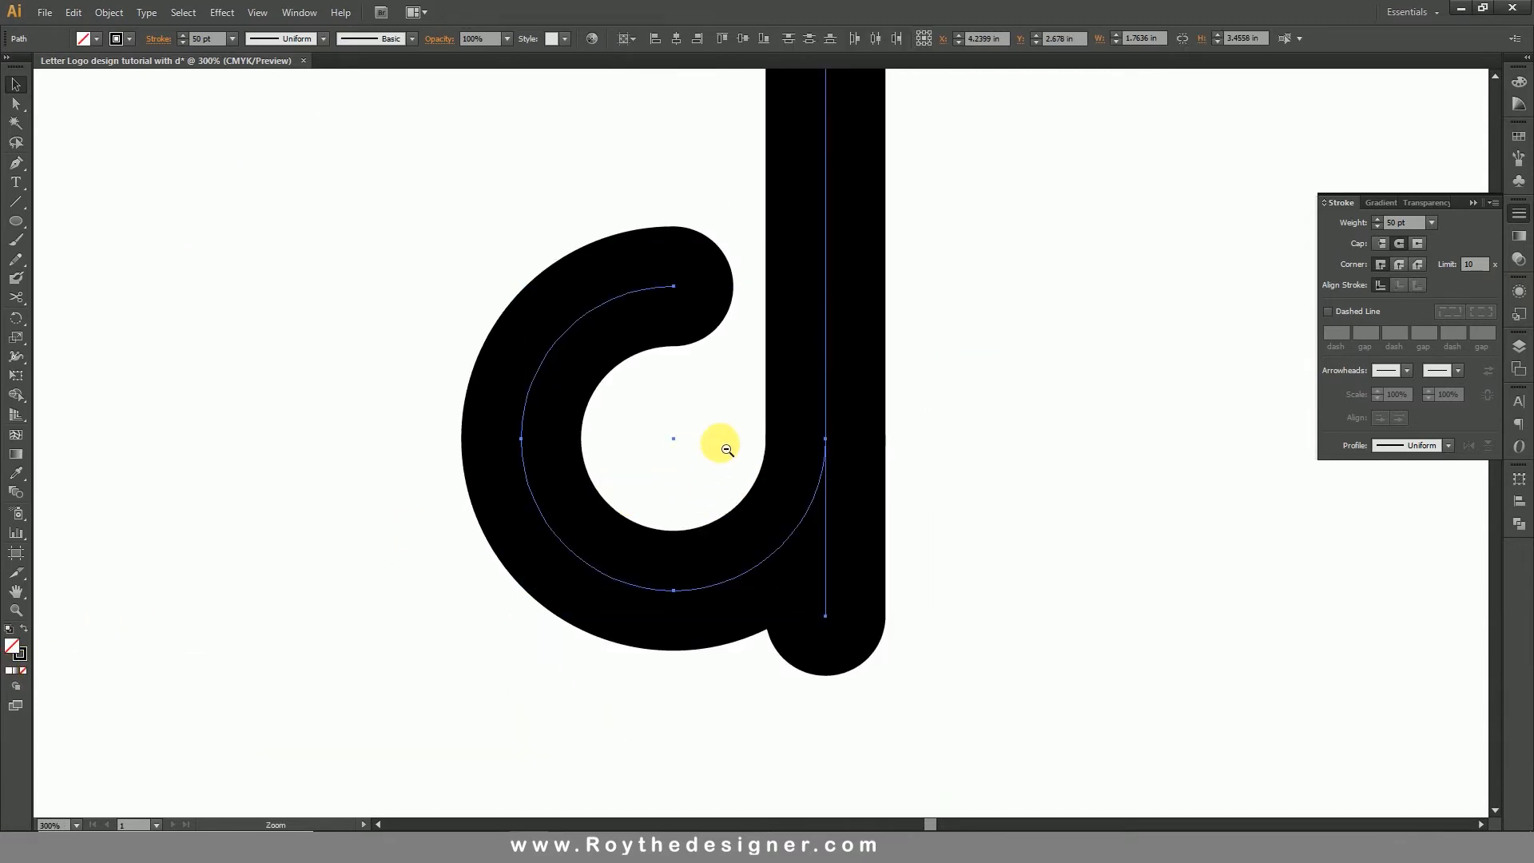
{"action": "left_click", "coordinate": [803, 439], "text": "ctrl+alt"}
{"action": "left_click", "coordinate": [801, 433], "text": "ctrl+alt"}
{"action": "left_click_drag", "start_coordinate": [828, 428], "coordinate": [834, 511]}
{"action": "left_click", "coordinate": [837, 398]}
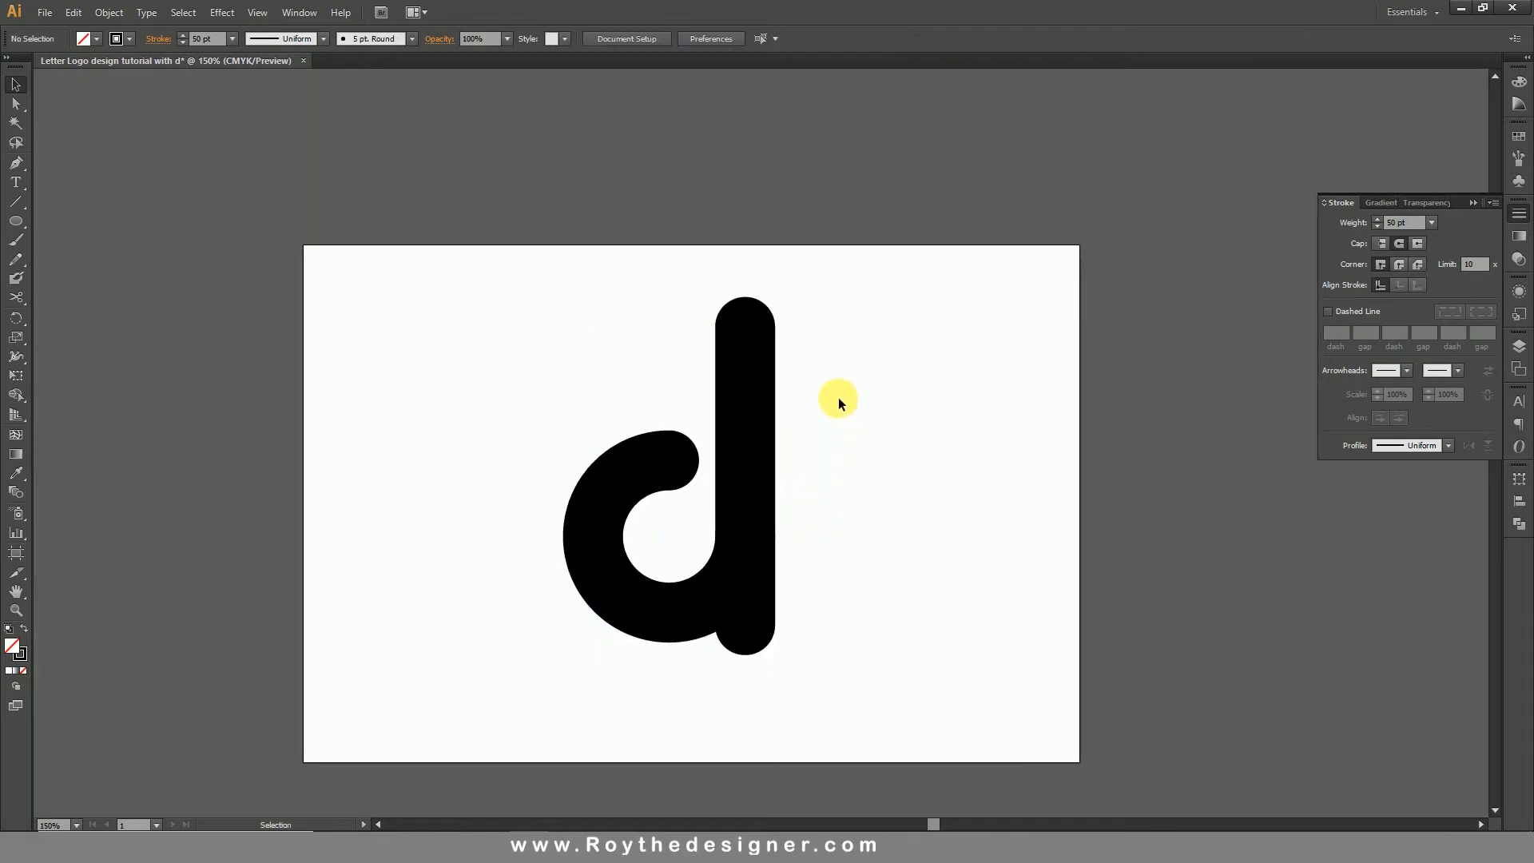
Apply the white-to-black linear gradient to the stem's stroke and keep its fill set to none
{"action": "left_click", "coordinate": [743, 411]}
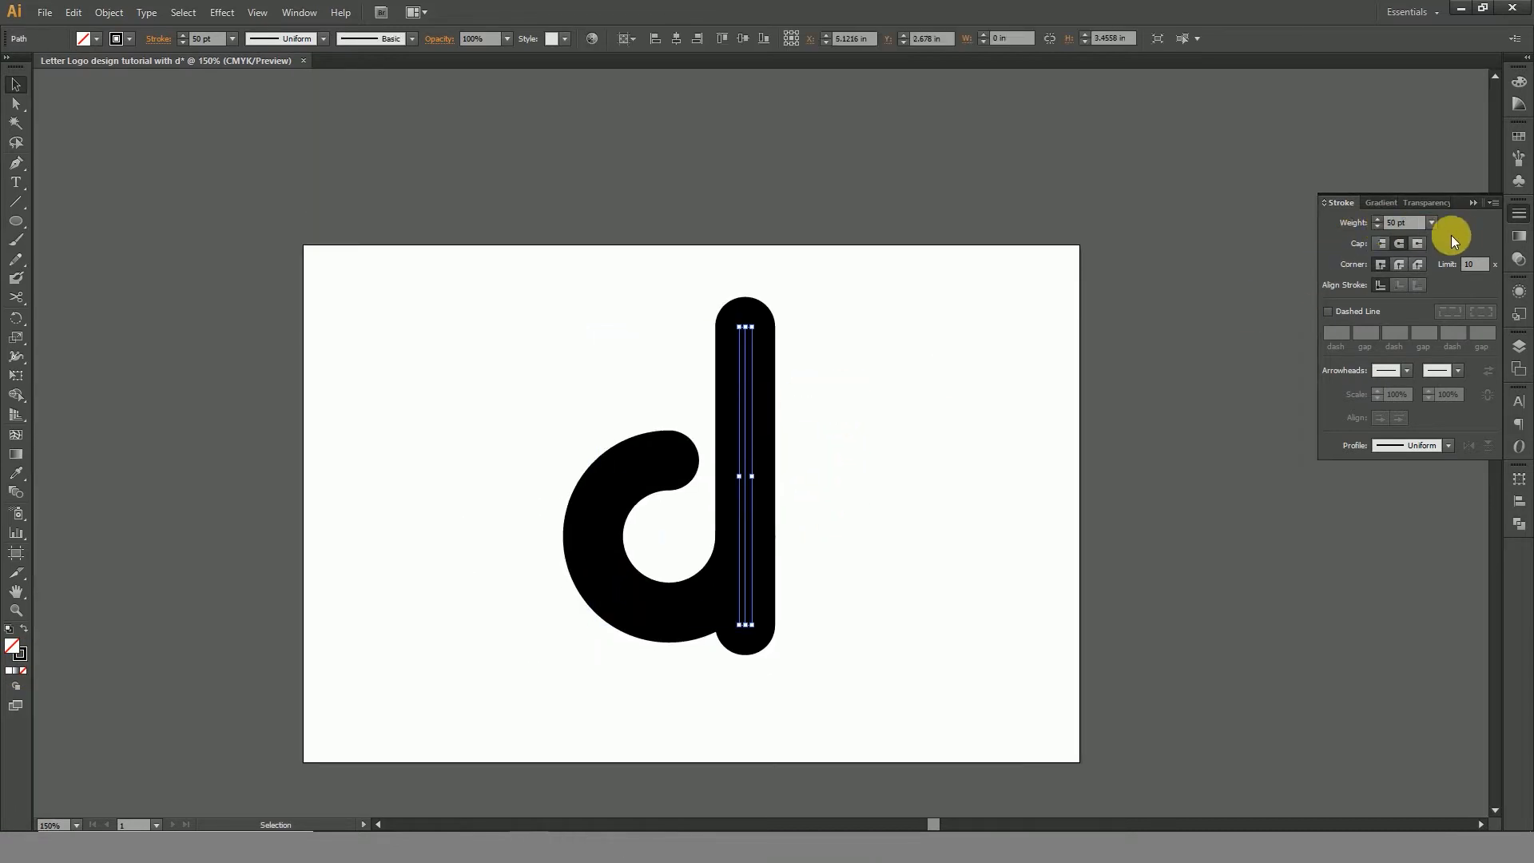
{"action": "left_click", "coordinate": [1518, 238]}
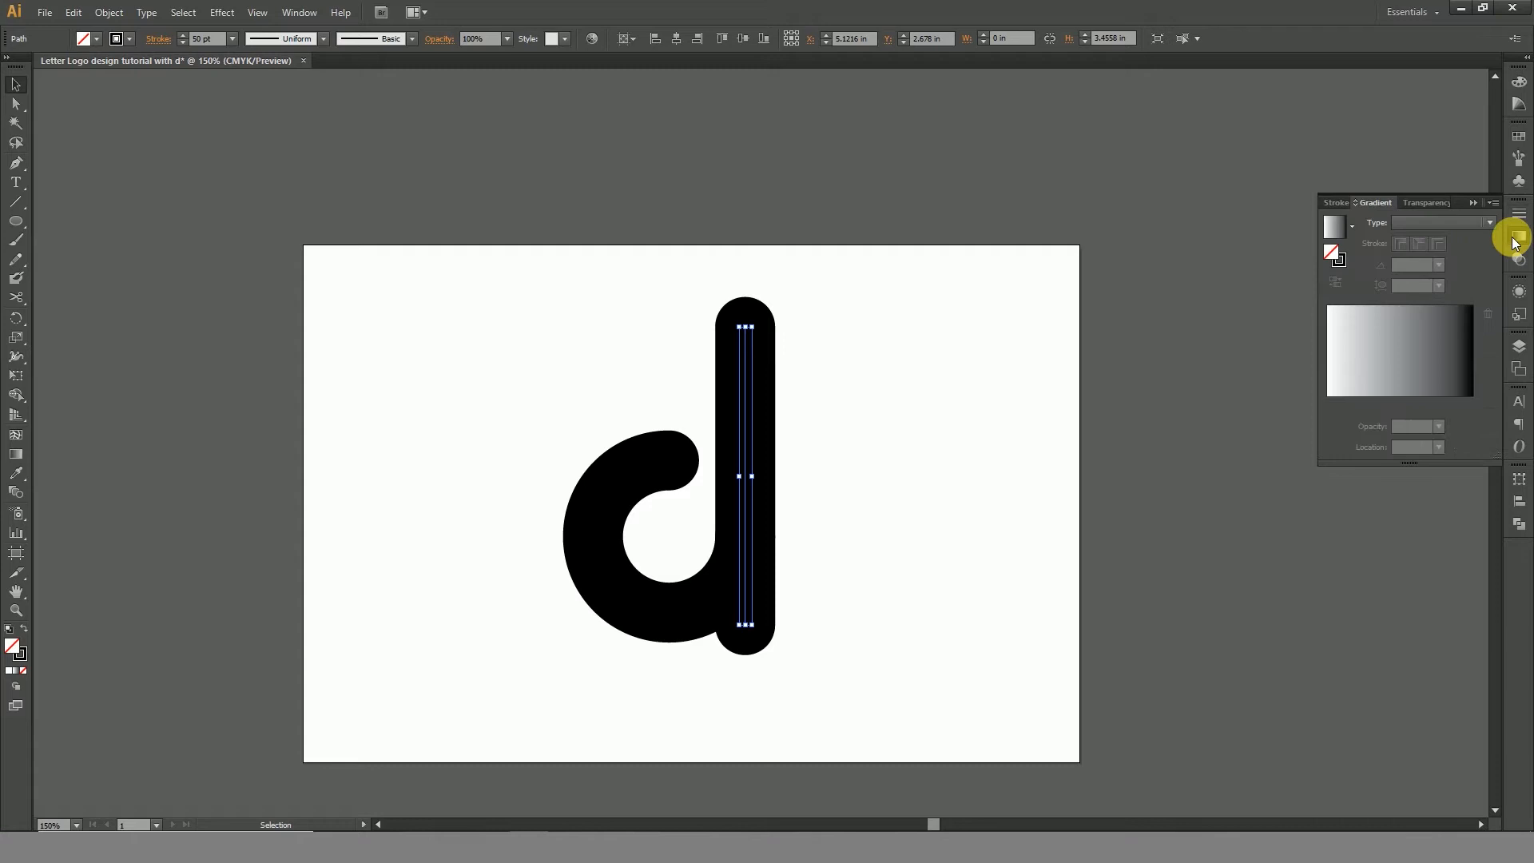
{"action": "left_click", "coordinate": [1345, 231]}
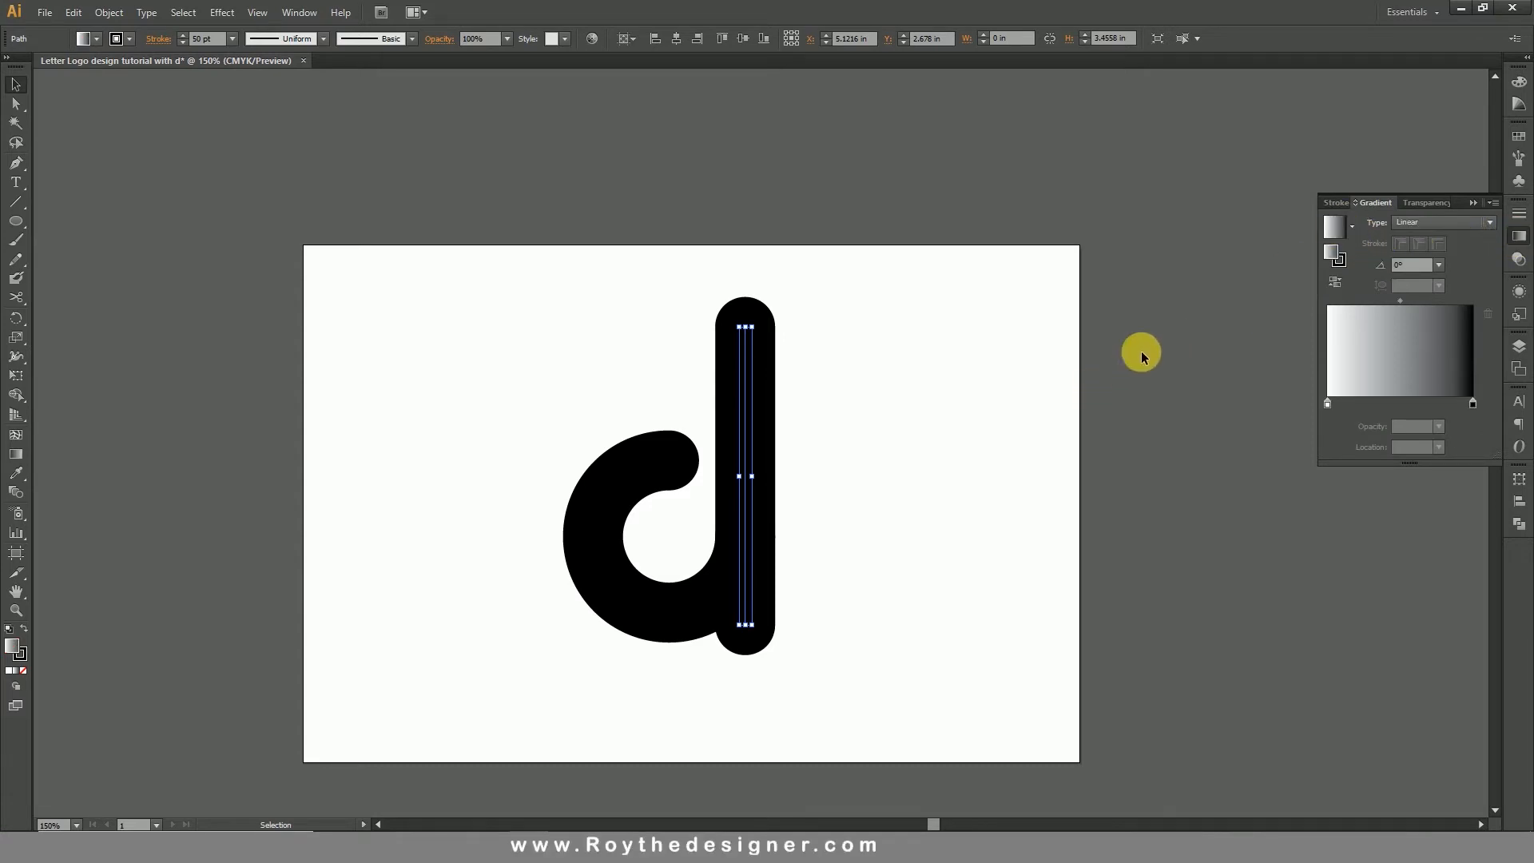
{"action": "left_click", "coordinate": [24, 669]}
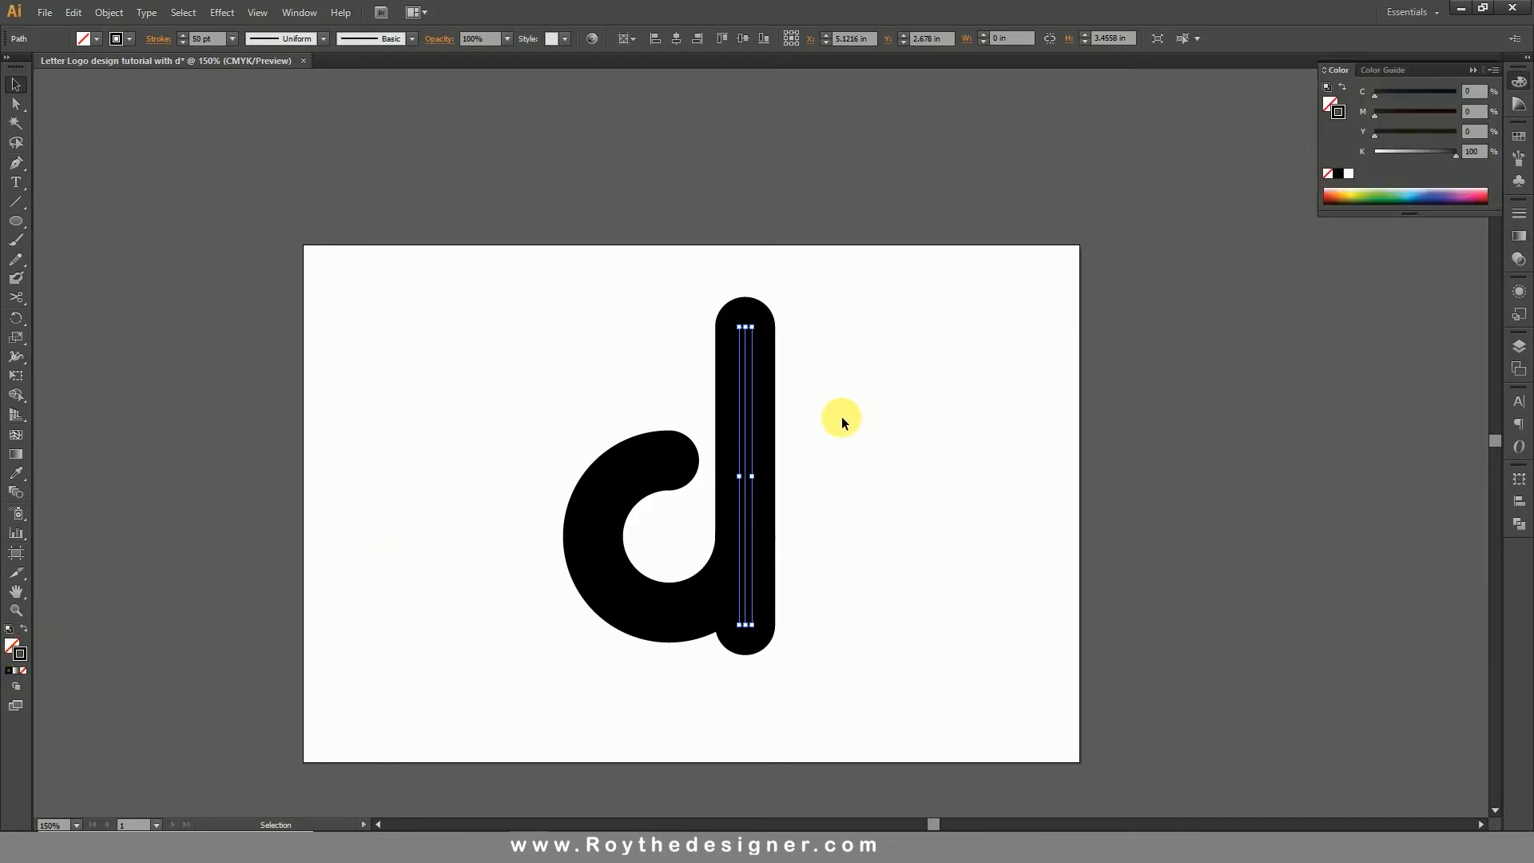
{"action": "left_click", "coordinate": [1520, 238]}
{"action": "left_click", "coordinate": [1333, 227]}
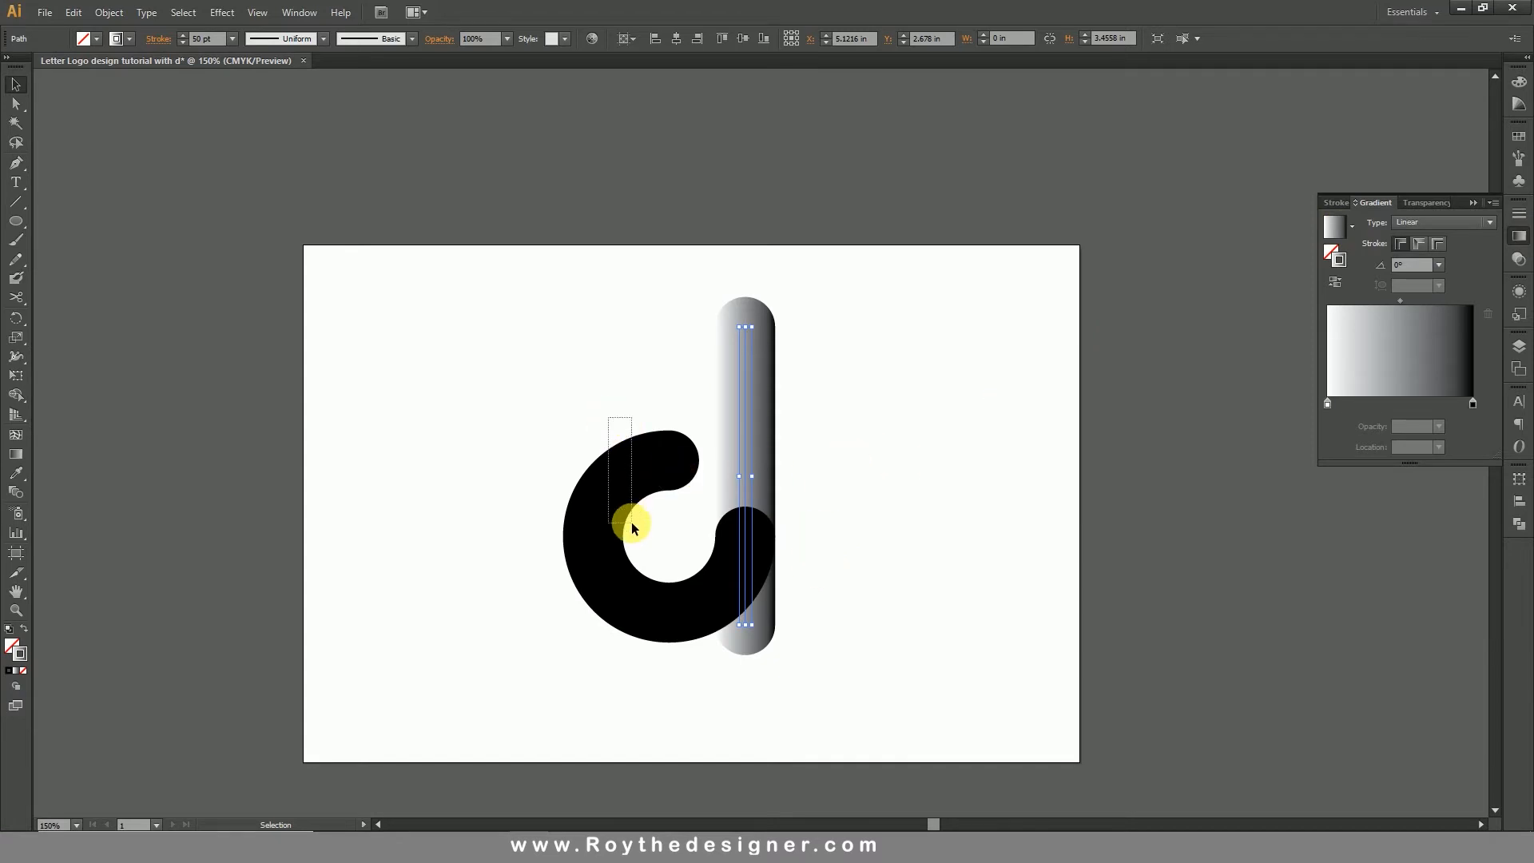
Apply the same white-to-black linear gradient to the open arc's stroke
{"action": "left_click", "coordinate": [623, 511]}
{"action": "left_click", "coordinate": [1333, 227]}
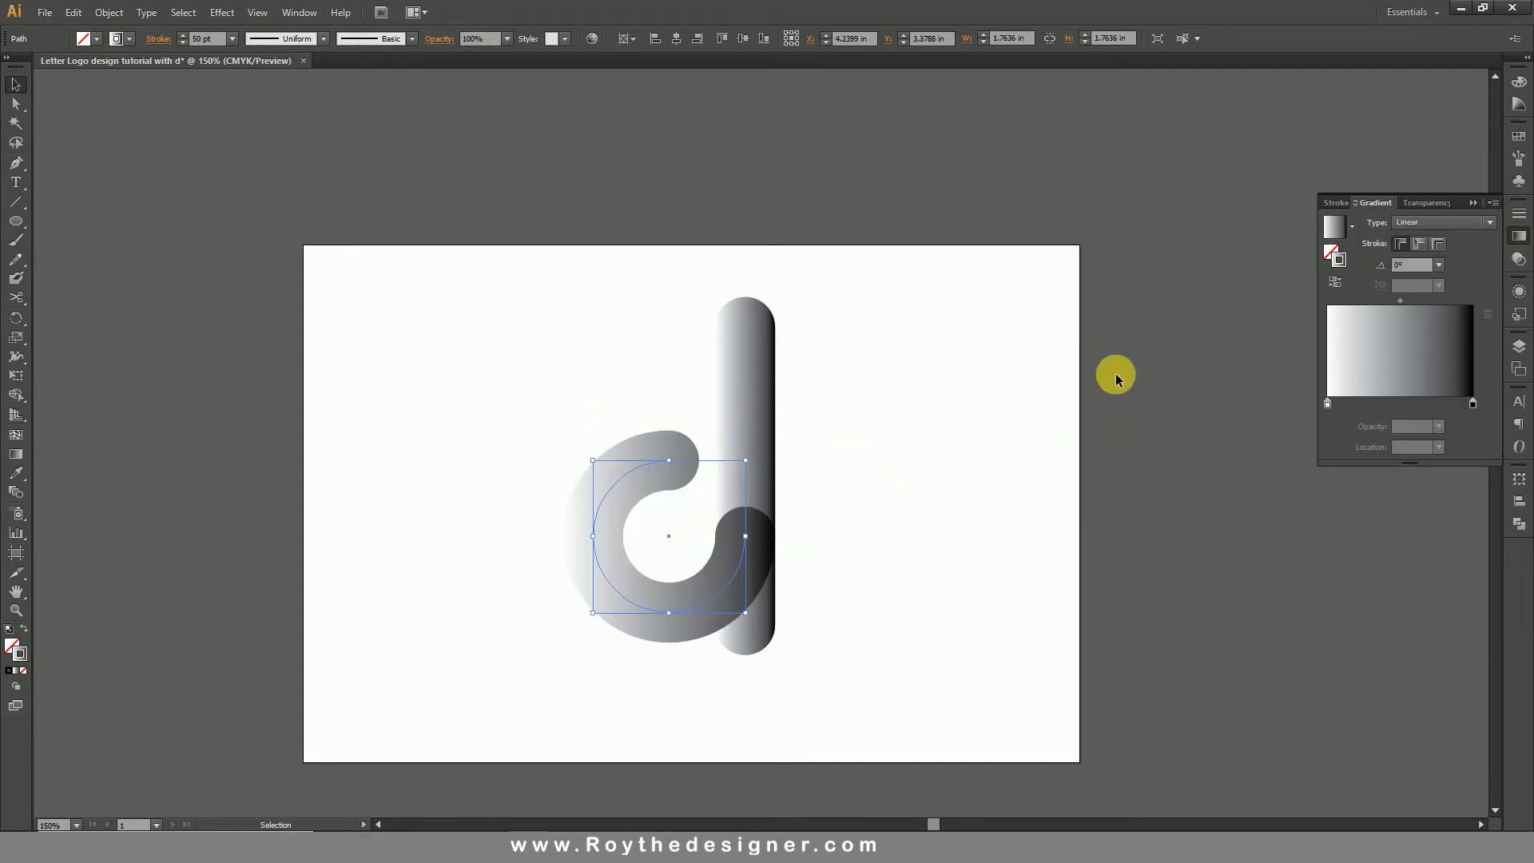
{"action": "left_click", "coordinate": [883, 421]}
Recolour the black gradient stop on both the arc and stem strokes to CMYK orange, C 0, M 67, Y 100, K 0
{"action": "left_click_drag", "start_coordinate": [521, 276], "coordinate": [823, 656]}
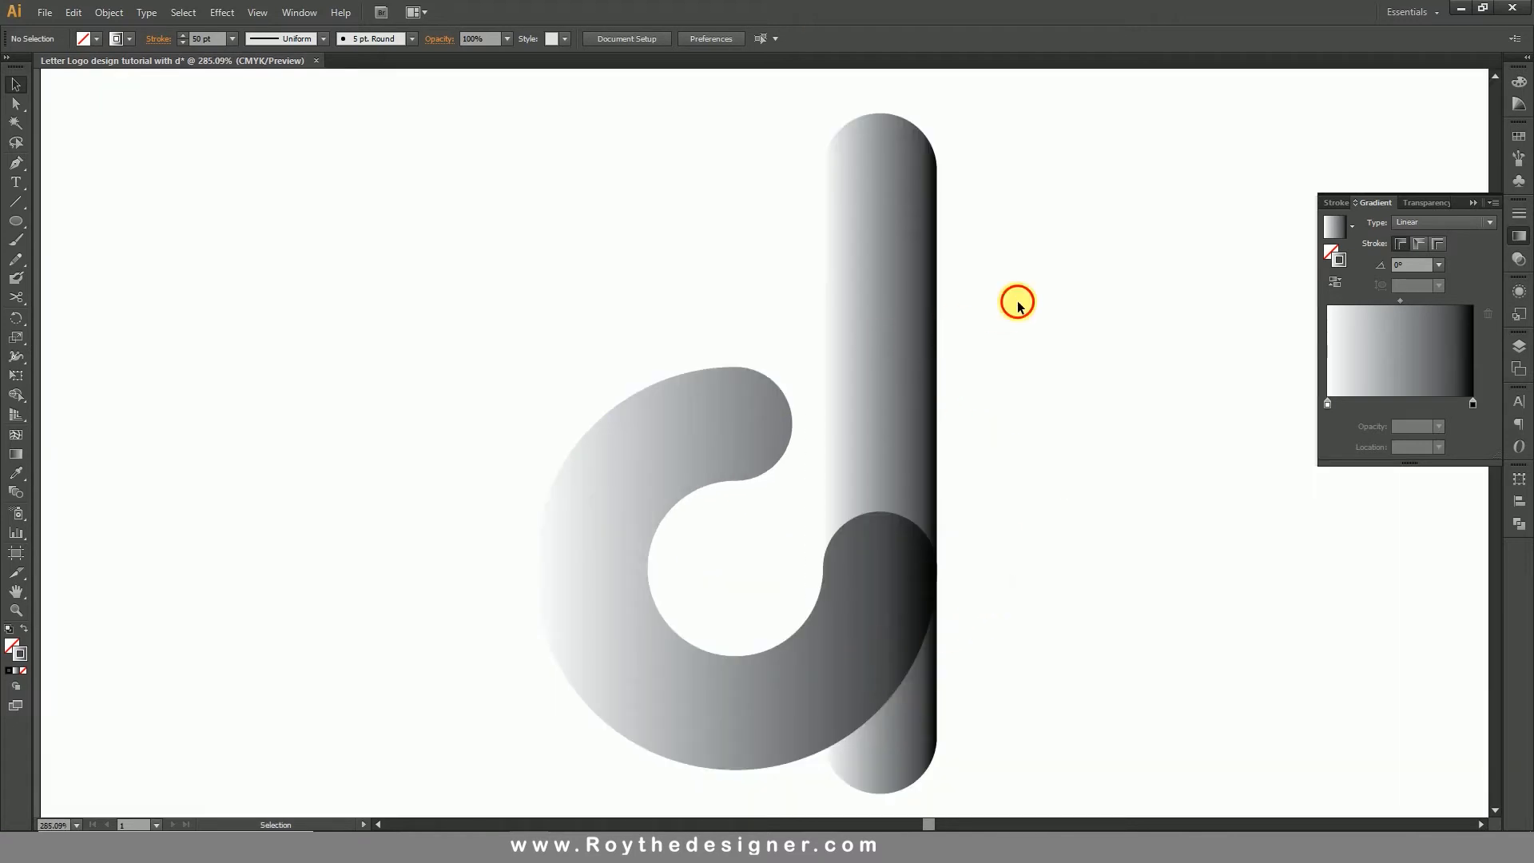
{"action": "left_click", "coordinate": [845, 347]}
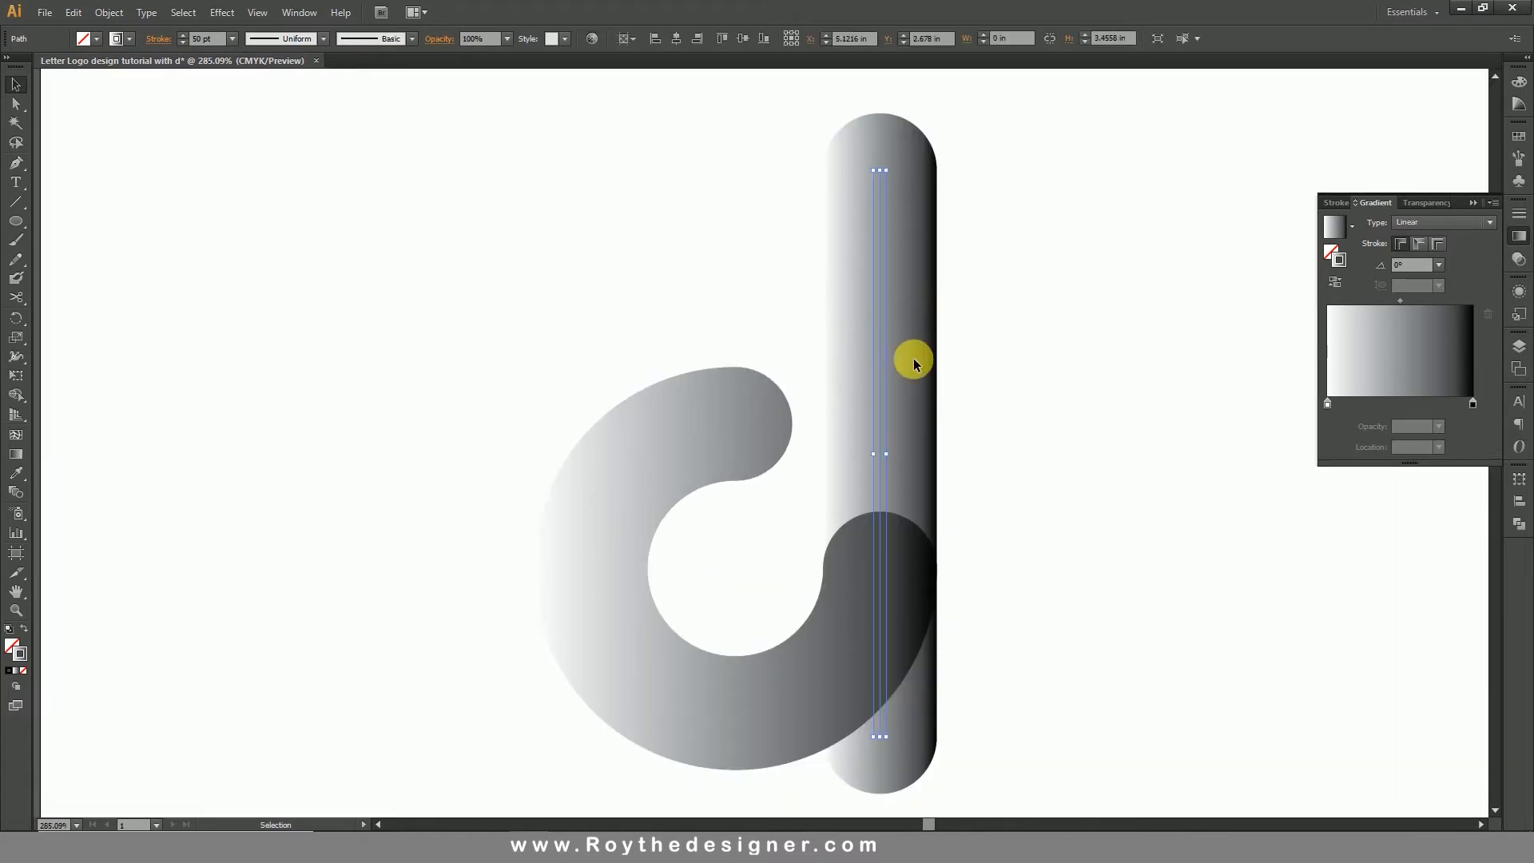
{"action": "left_click_drag", "start_coordinate": [1151, 420], "coordinate": [671, 695]}
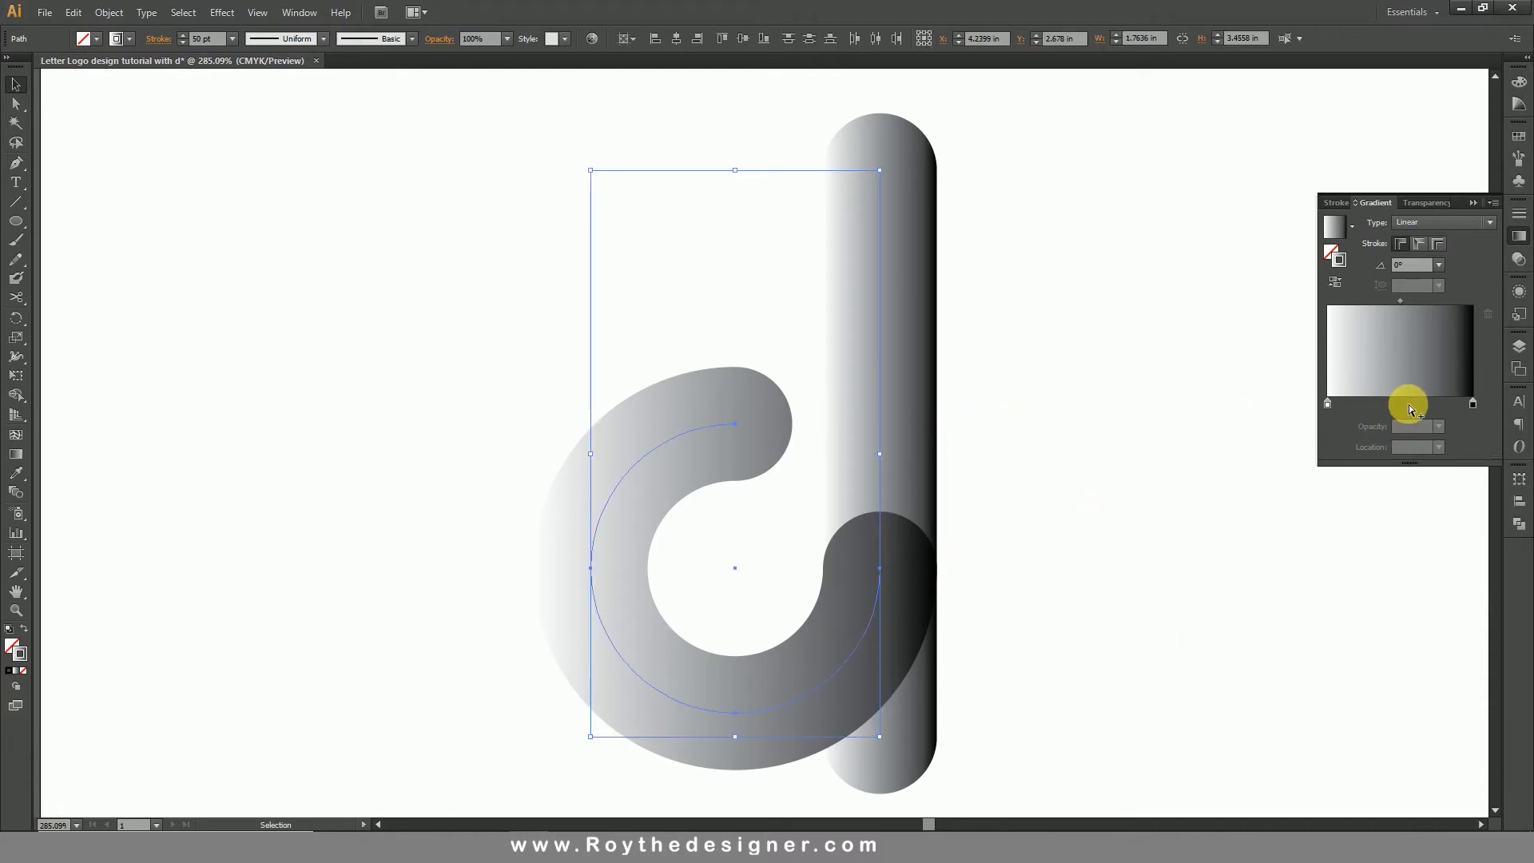
{"action": "double_click", "coordinate": [1473, 402]}
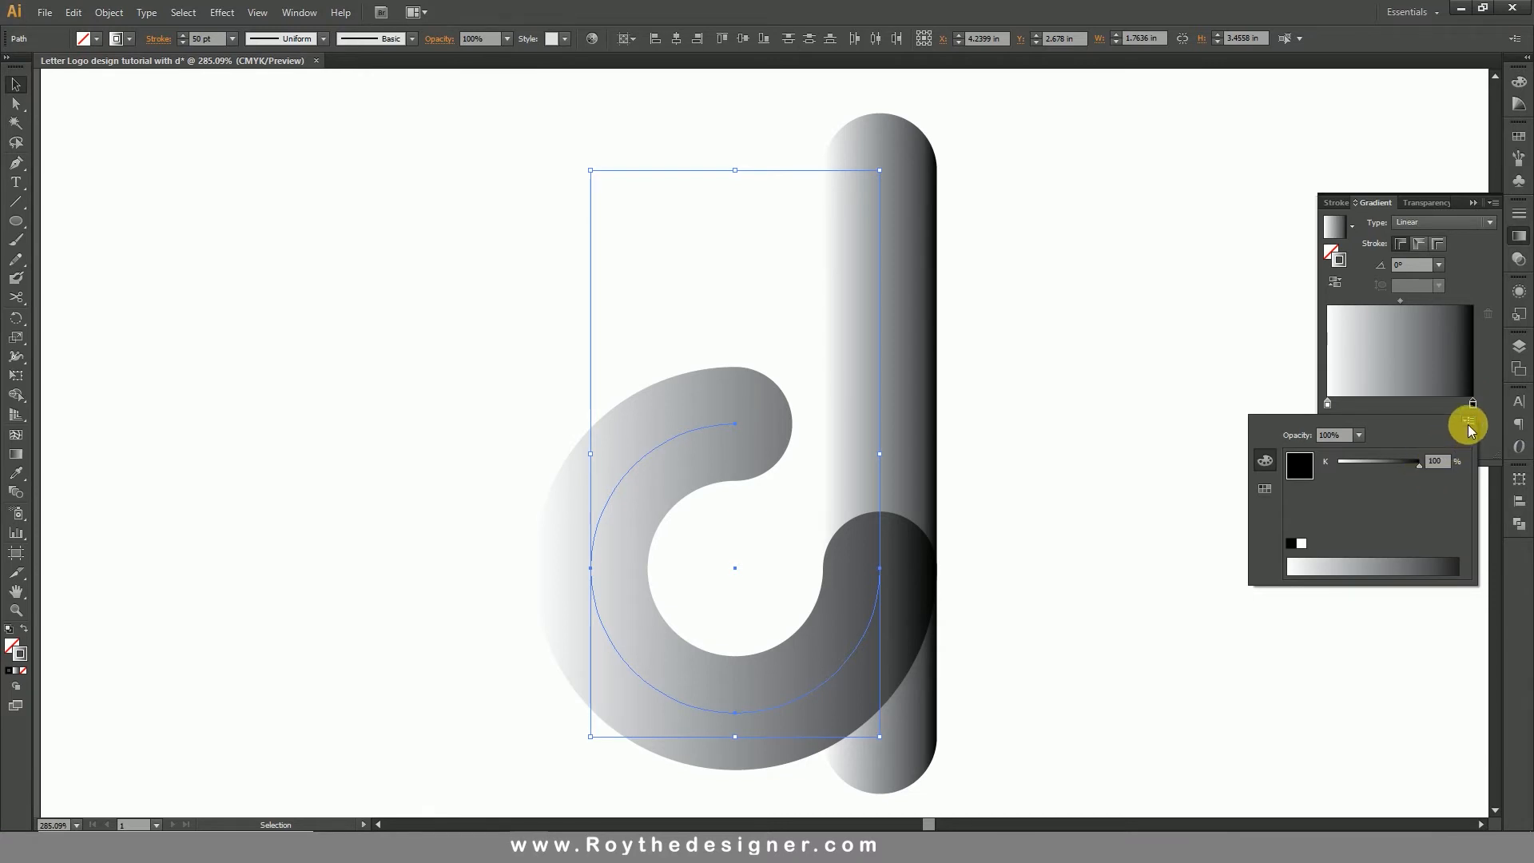
{"action": "left_click", "coordinate": [1468, 422]}
{"action": "left_click", "coordinate": [1420, 475]}
{"action": "left_click_drag", "start_coordinate": [1412, 521], "coordinate": [1243, 539]}
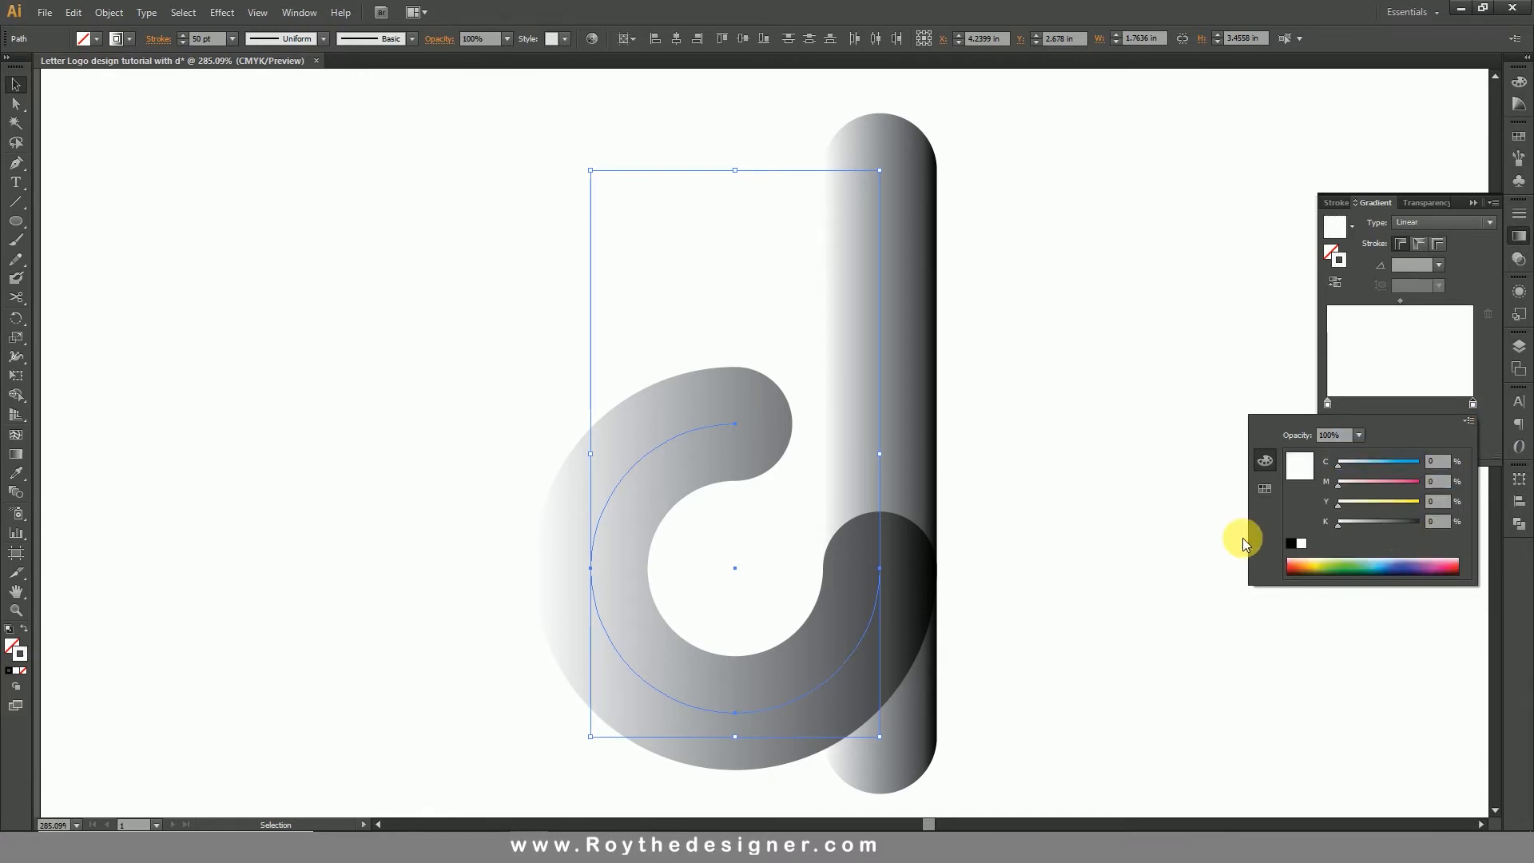
{"action": "mouse_move", "coordinate": [1393, 502]}
{"action": "left_mouse_down"}
{"action": "mouse_move", "coordinate": [1431, 491]}
{"action": "mouse_move", "coordinate": [1379, 482]}
{"action": "mouse_move", "coordinate": [1392, 482]}
{"action": "left_mouse_up"}
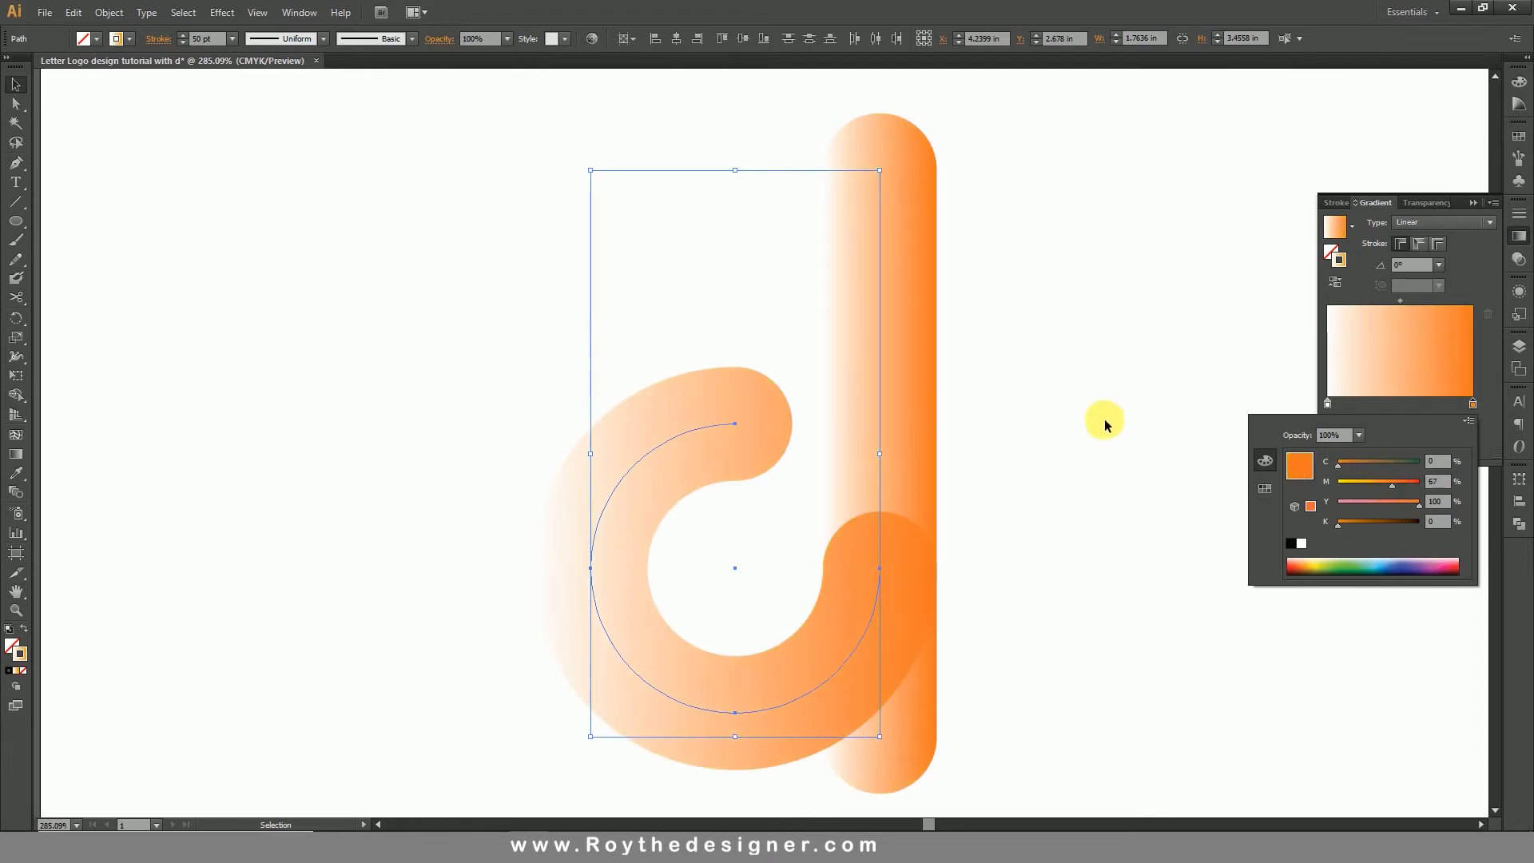
Apply the stroke gradients along the strokes of both the arc and stem, and reverse the gradient on the arc
{"action": "left_click_drag", "start_coordinate": [1042, 310], "coordinate": [533, 639]}
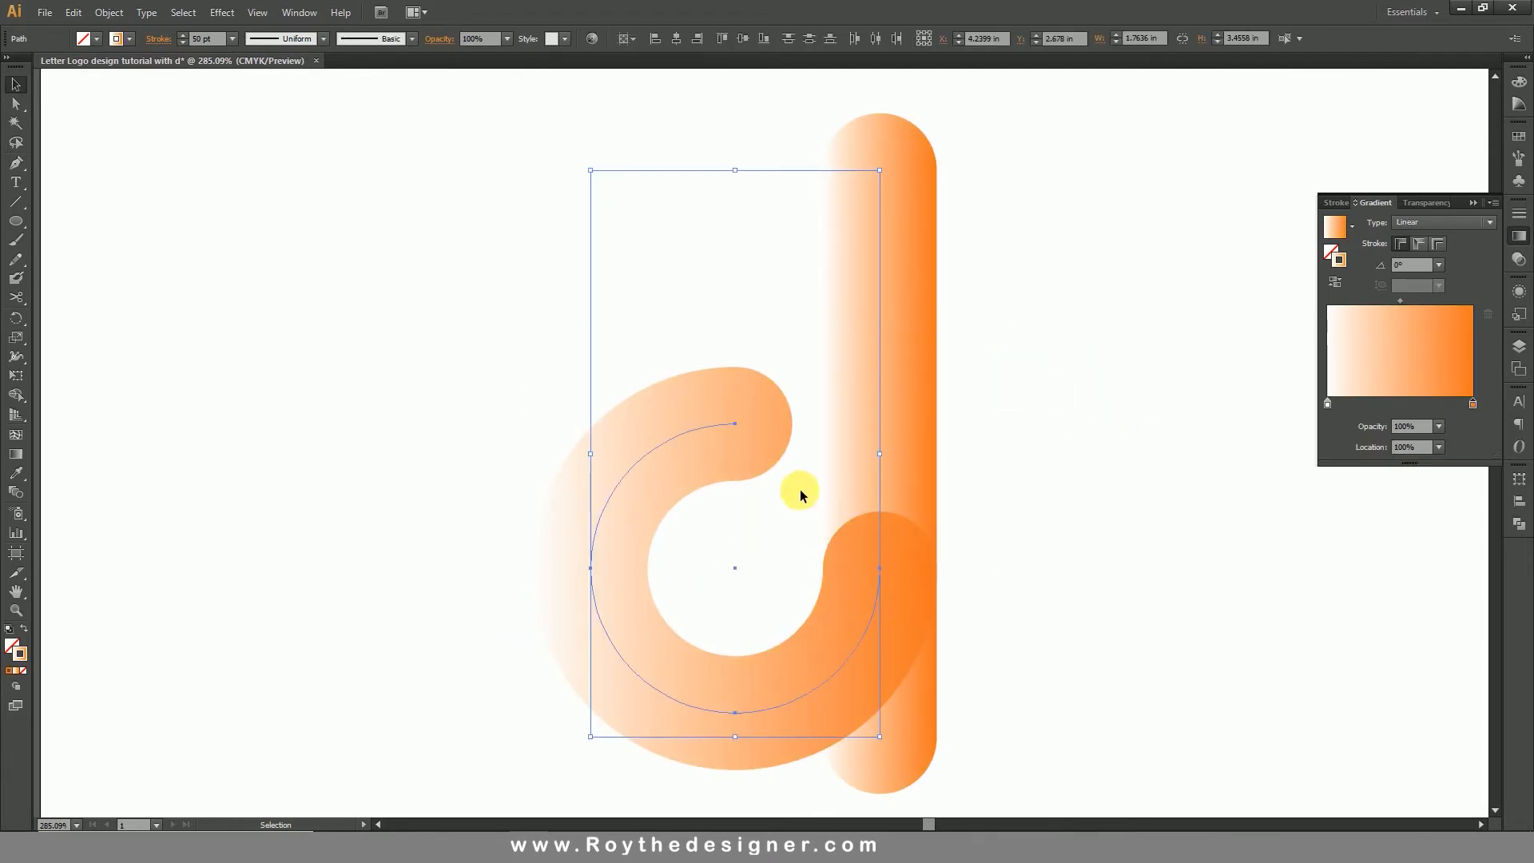
{"action": "left_click", "coordinate": [1420, 243]}
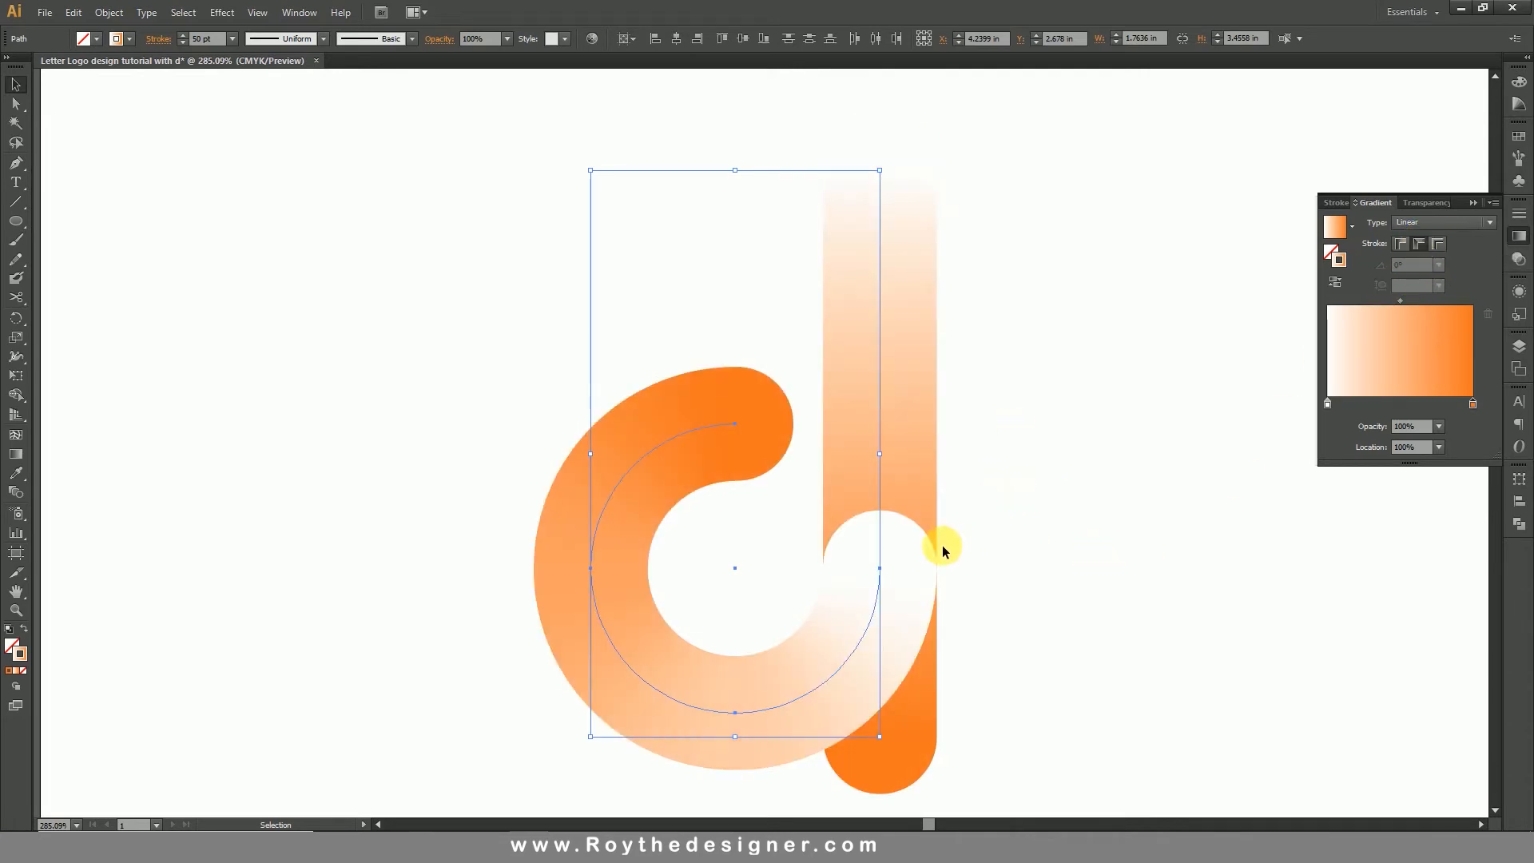
{"action": "left_click", "coordinate": [1017, 507]}
{"action": "left_click", "coordinate": [873, 601]}
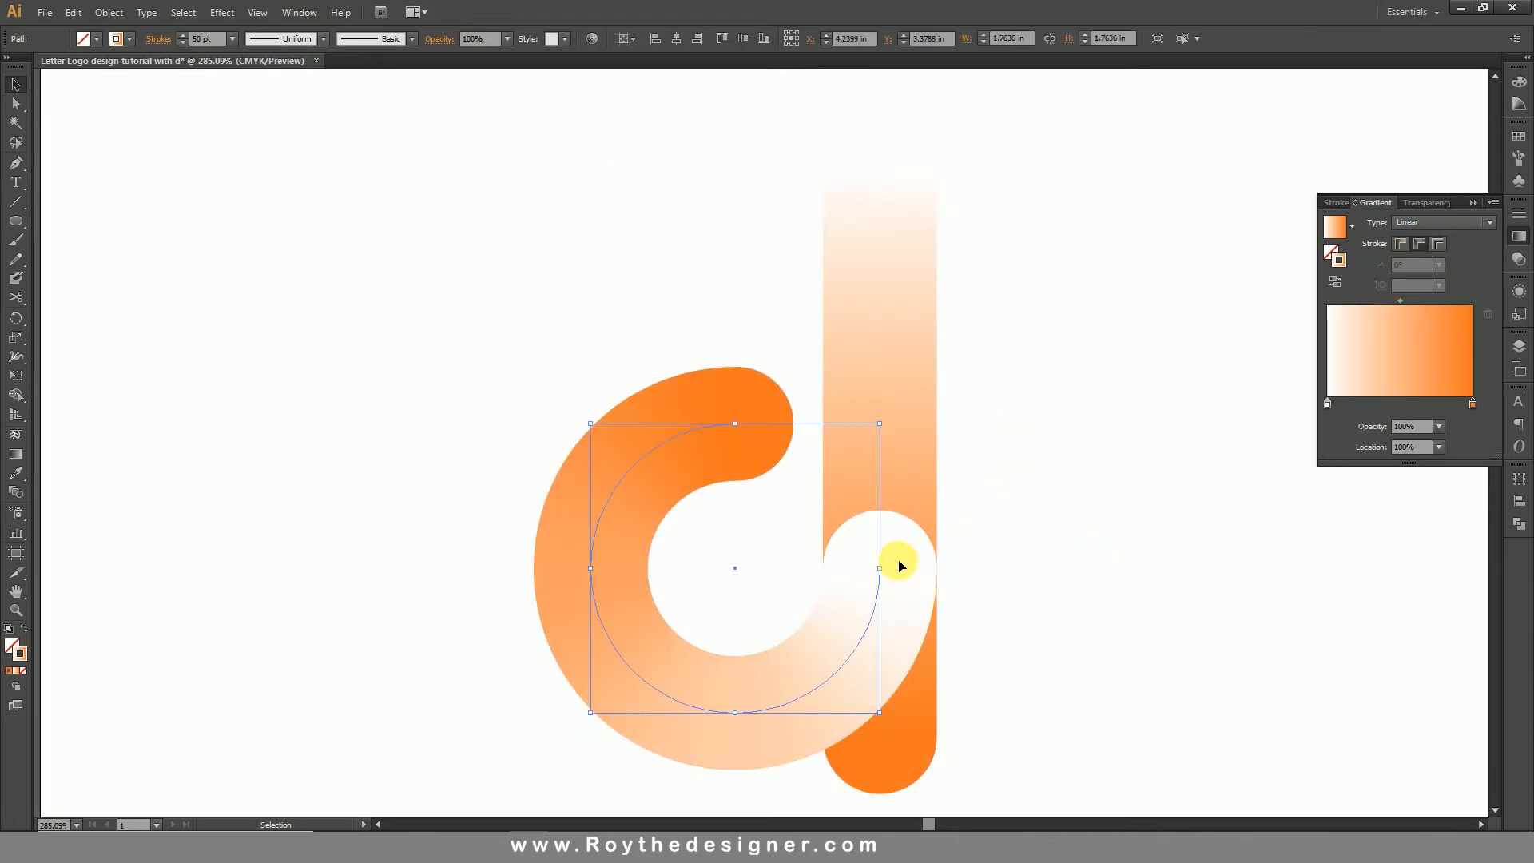
{"action": "left_click", "coordinate": [1341, 281]}
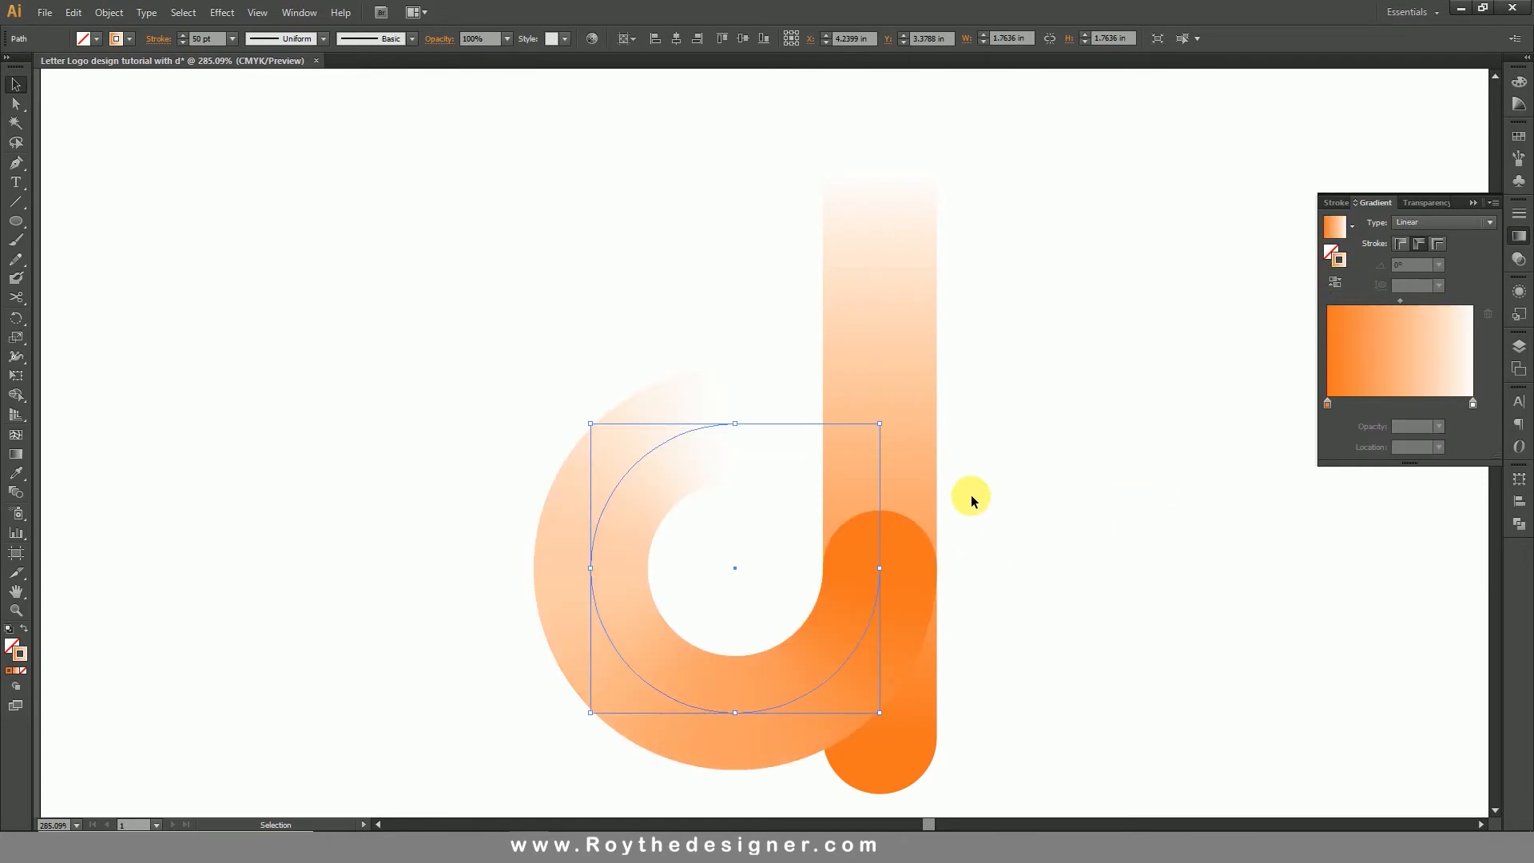
Move the orange gradient stop on the stem's stroke to a location of about 54.84%
{"action": "left_click", "coordinate": [888, 363]}
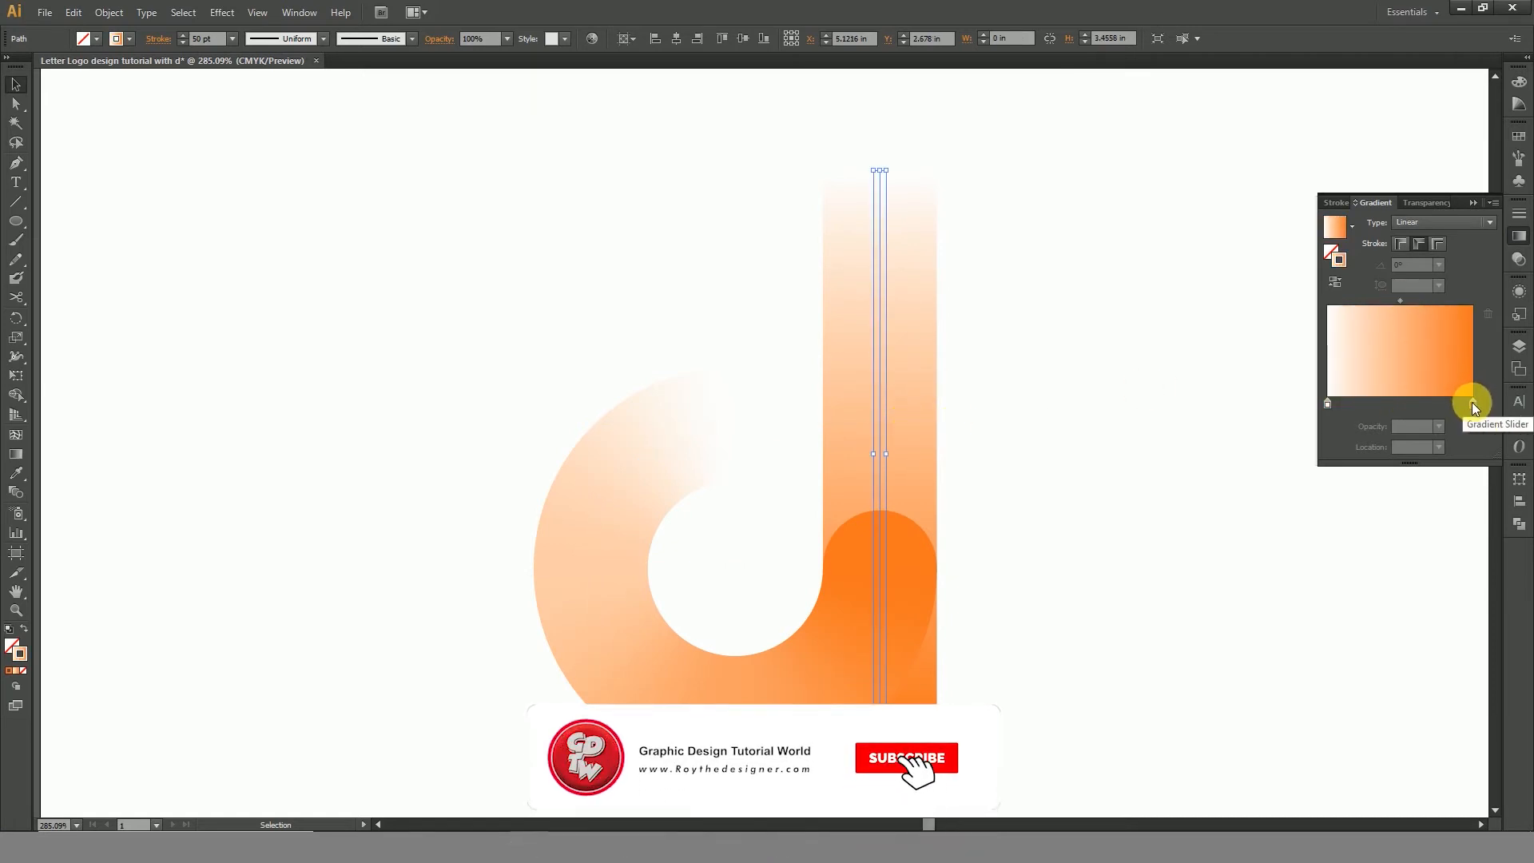
{"action": "left_click_drag", "start_coordinate": [1472, 403], "coordinate": [1407, 406]}
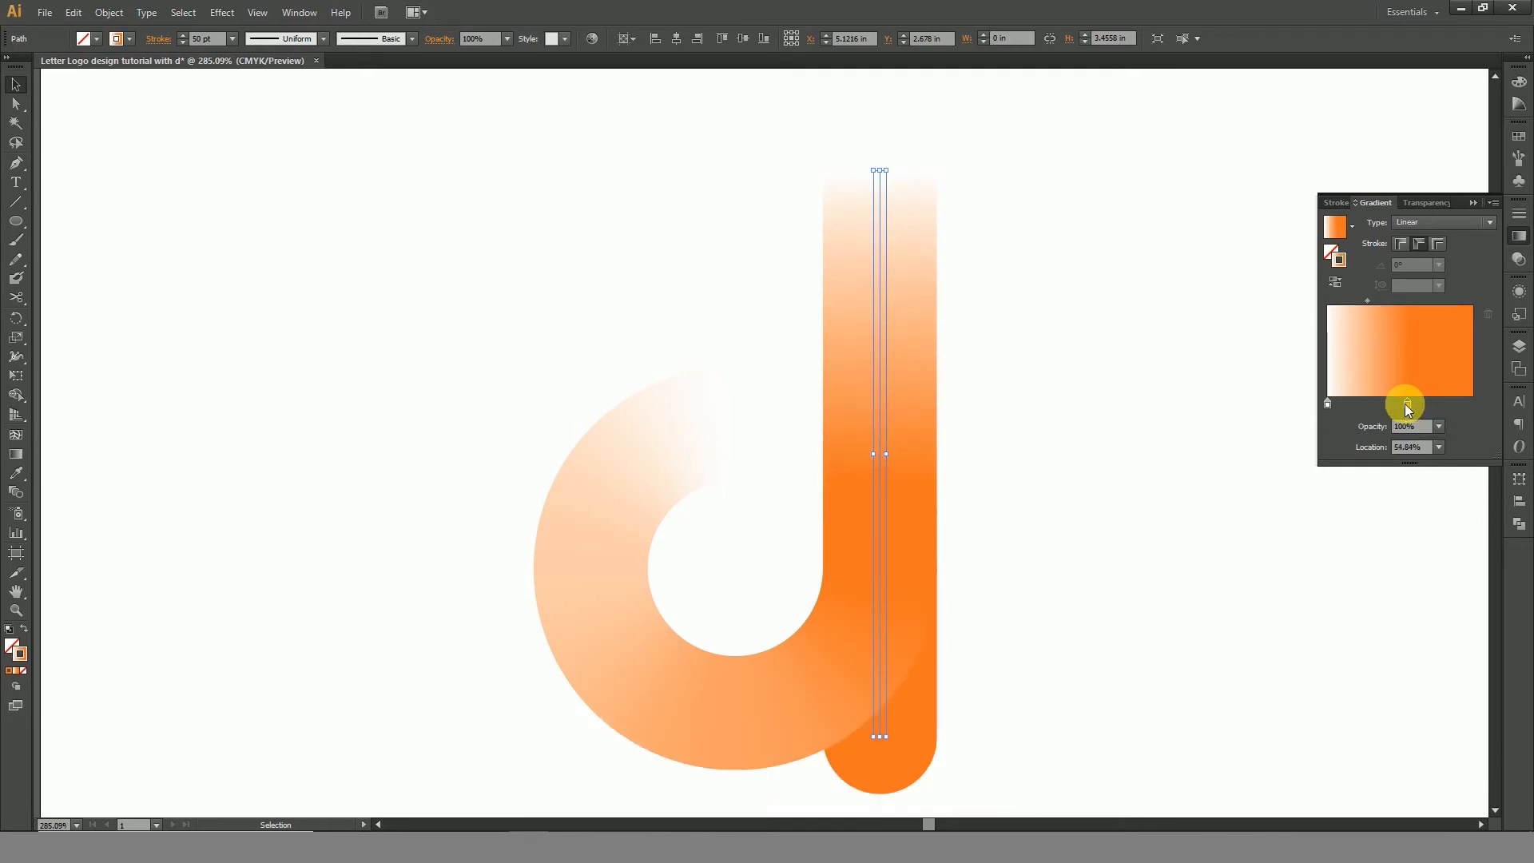
{"action": "left_click", "coordinate": [1120, 488]}
Draw a 9 by 6 in rectangle covering the artboard and swap its fill and stroke so the gradient becomes the fill
{"action": "key", "text": "ctrl+space"}
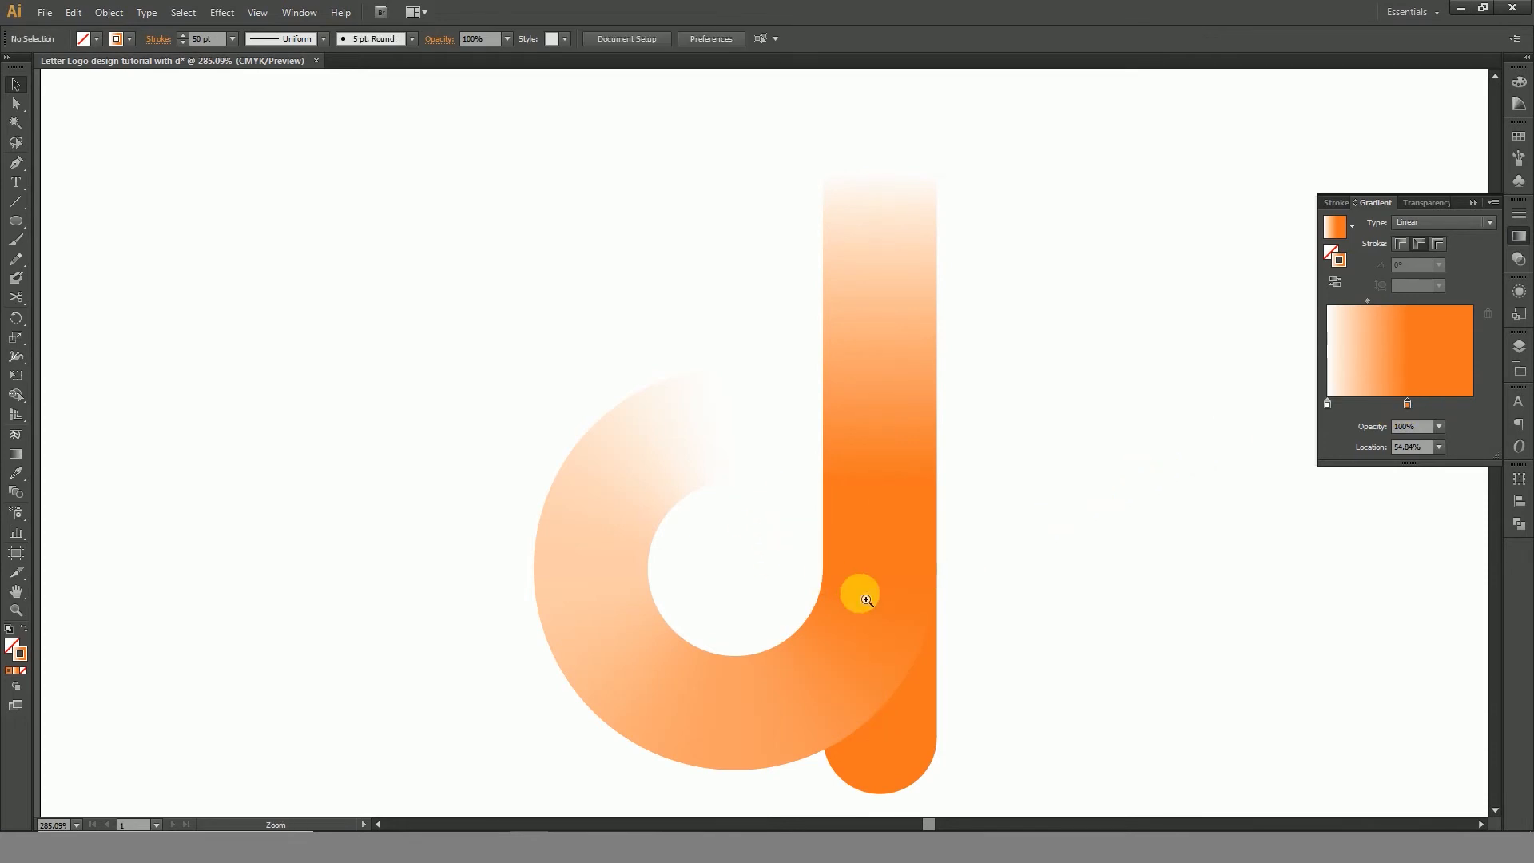
{"action": "left_click", "coordinate": [816, 525], "text": "ctrl+alt"}
{"action": "left_click", "coordinate": [878, 534], "text": "ctrl+alt"}
{"action": "left_click_drag", "start_coordinate": [863, 479], "coordinate": [879, 559]}
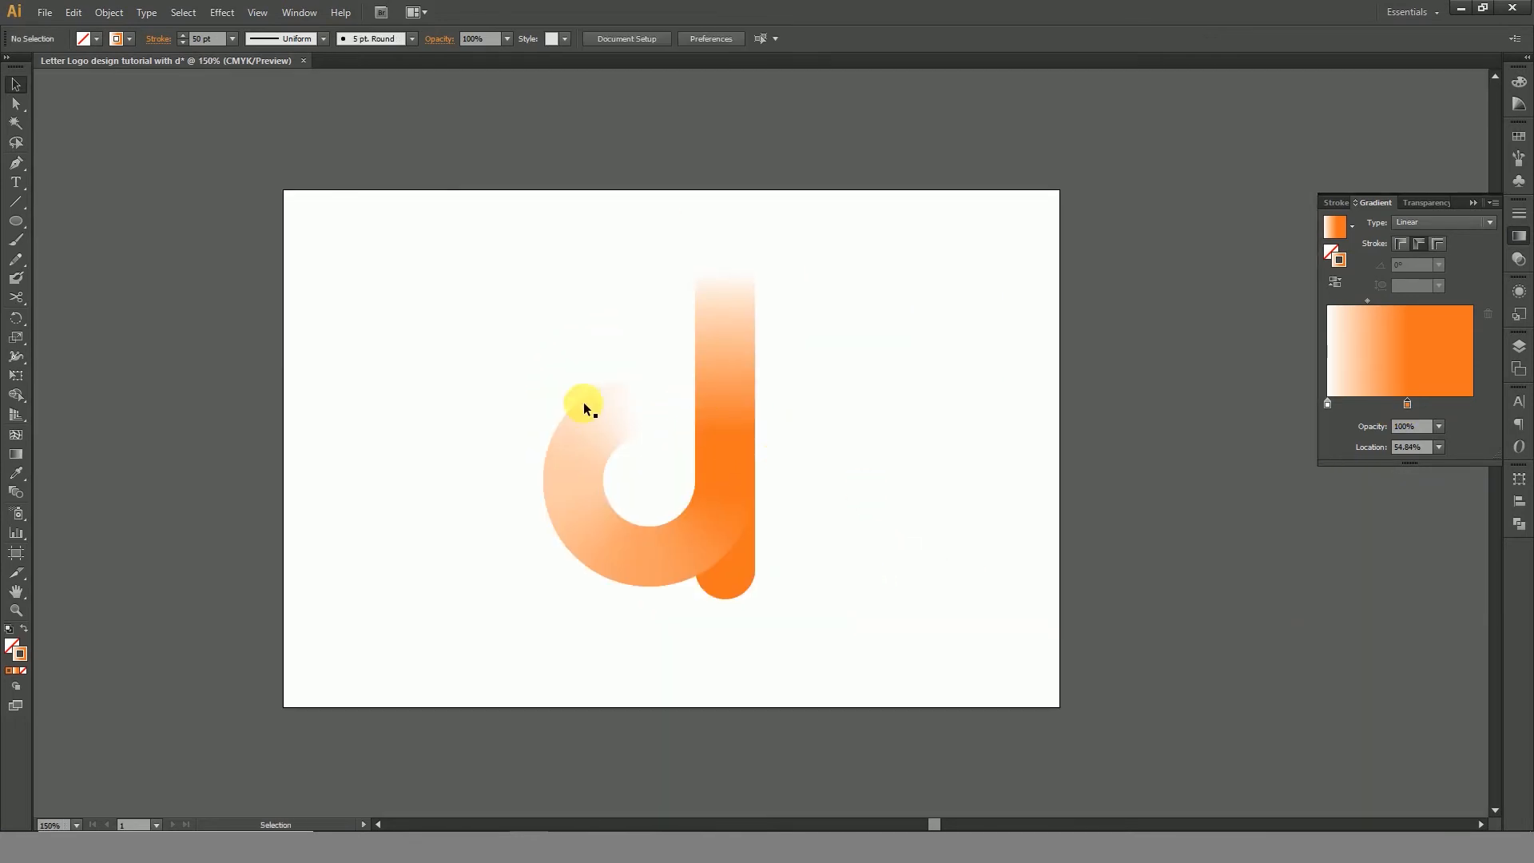
{"action": "left_click_drag", "start_coordinate": [16, 221], "coordinate": [84, 227]}
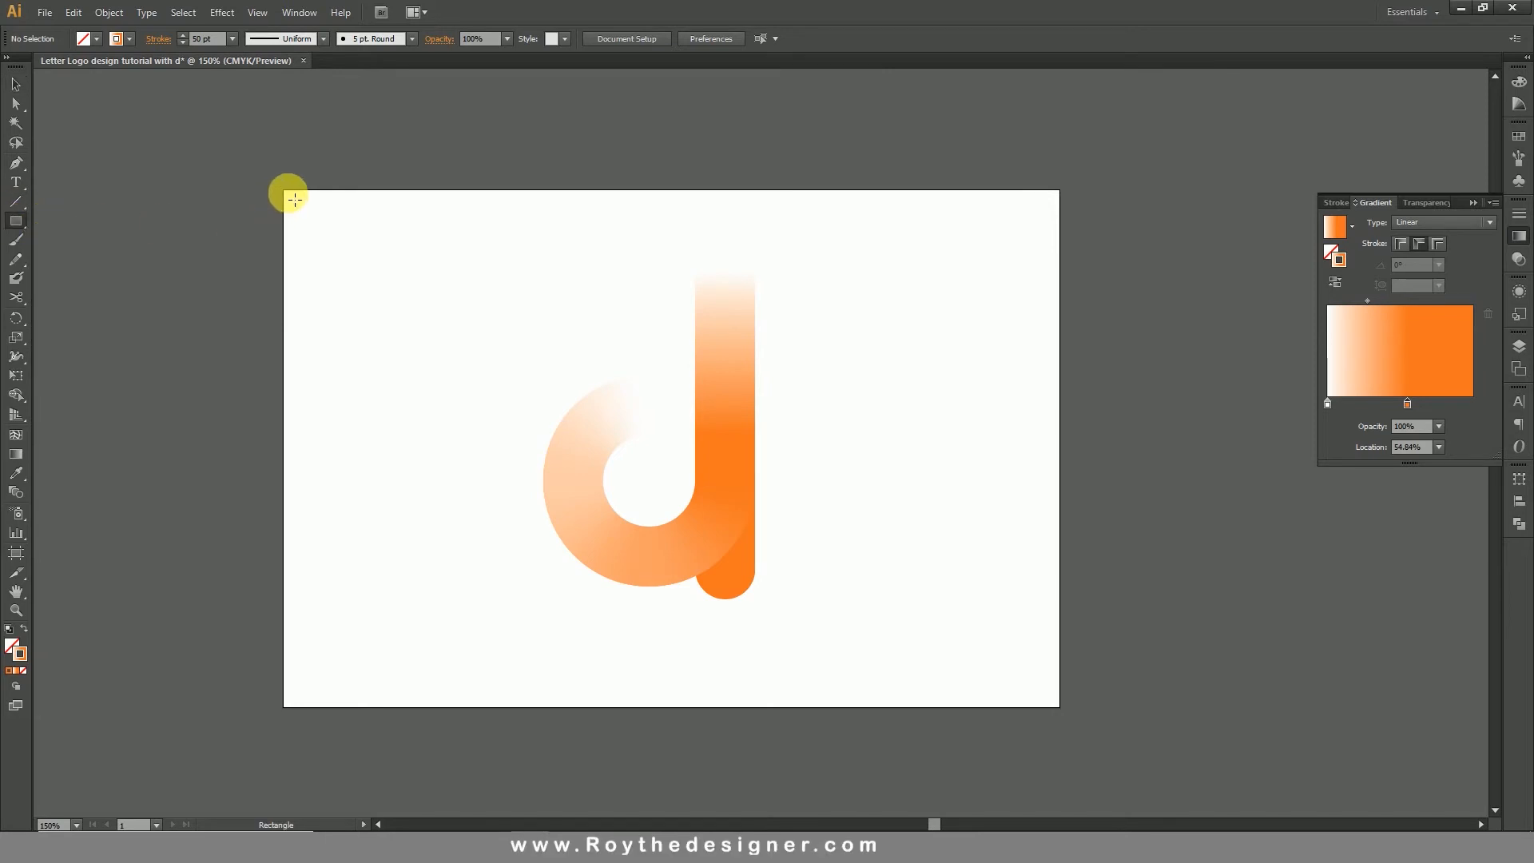
{"action": "mouse_move", "coordinate": [284, 191]}
{"action": "left_mouse_down"}
{"action": "mouse_move", "coordinate": [1017, 654]}
{"action": "mouse_move", "coordinate": [1059, 710]}
{"action": "left_mouse_up"}
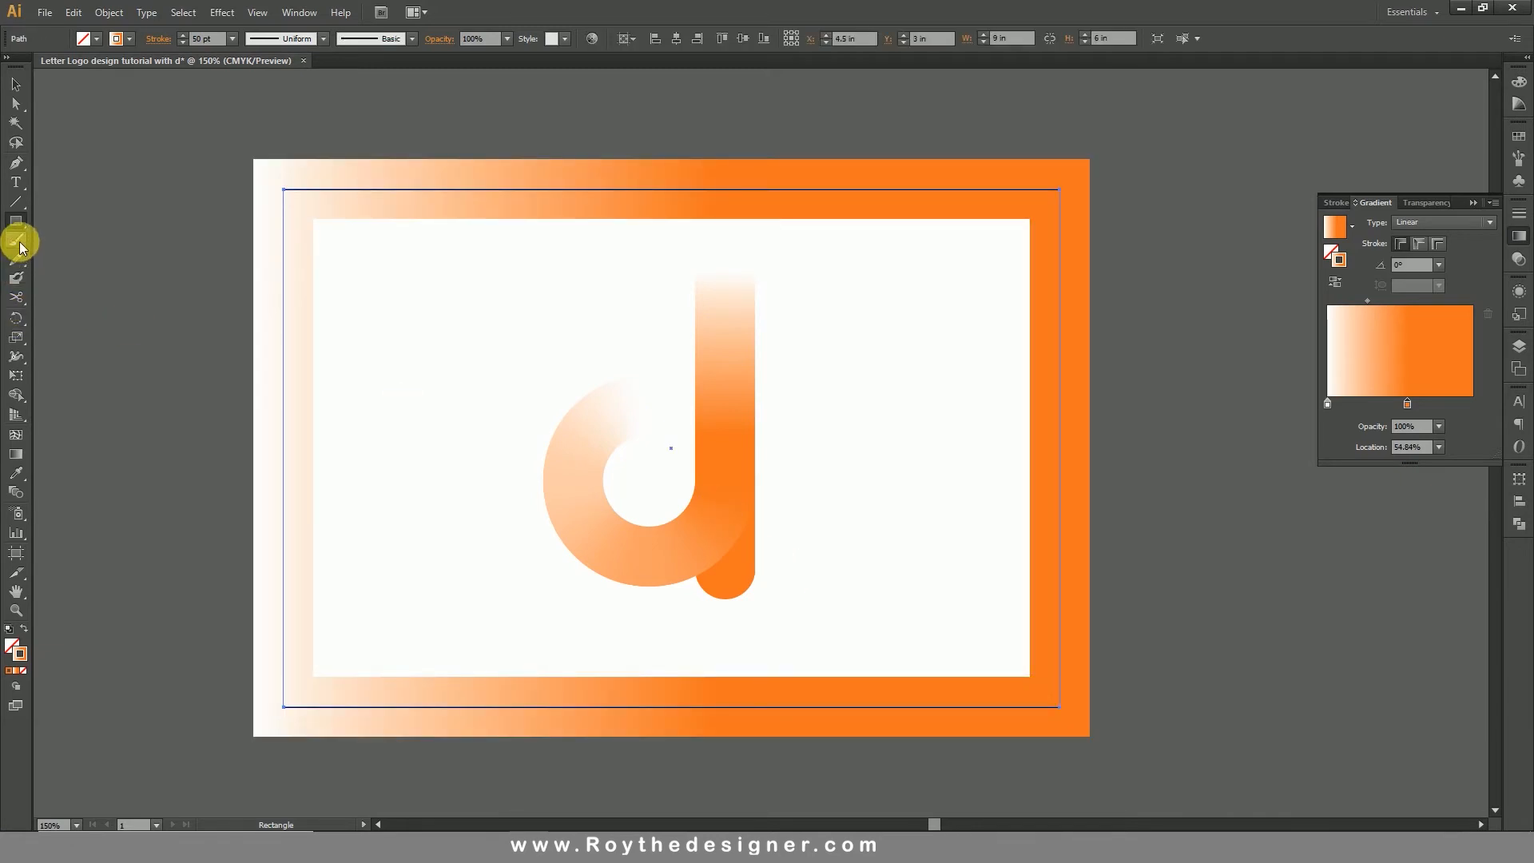
{"action": "left_click", "coordinate": [24, 628]}
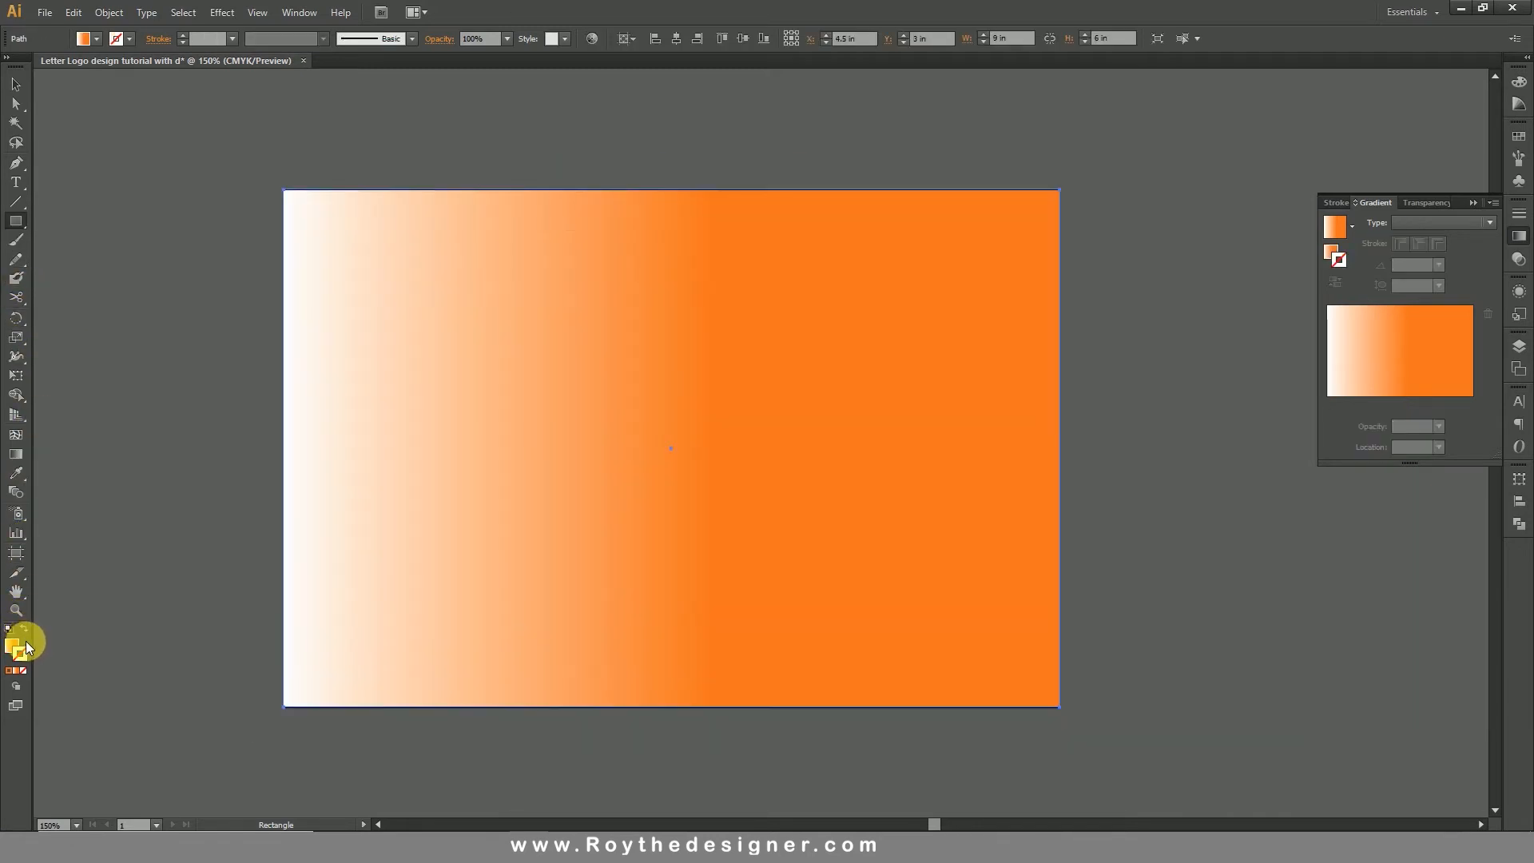
Send the gradient rectangle to the back, behind the arc and stem
{"action": "left_click", "coordinate": [16, 84]}
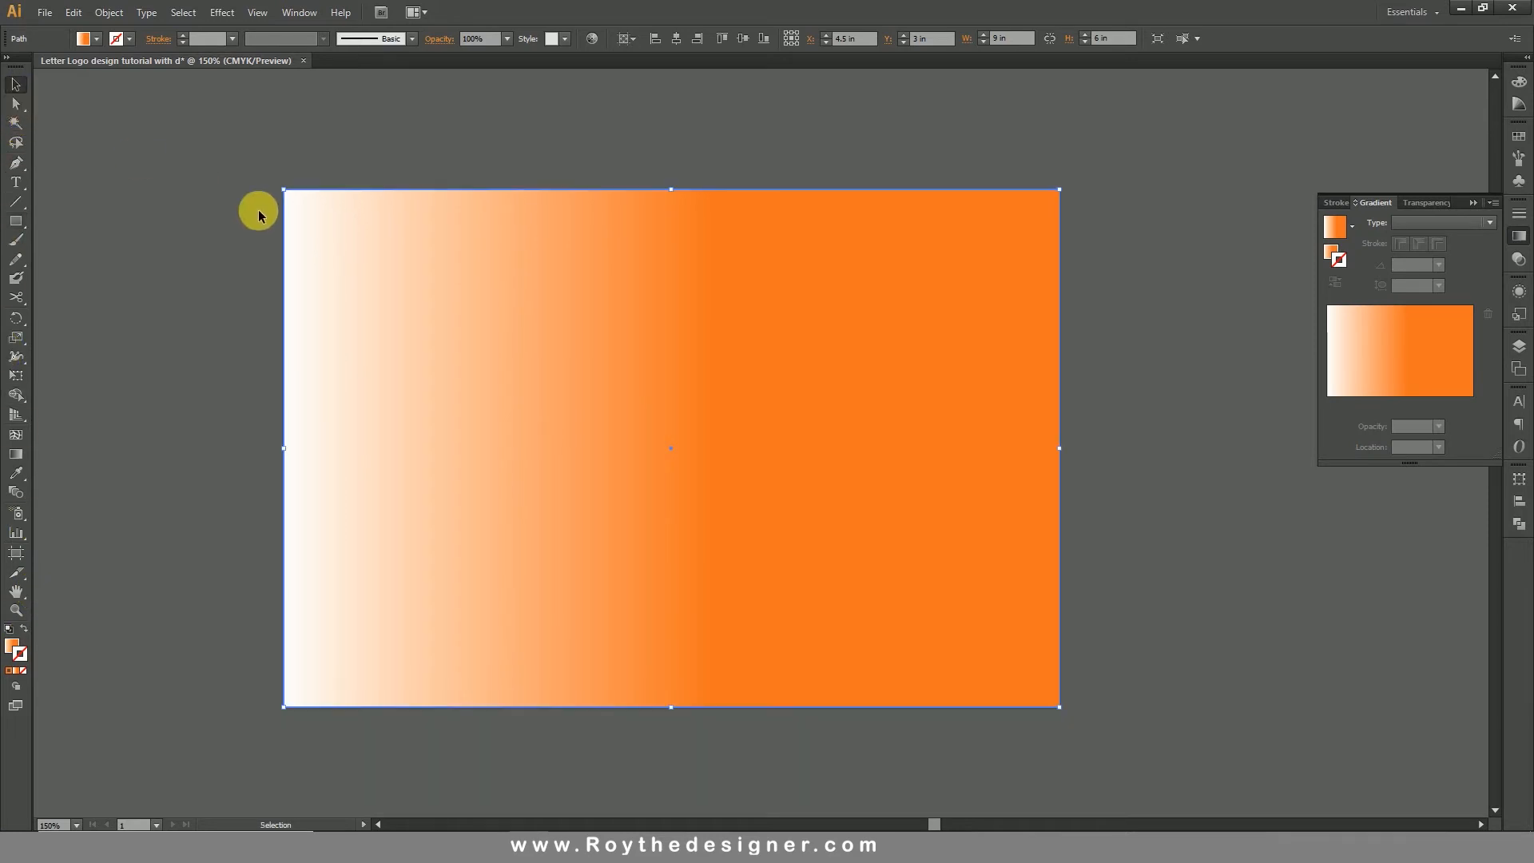
{"action": "right_click", "coordinate": [478, 217]}
{"action": "mouse_move", "coordinate": [611, 444]}
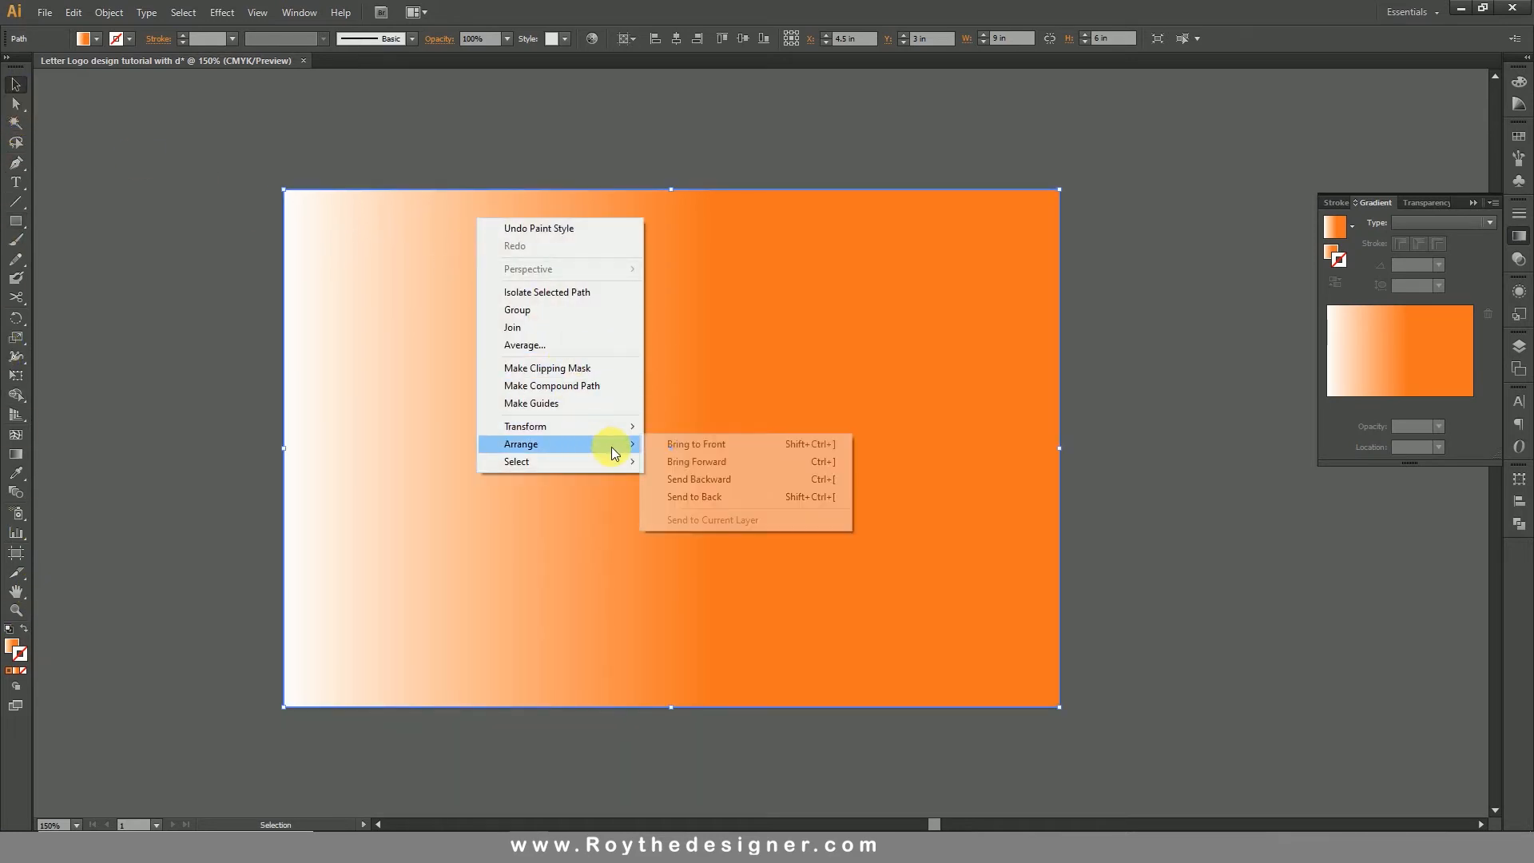
{"action": "left_click", "coordinate": [757, 497]}
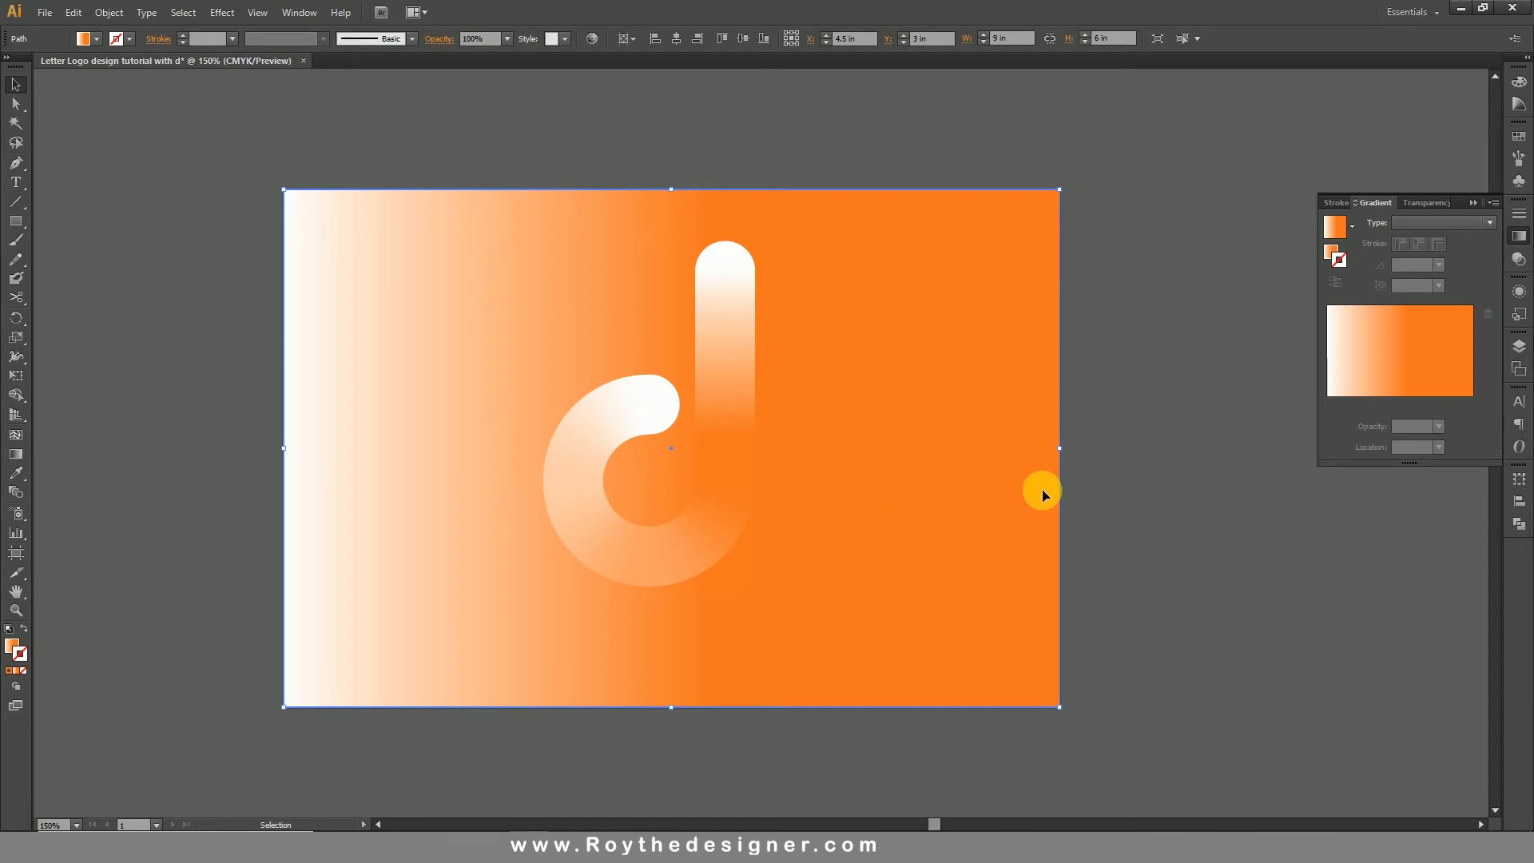
Change the background rectangle's fill to a radial gradient and enlarge its radius well beyond the artboard's edge
{"action": "left_click", "coordinate": [1330, 250]}
{"action": "left_click", "coordinate": [1409, 224]}
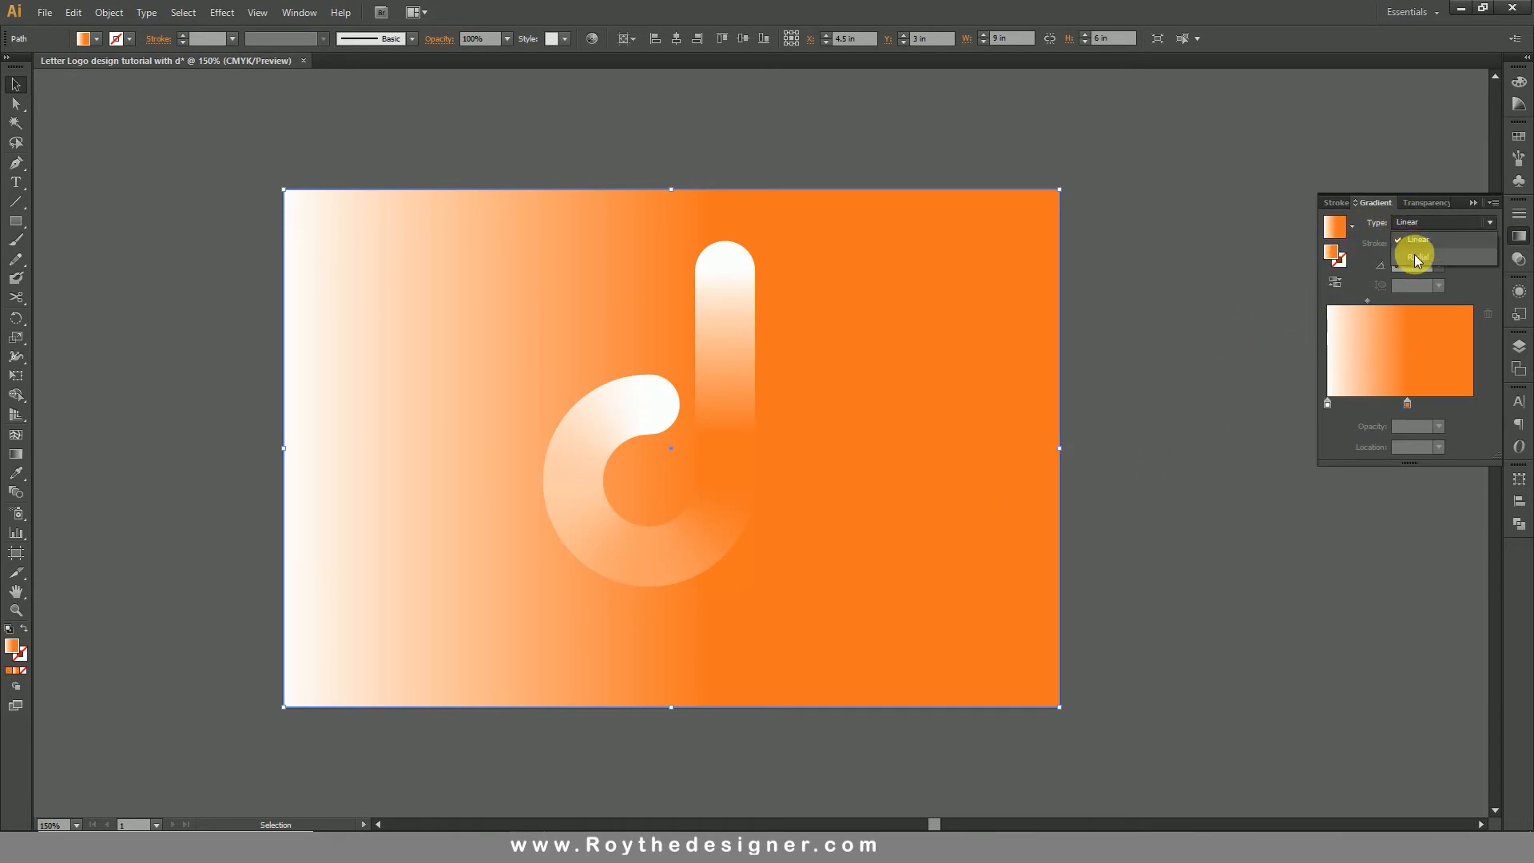
{"action": "left_click", "coordinate": [1418, 256]}
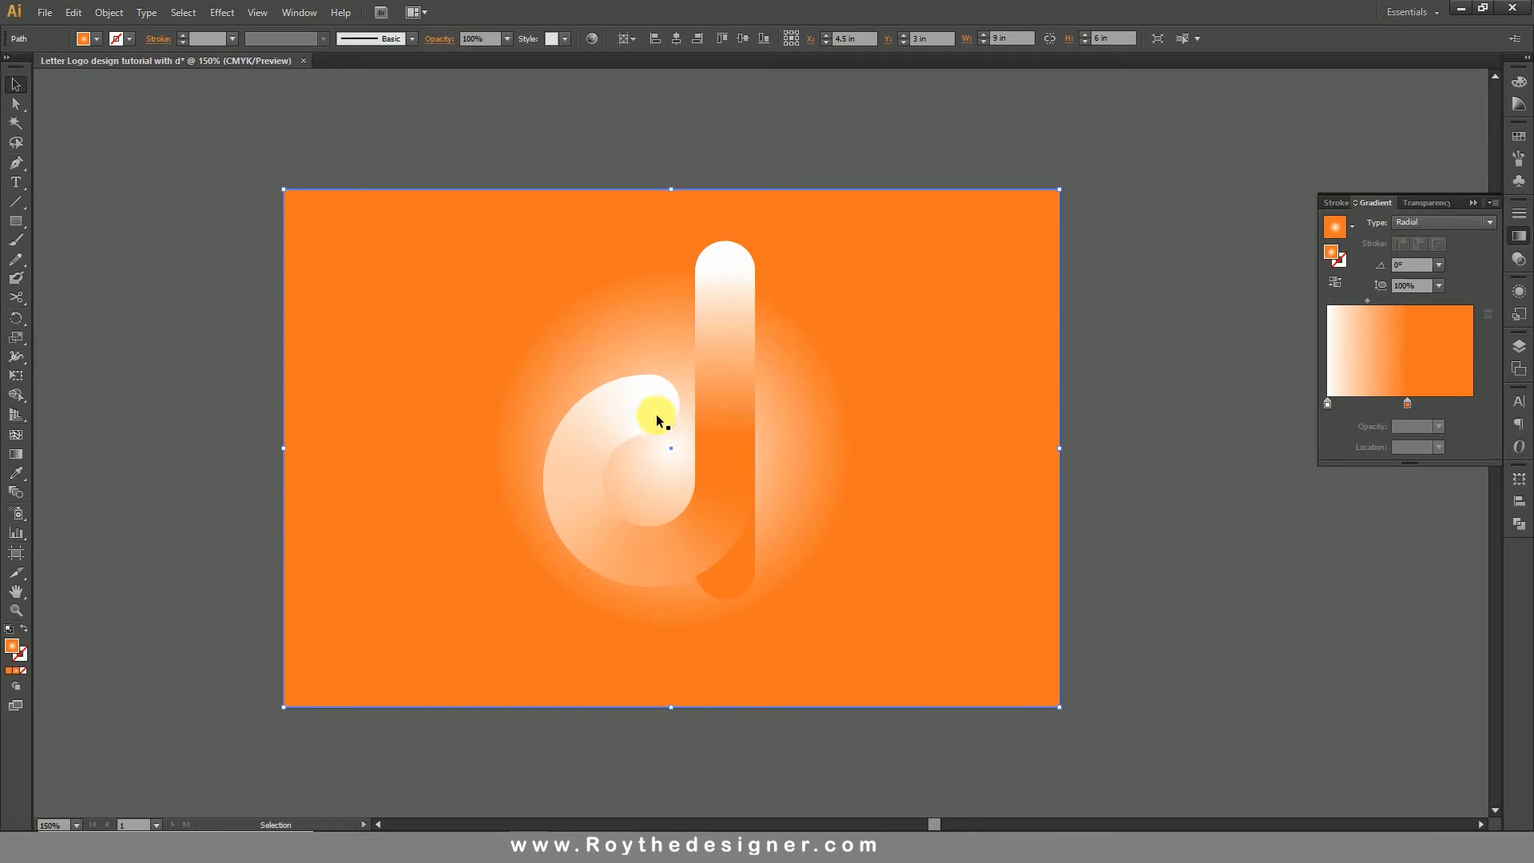
{"action": "left_click", "coordinate": [21, 454]}
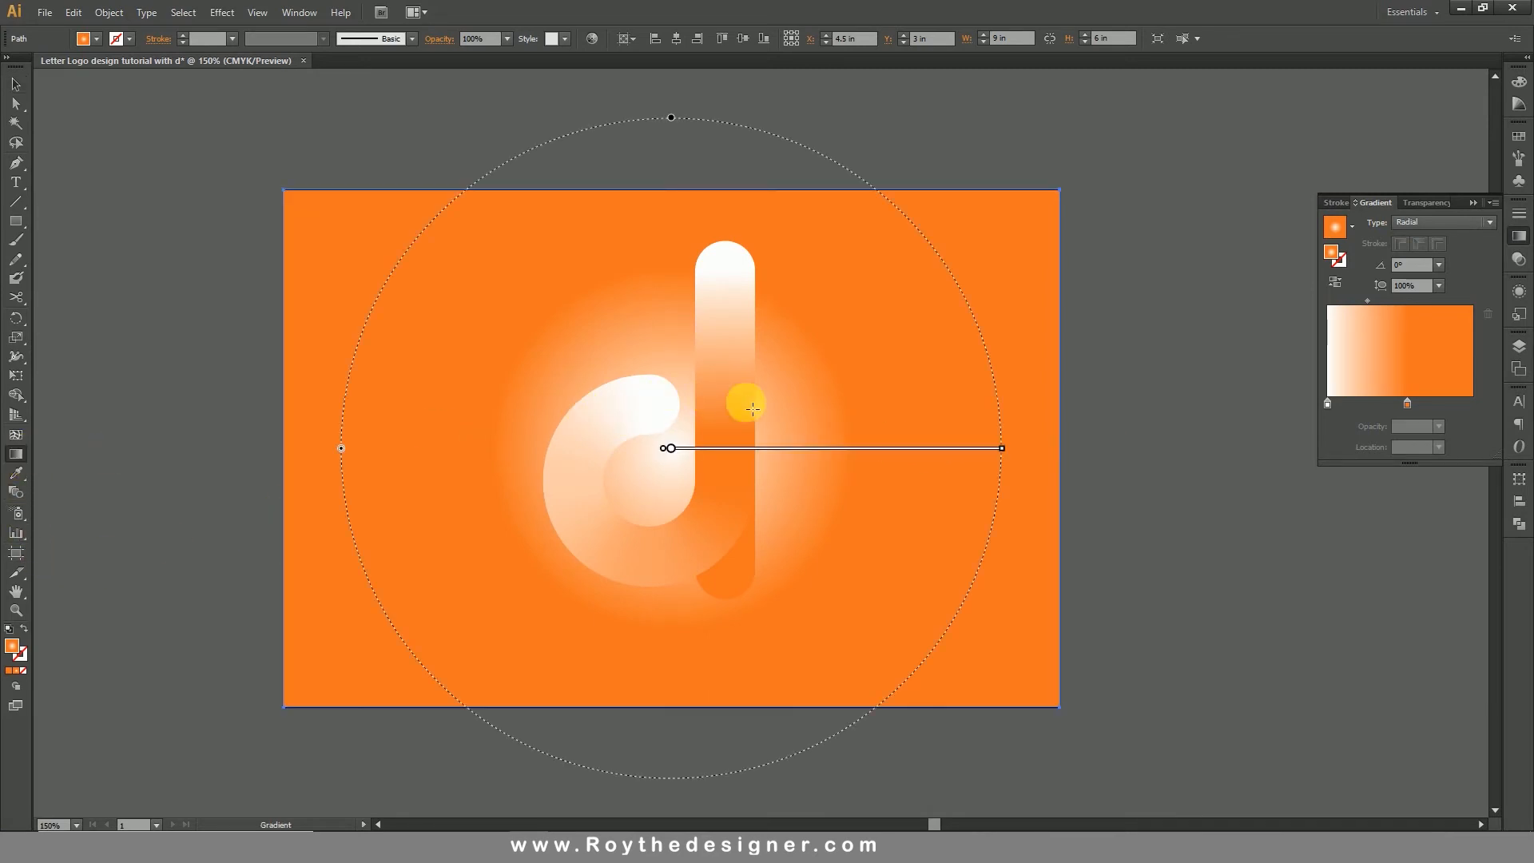
{"action": "left_click_drag", "start_coordinate": [1005, 448], "coordinate": [1266, 448]}
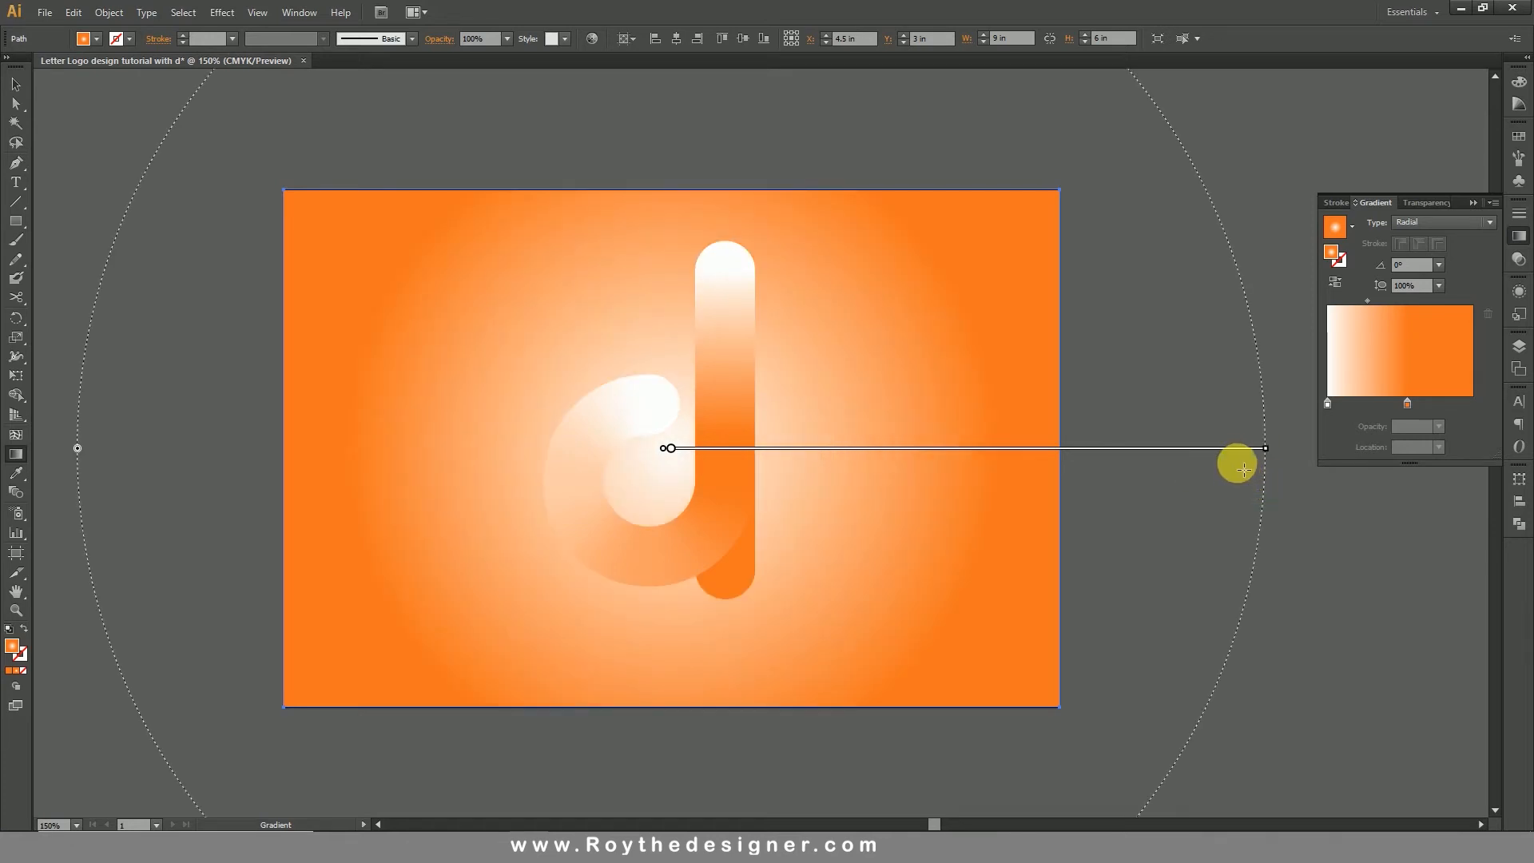
{"action": "left_click_drag", "start_coordinate": [1266, 447], "coordinate": [1319, 449]}
{"action": "left_click", "coordinate": [16, 85]}
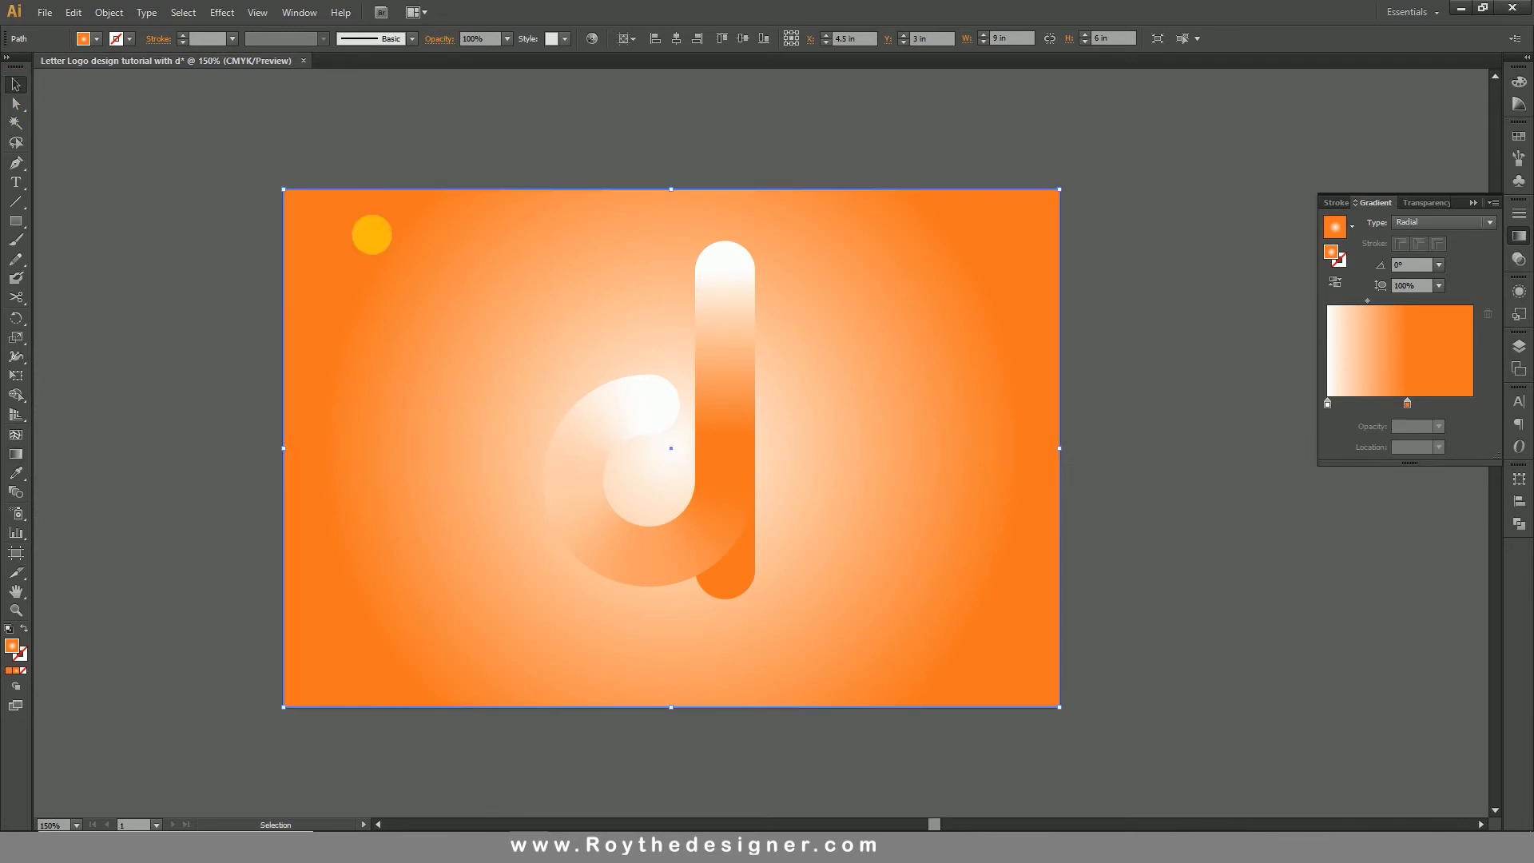
Shift the midpoint of the background's radial gradient slightly outward with the Gradient tool to widen the white glow
{"action": "key", "text": "ctrl+0"}
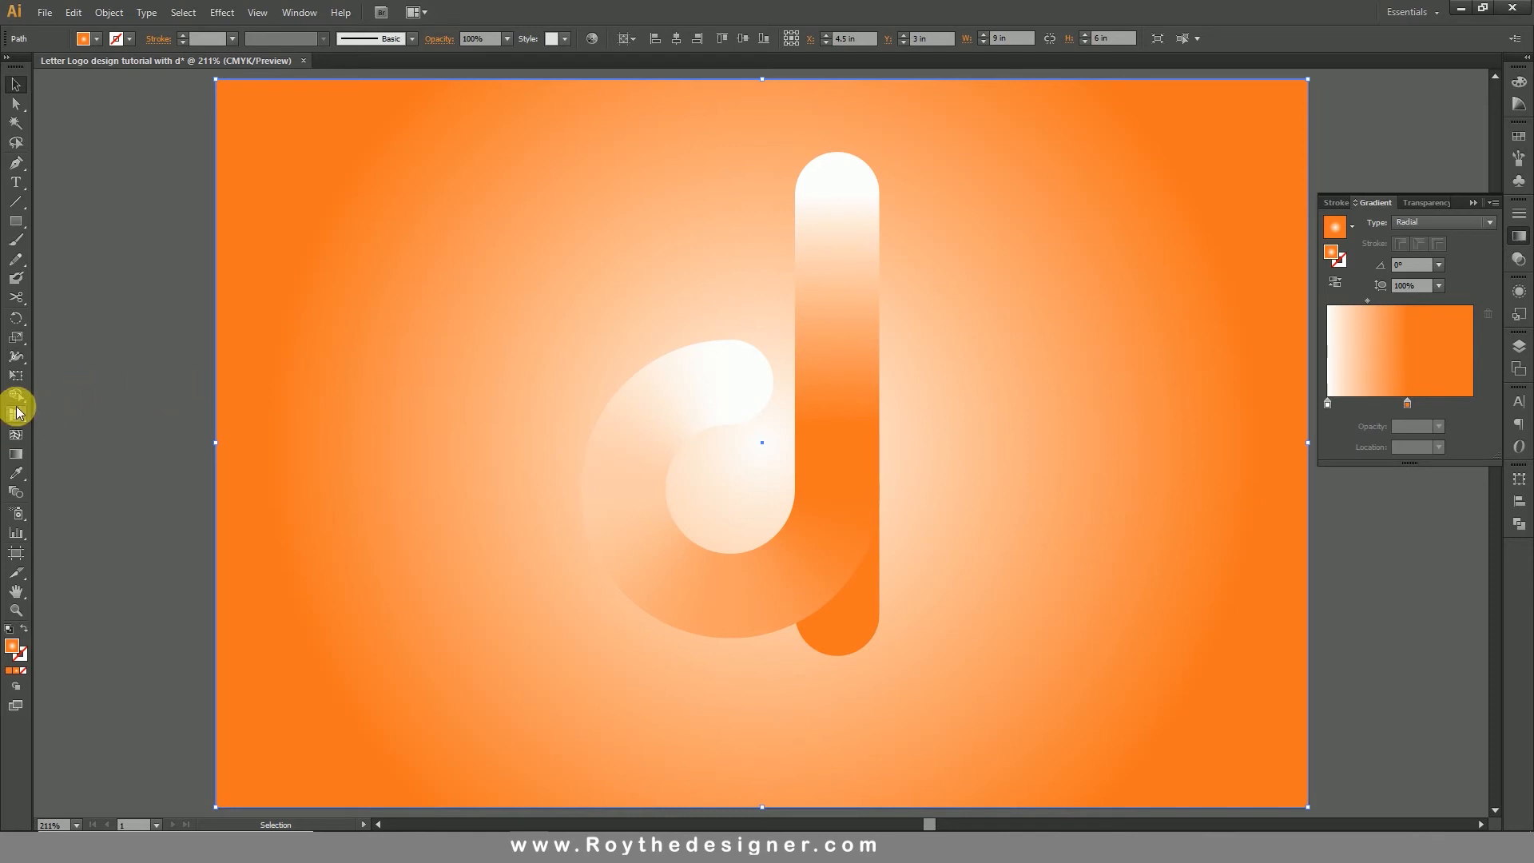
{"action": "left_click", "coordinate": [16, 454]}
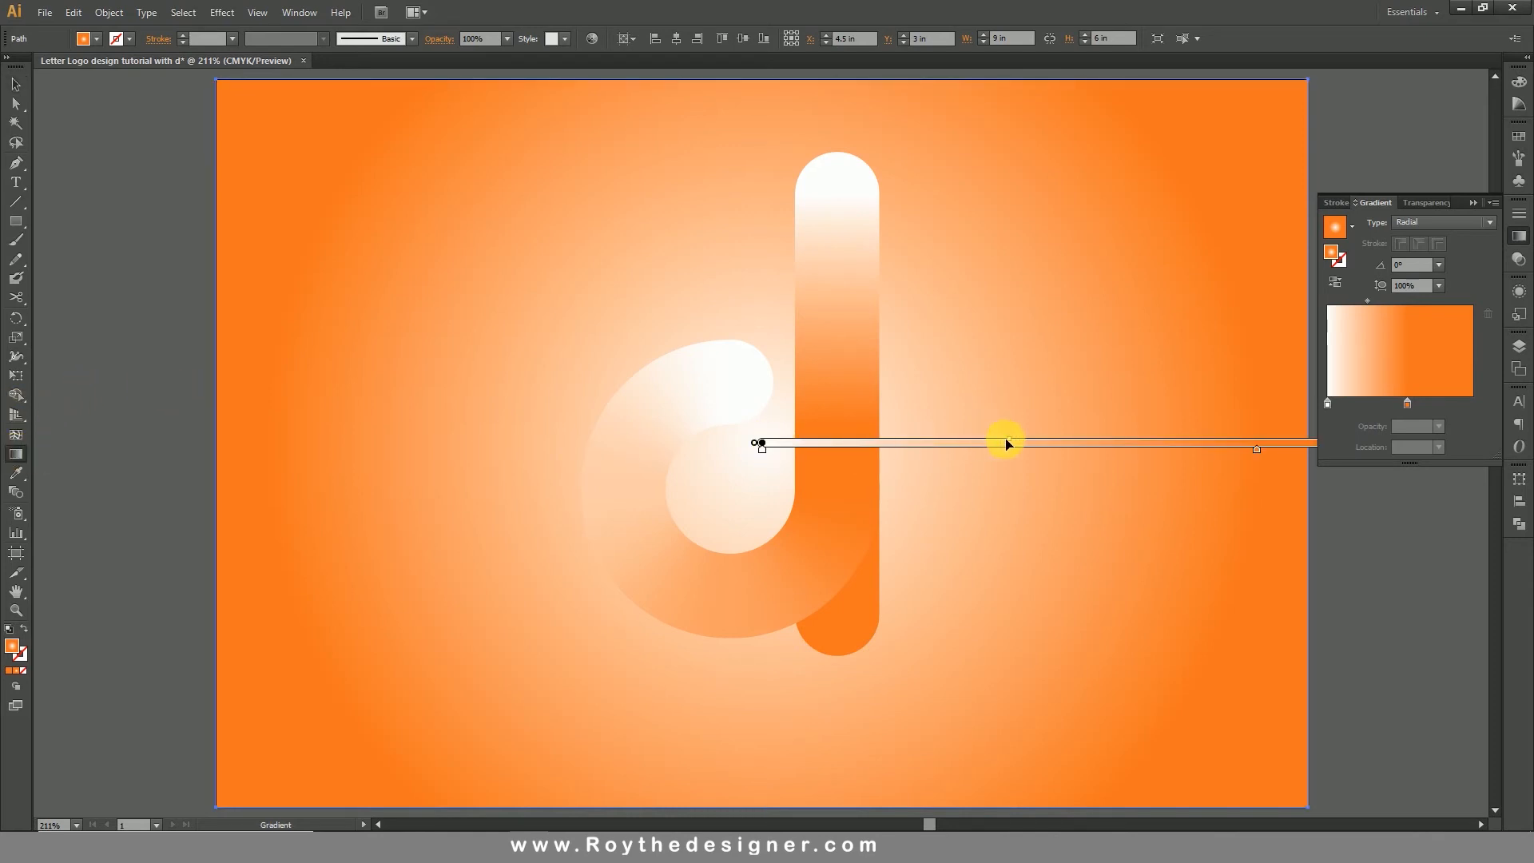
{"action": "mouse_move", "coordinate": [1011, 440]}
{"action": "left_mouse_down"}
{"action": "mouse_move", "coordinate": [1089, 439]}
{"action": "mouse_move", "coordinate": [1065, 438]}
{"action": "left_mouse_up"}
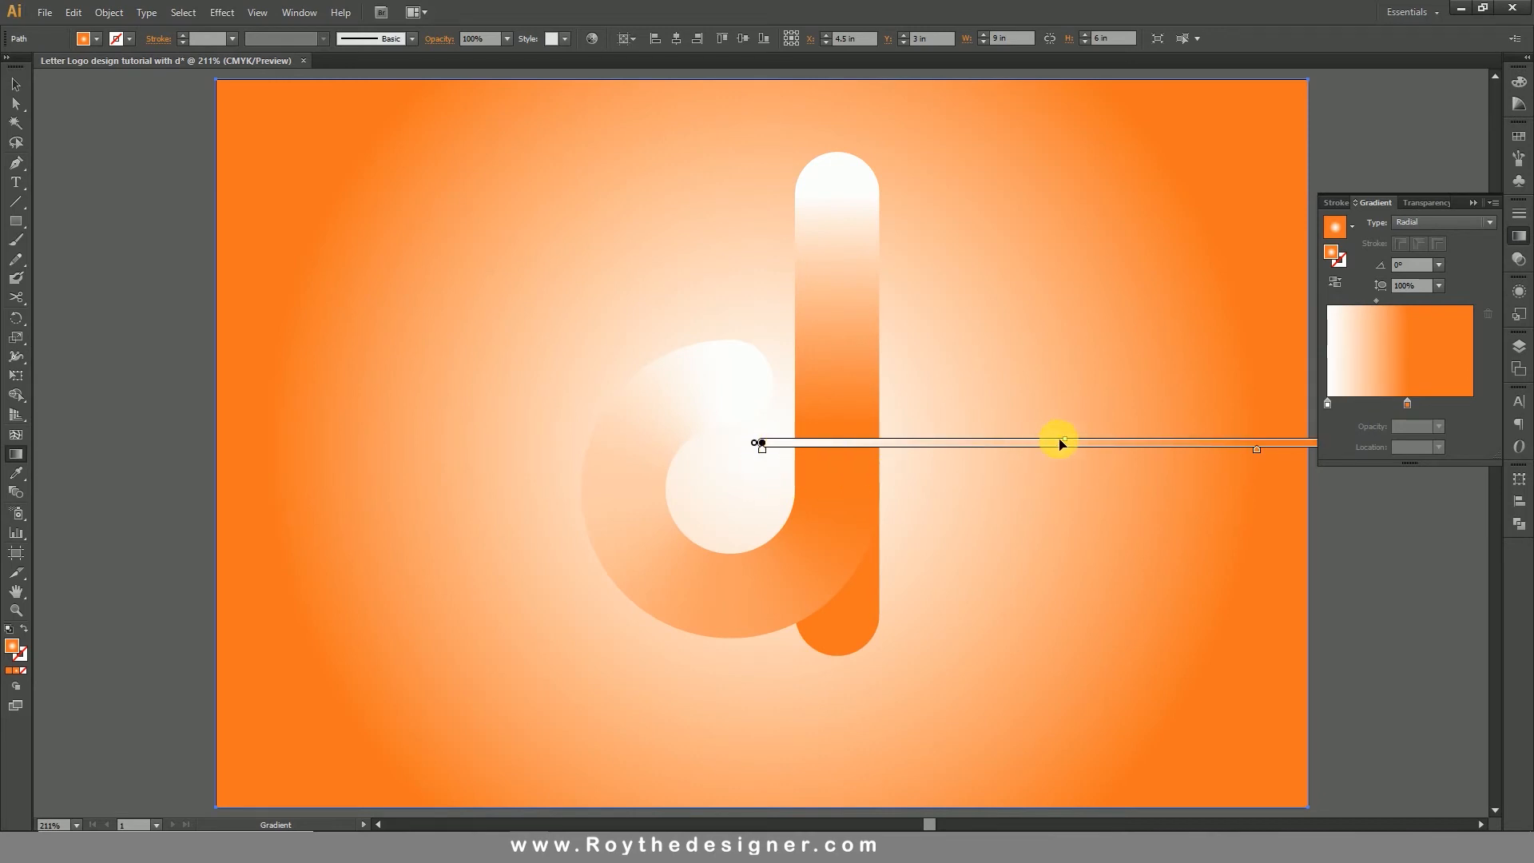
{"action": "left_click_drag", "start_coordinate": [1072, 443], "coordinate": [1037, 442]}
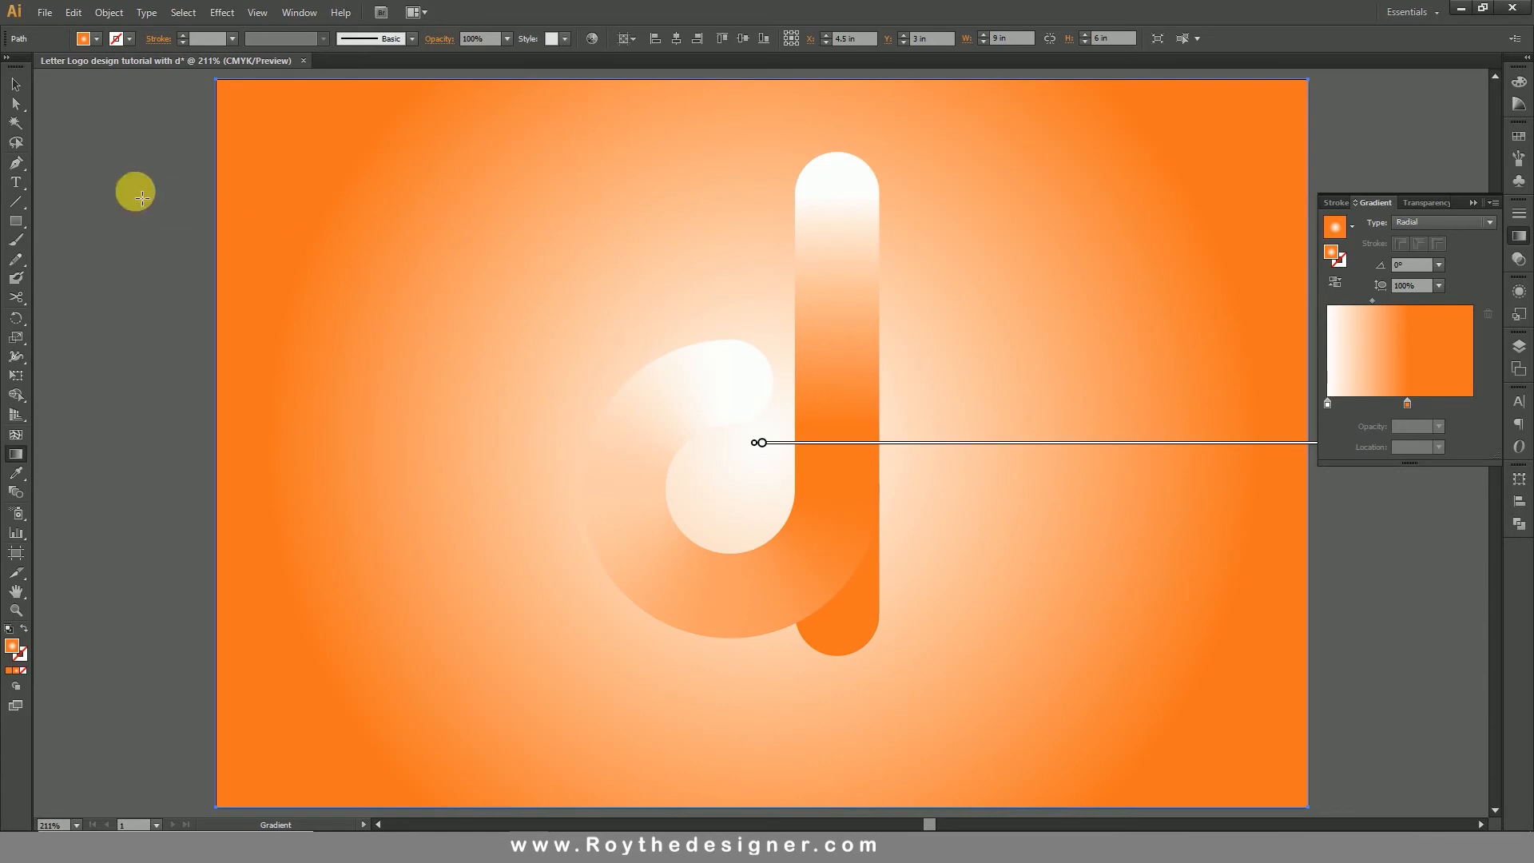
{"action": "left_click", "coordinate": [17, 88]}
Lock the background rectangle and check with selection marquees that it no longer gets selected
{"action": "left_click", "coordinate": [646, 413]}
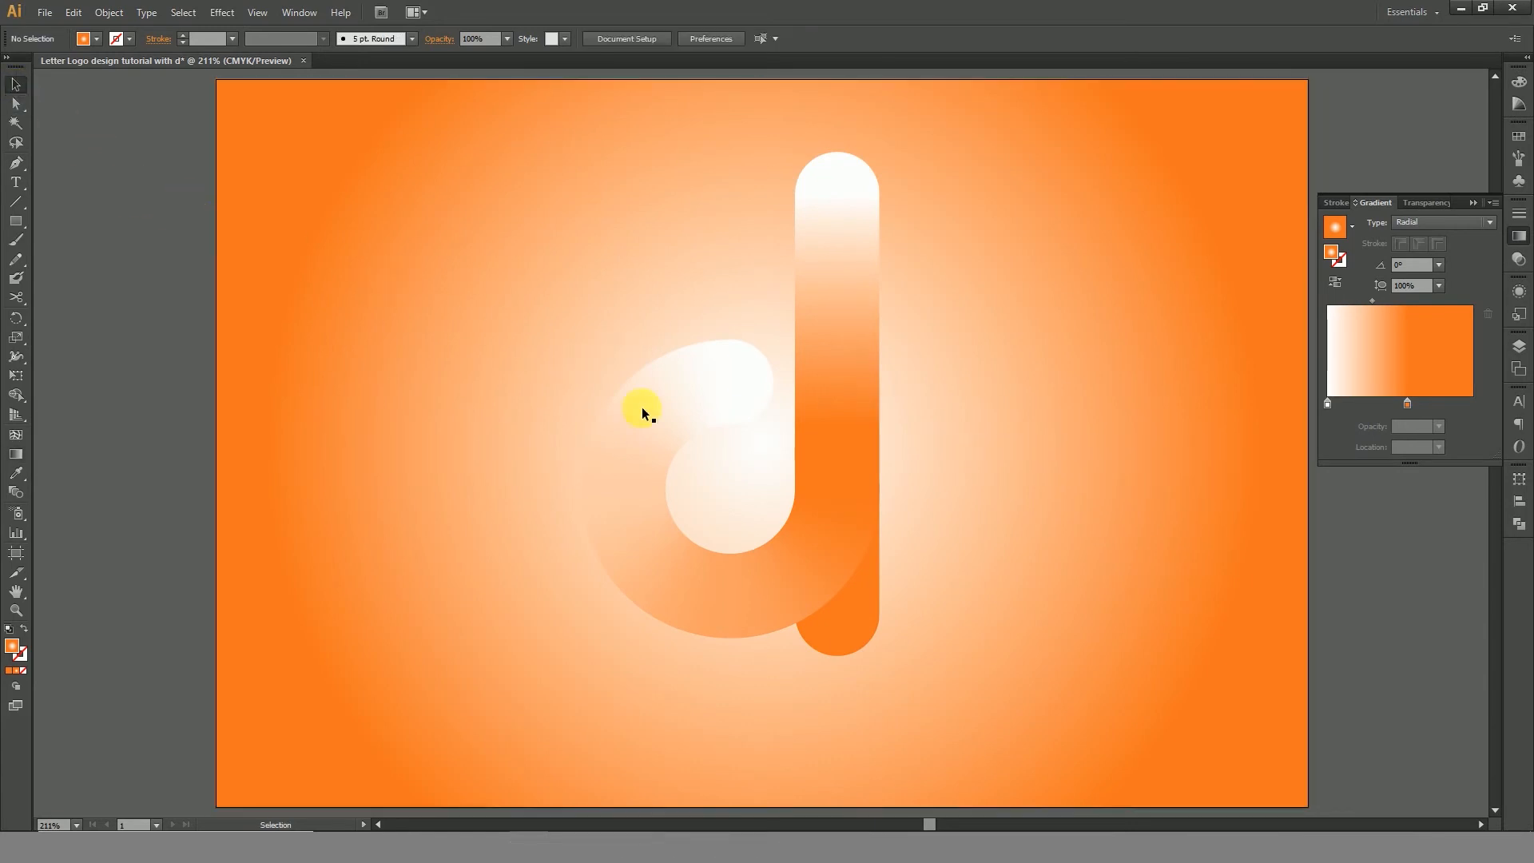
{"action": "left_click", "coordinate": [965, 565]}
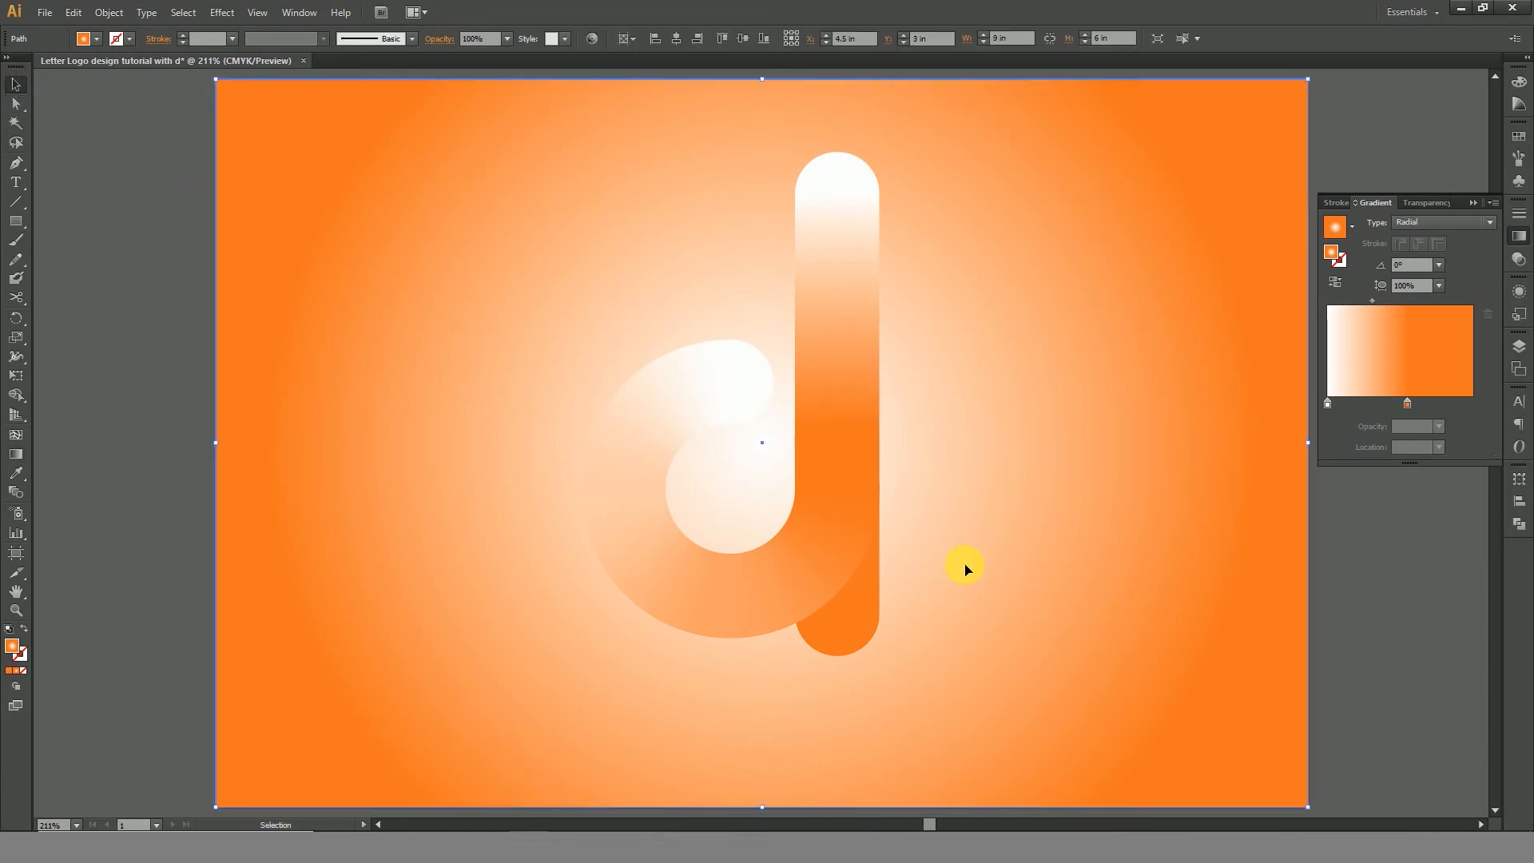
{"action": "left_click", "coordinate": [103, 17]}
{"action": "mouse_move", "coordinate": [134, 148]}
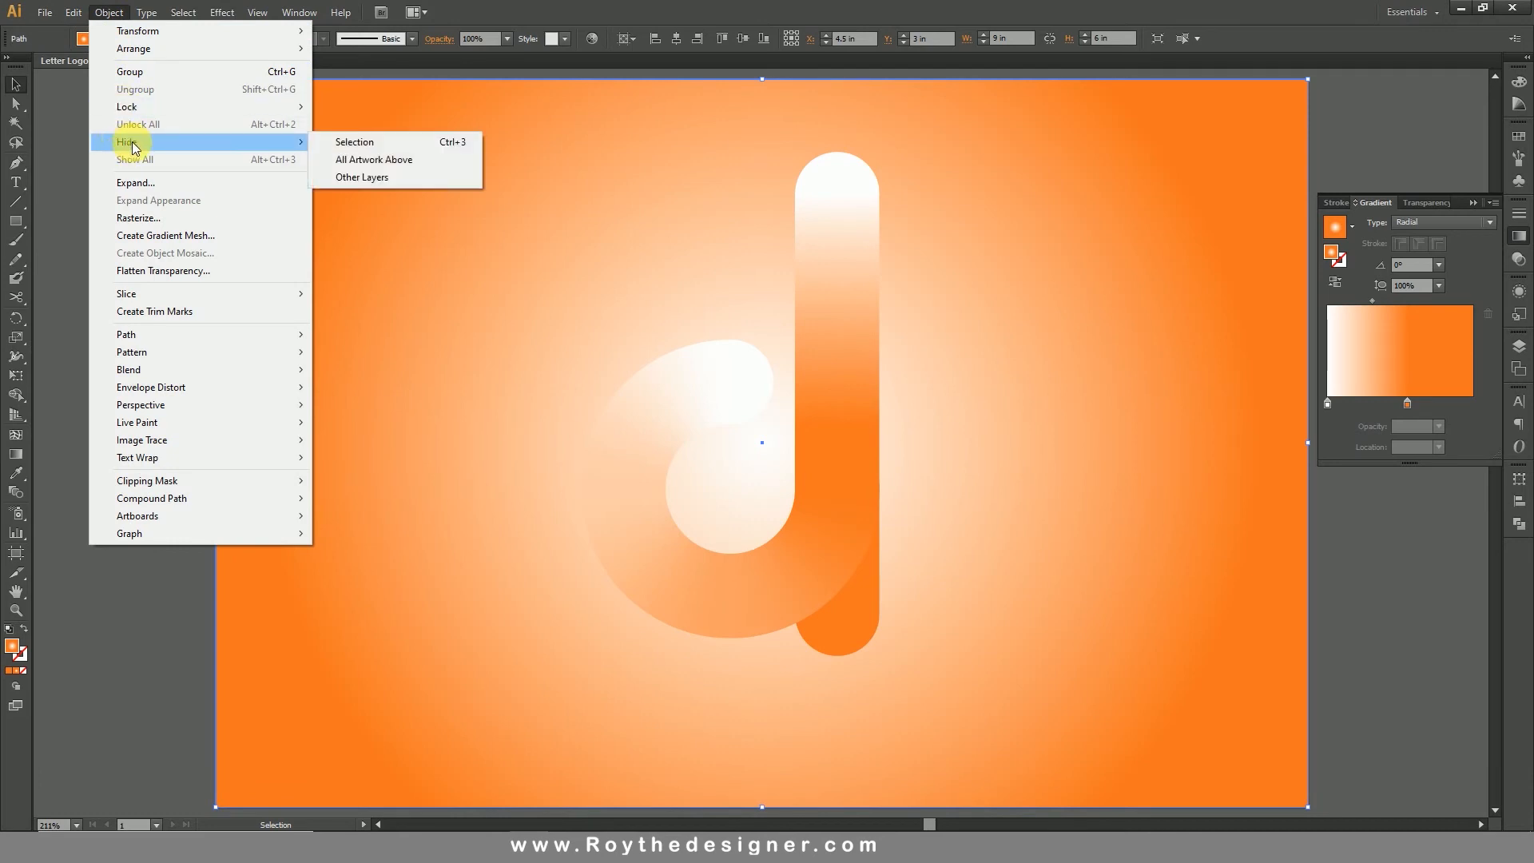
{"action": "left_click", "coordinate": [360, 141]}
{"action": "left_click_drag", "start_coordinate": [570, 217], "coordinate": [680, 313]}
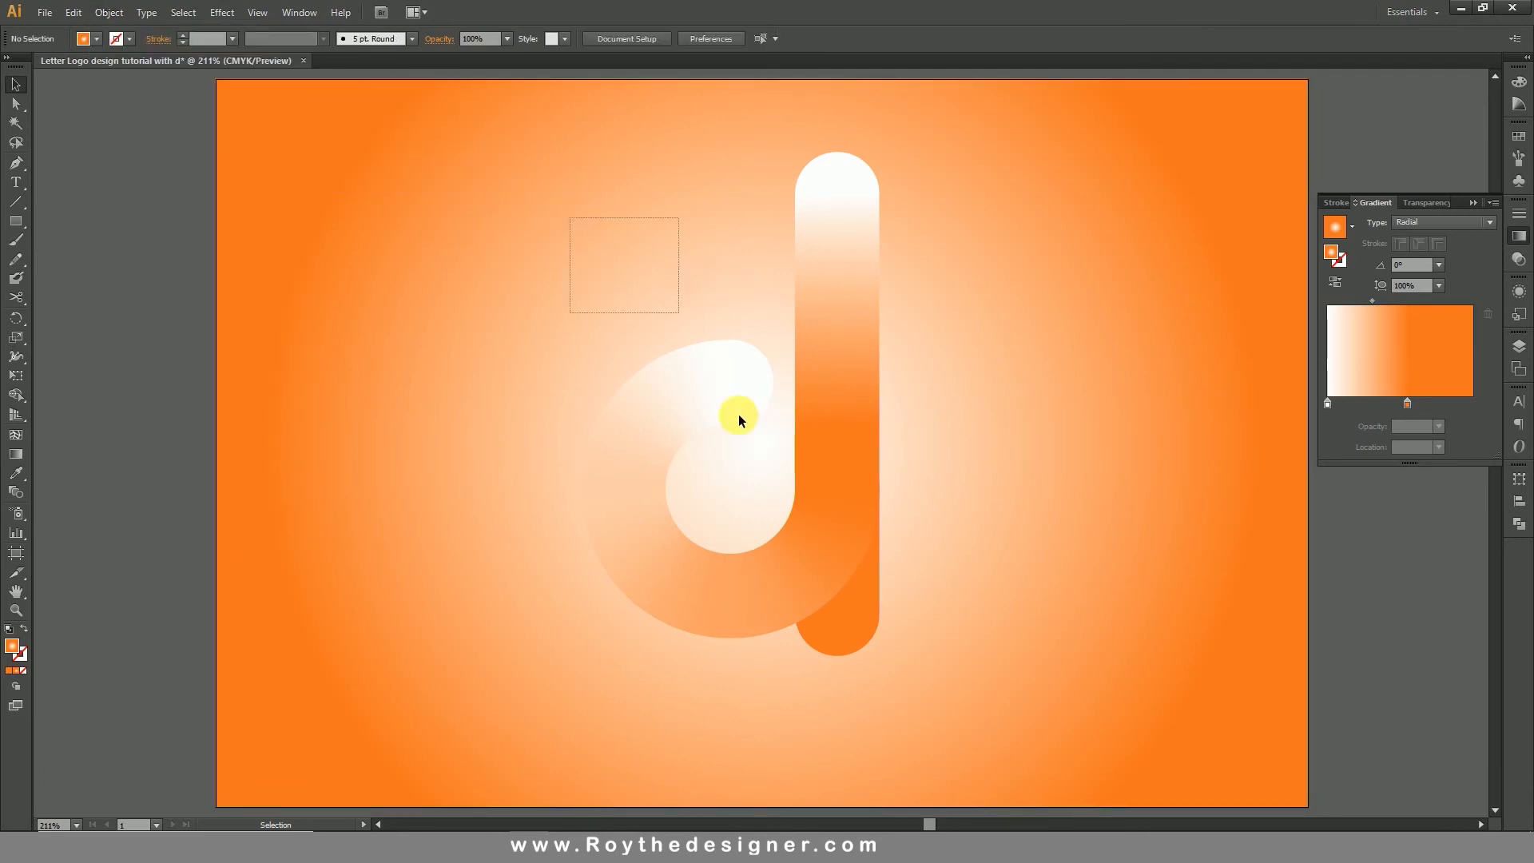
{"action": "left_click_drag", "start_coordinate": [739, 414], "coordinate": [988, 671]}
{"action": "left_click", "coordinate": [977, 653]}
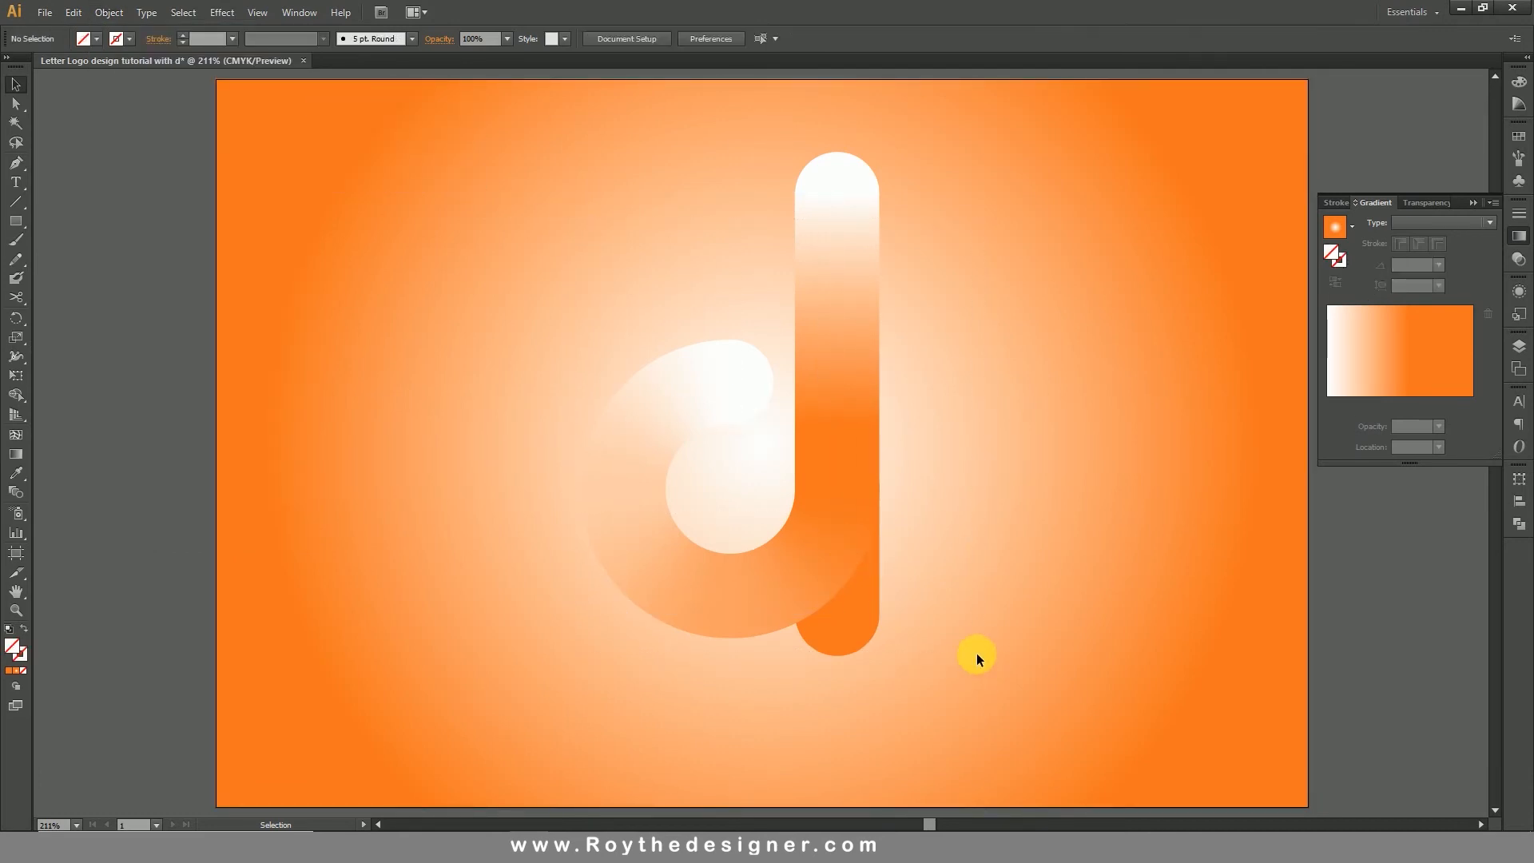
Nudge the open arc upward along the stem in small increments and deselect it
{"action": "left_click", "coordinate": [802, 549]}
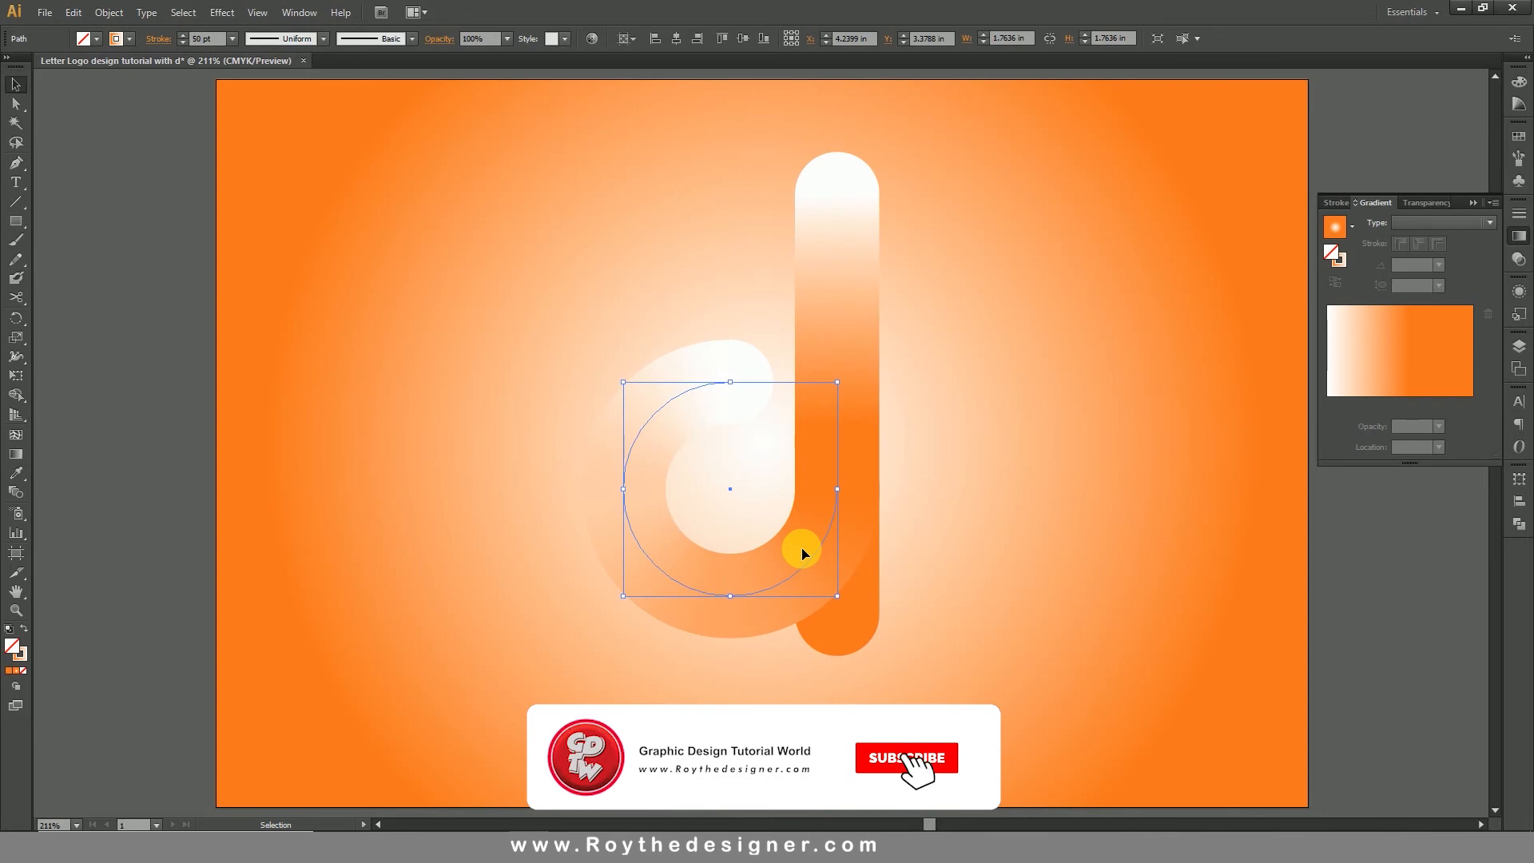
{"action": "key", "text": "Up"}
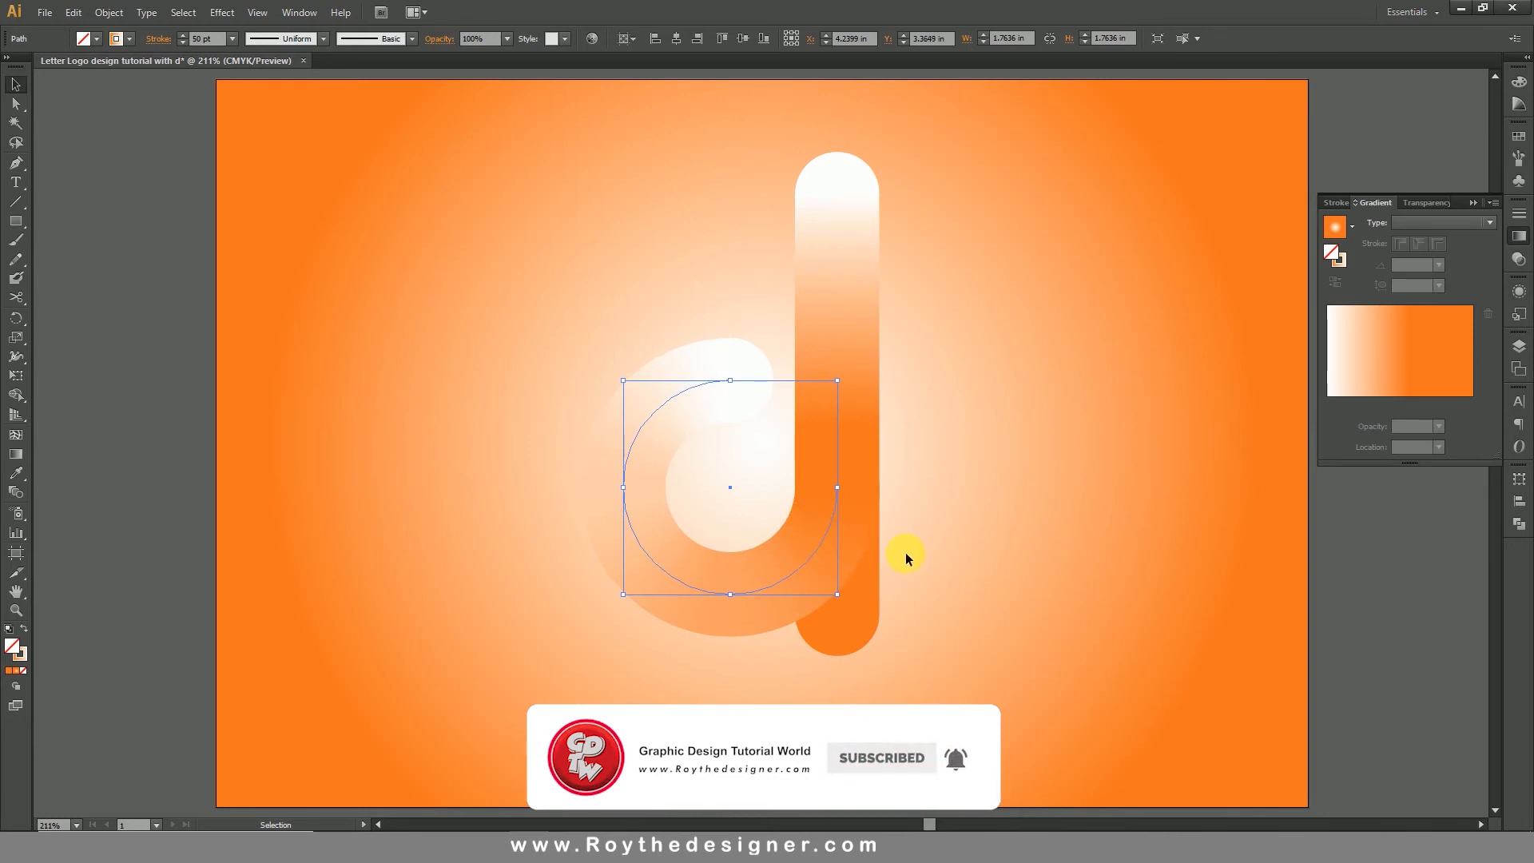
{"action": "key", "text": "Up"}
{"action": "key", "text": "Up"}
{"action": "key", "text": "Up"}
{"action": "key", "text": "Up"}
{"action": "key", "text": "Up"}
{"action": "left_click", "coordinate": [959, 491]}
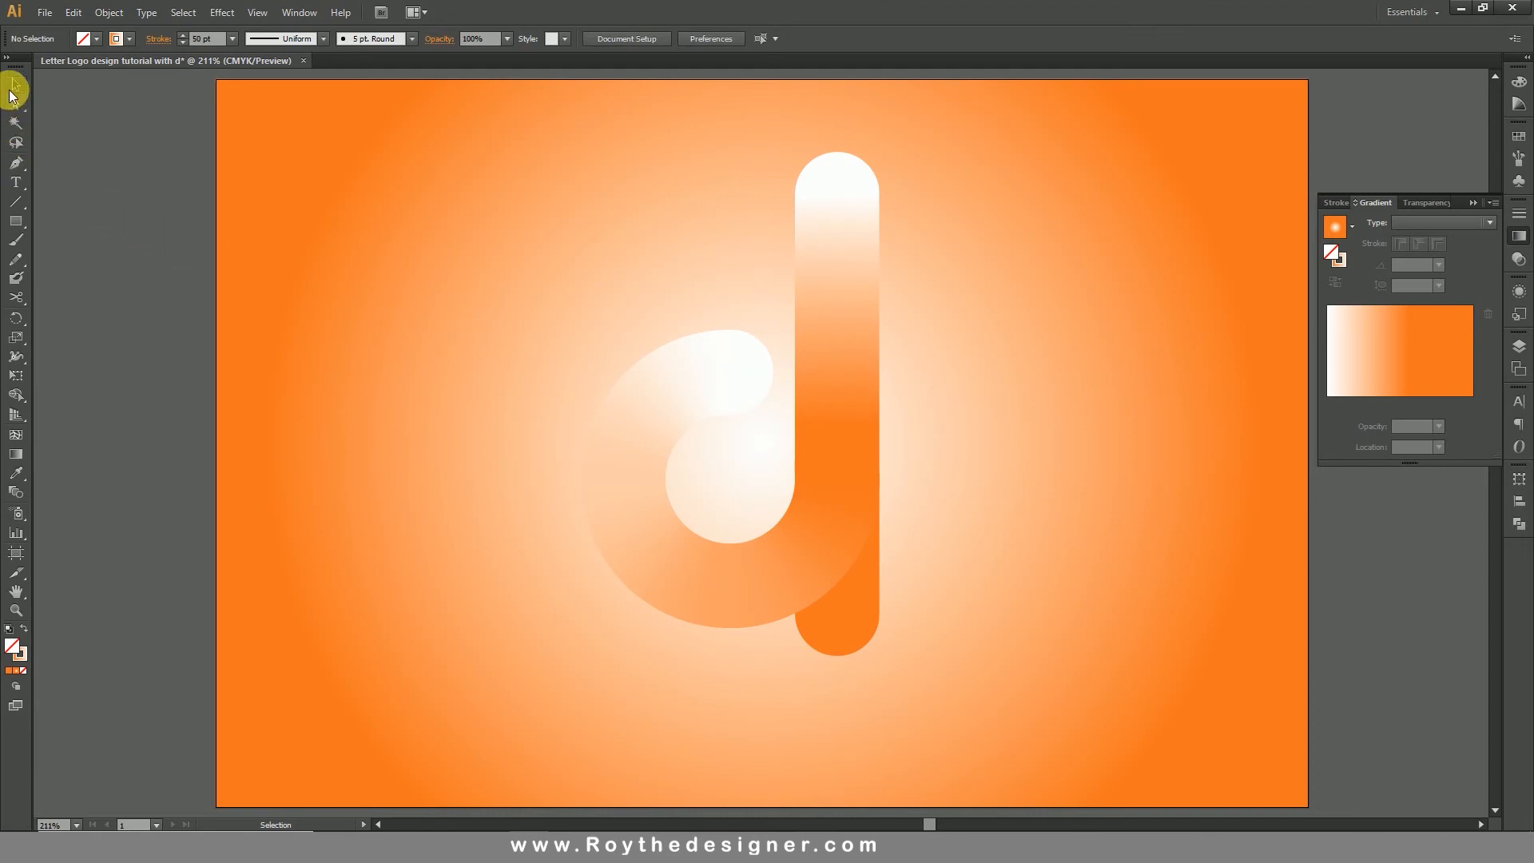
Unlock all objects and select only the background rectangle
{"action": "left_click", "coordinate": [844, 561]}
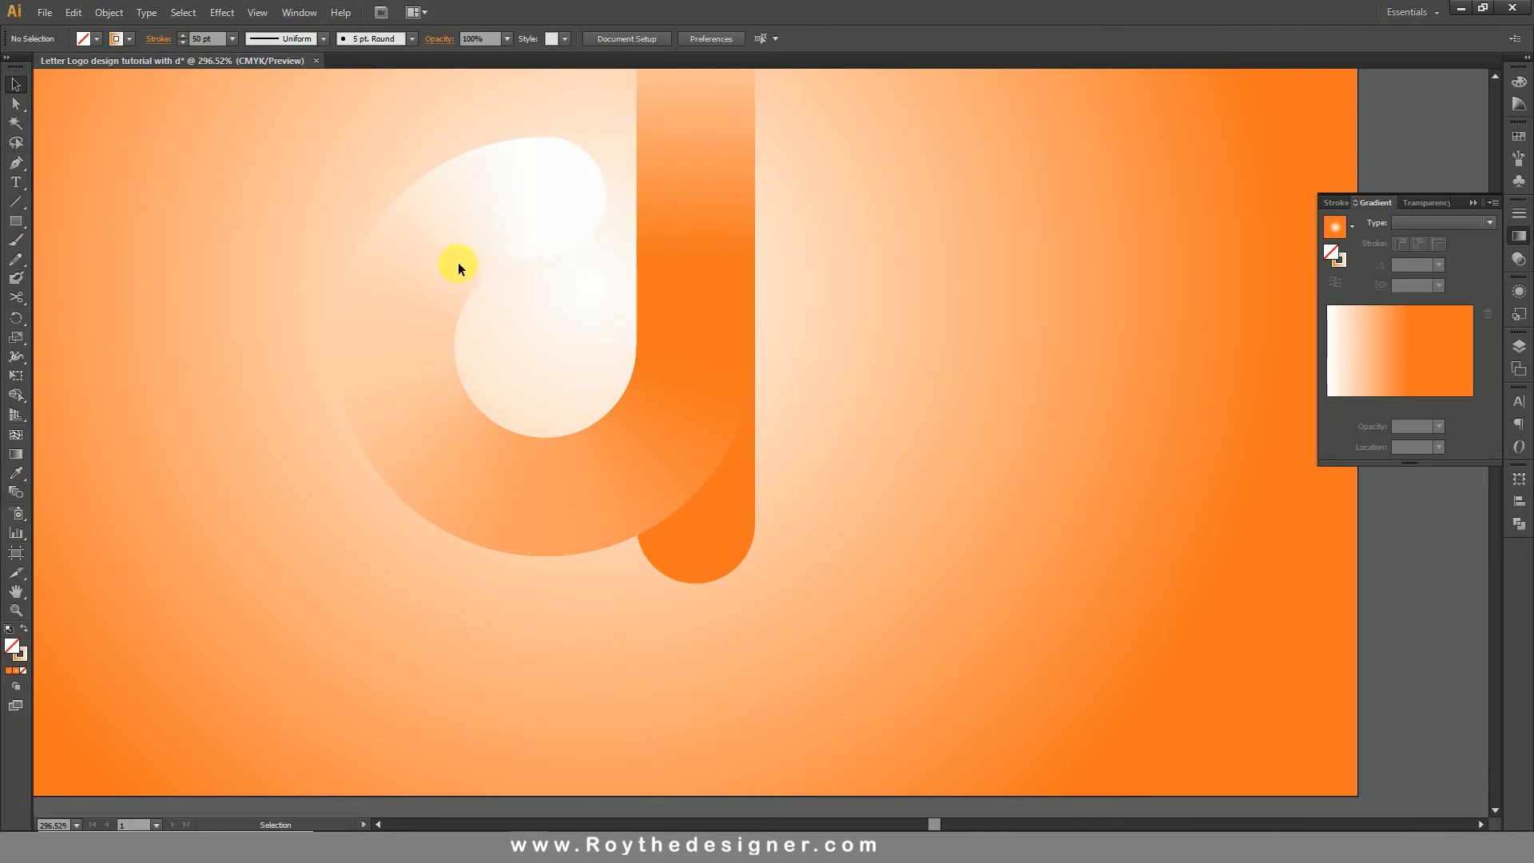
{"action": "left_click", "coordinate": [110, 12]}
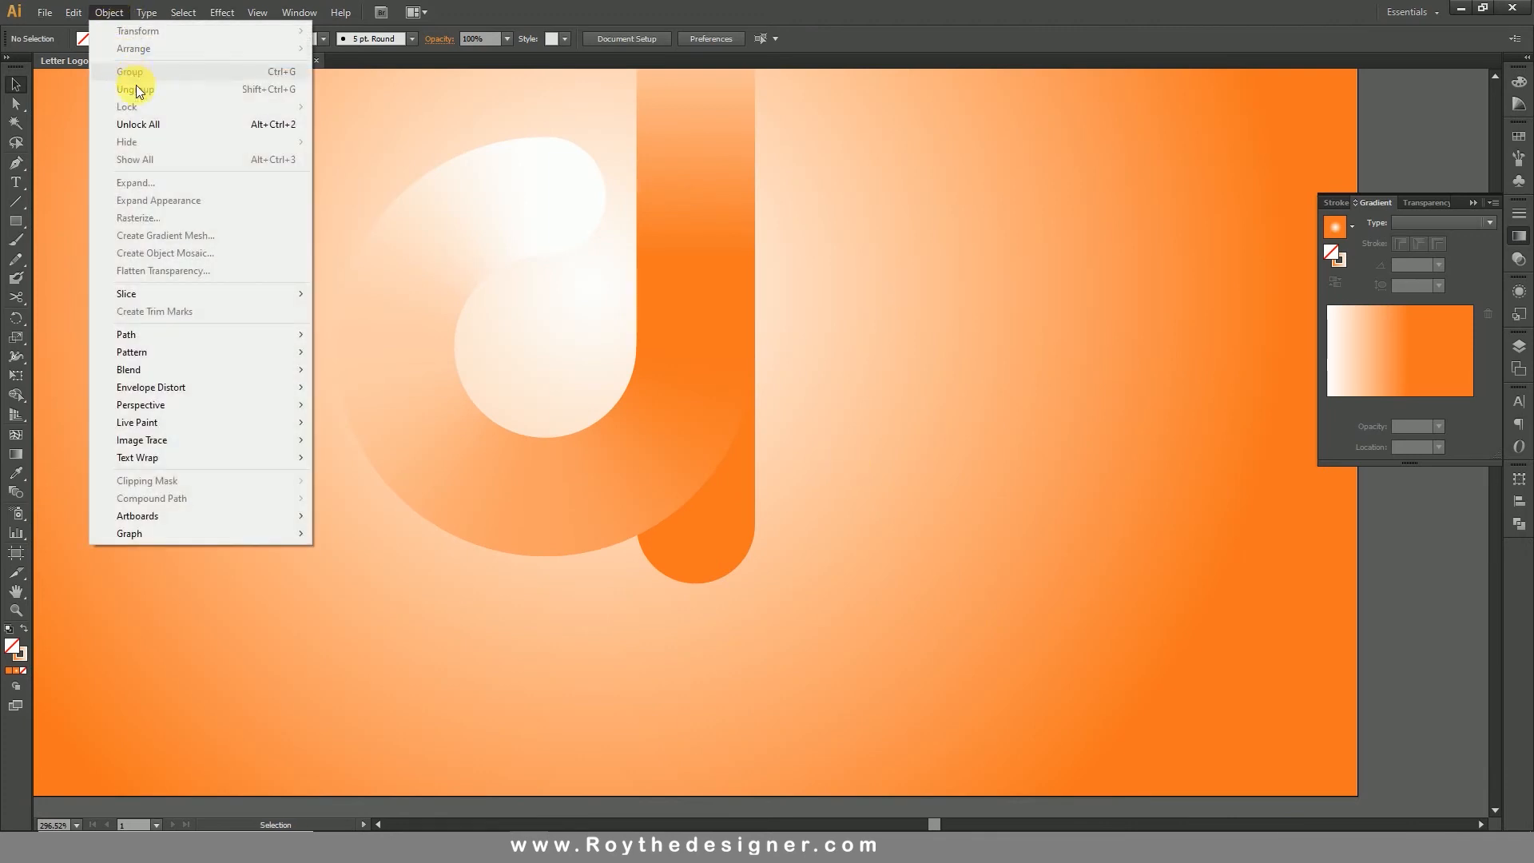
{"action": "left_click", "coordinate": [151, 123]}
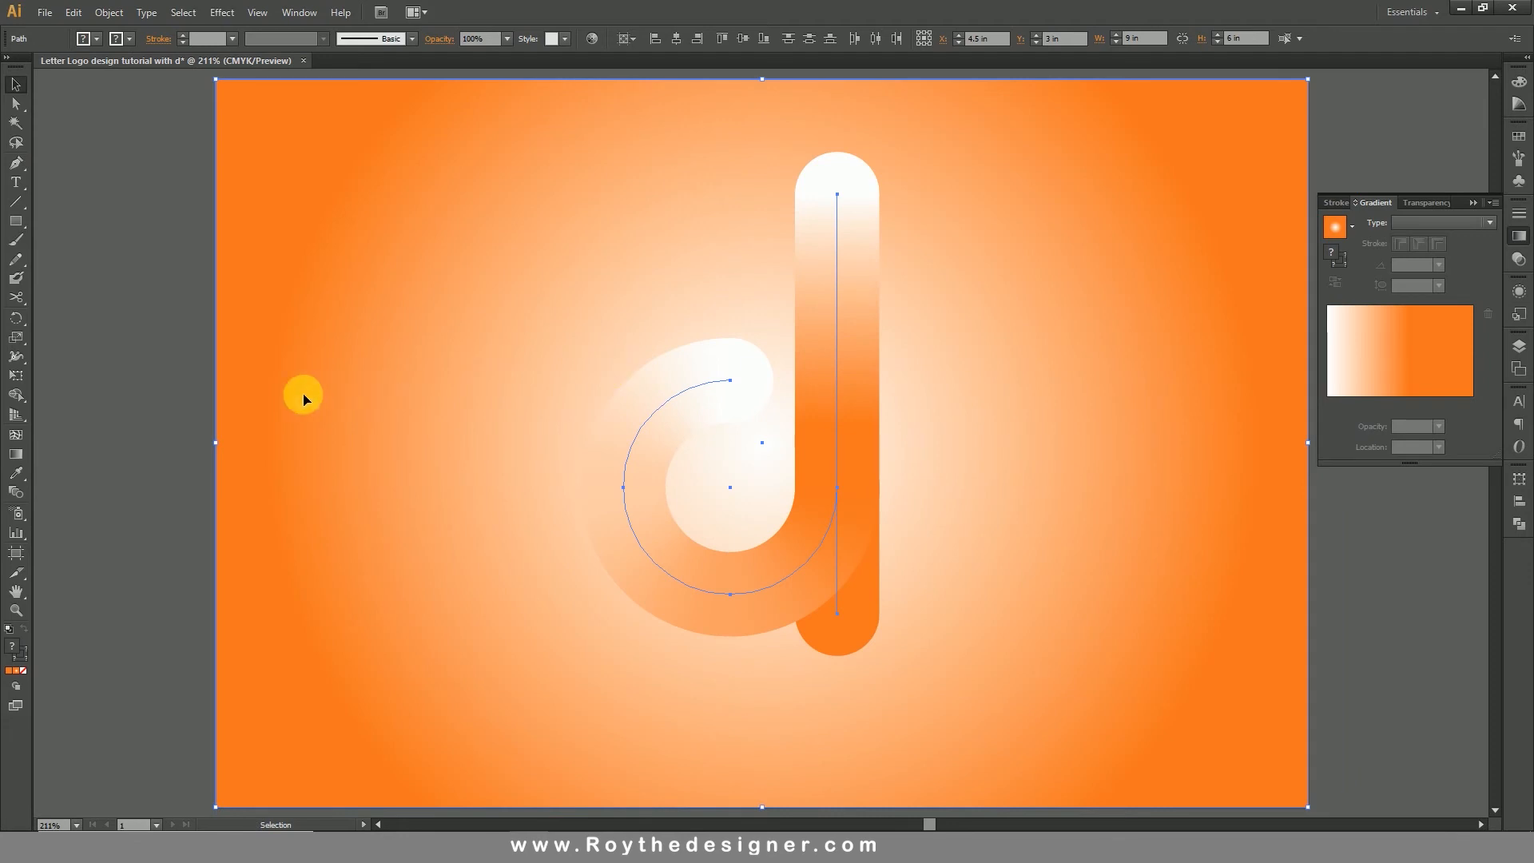
{"action": "left_click_drag", "start_coordinate": [160, 384], "coordinate": [314, 498]}
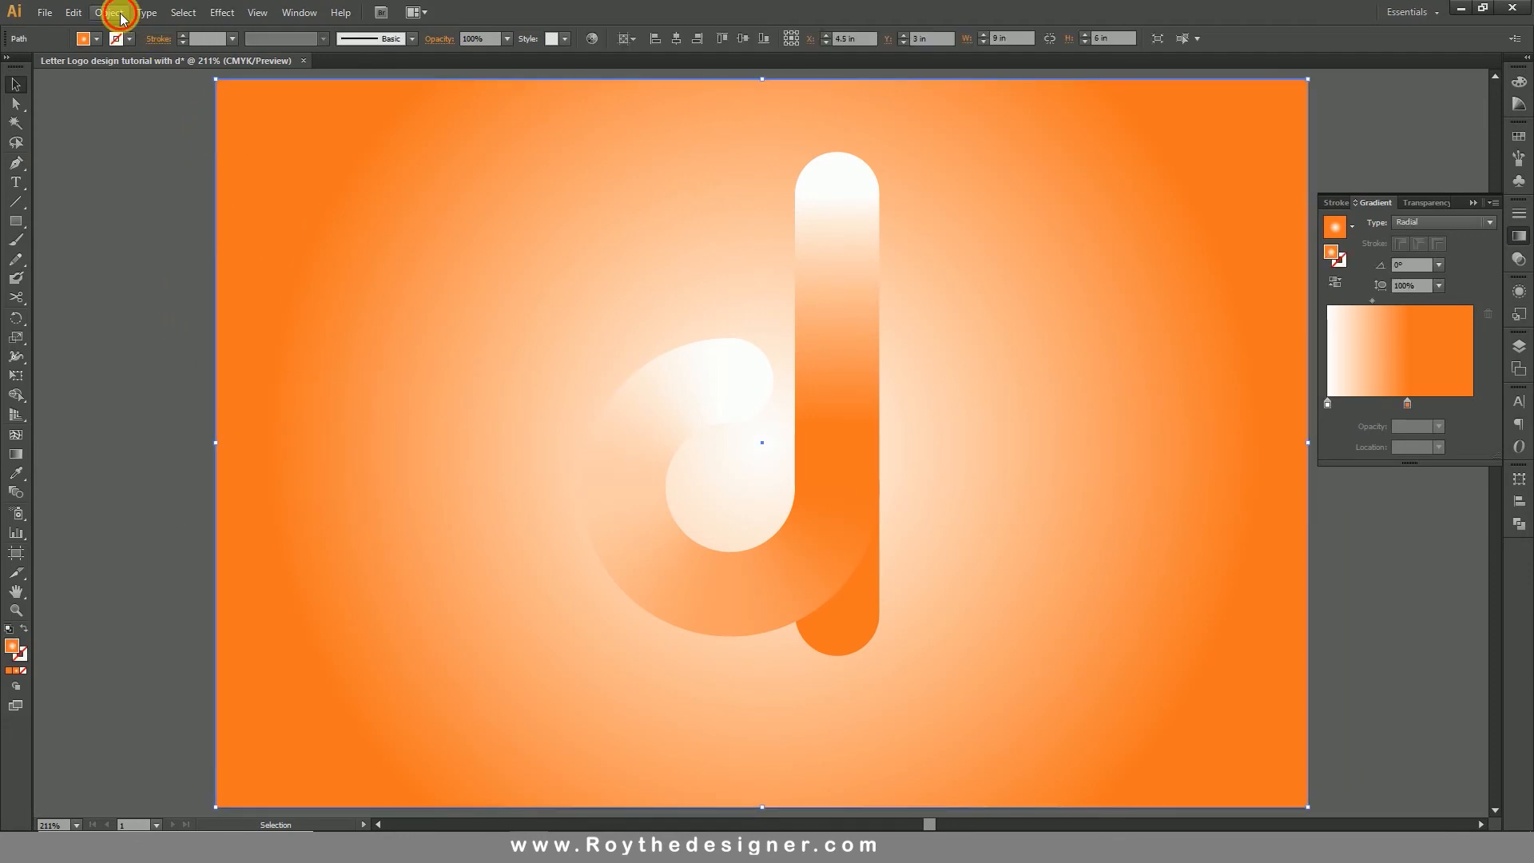
Lock the selected background rectangle
{"action": "left_click", "coordinate": [111, 12]}
{"action": "mouse_move", "coordinate": [132, 110]}
{"action": "left_click", "coordinate": [346, 106]}
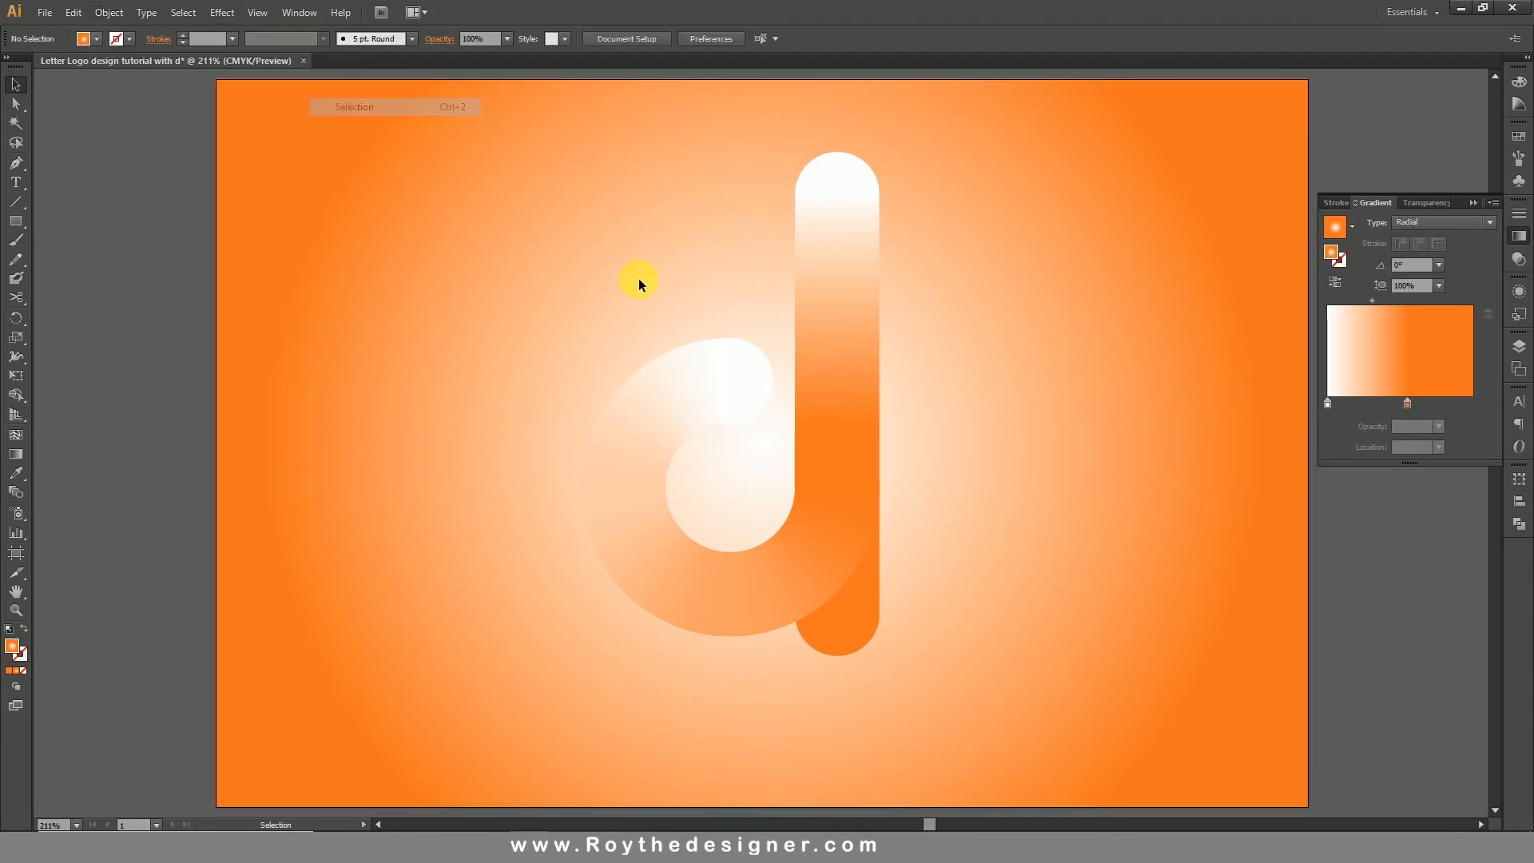
Duplicate the open arc in place behind the original and nudge the copy slightly downward
{"action": "left_click", "coordinate": [769, 568]}
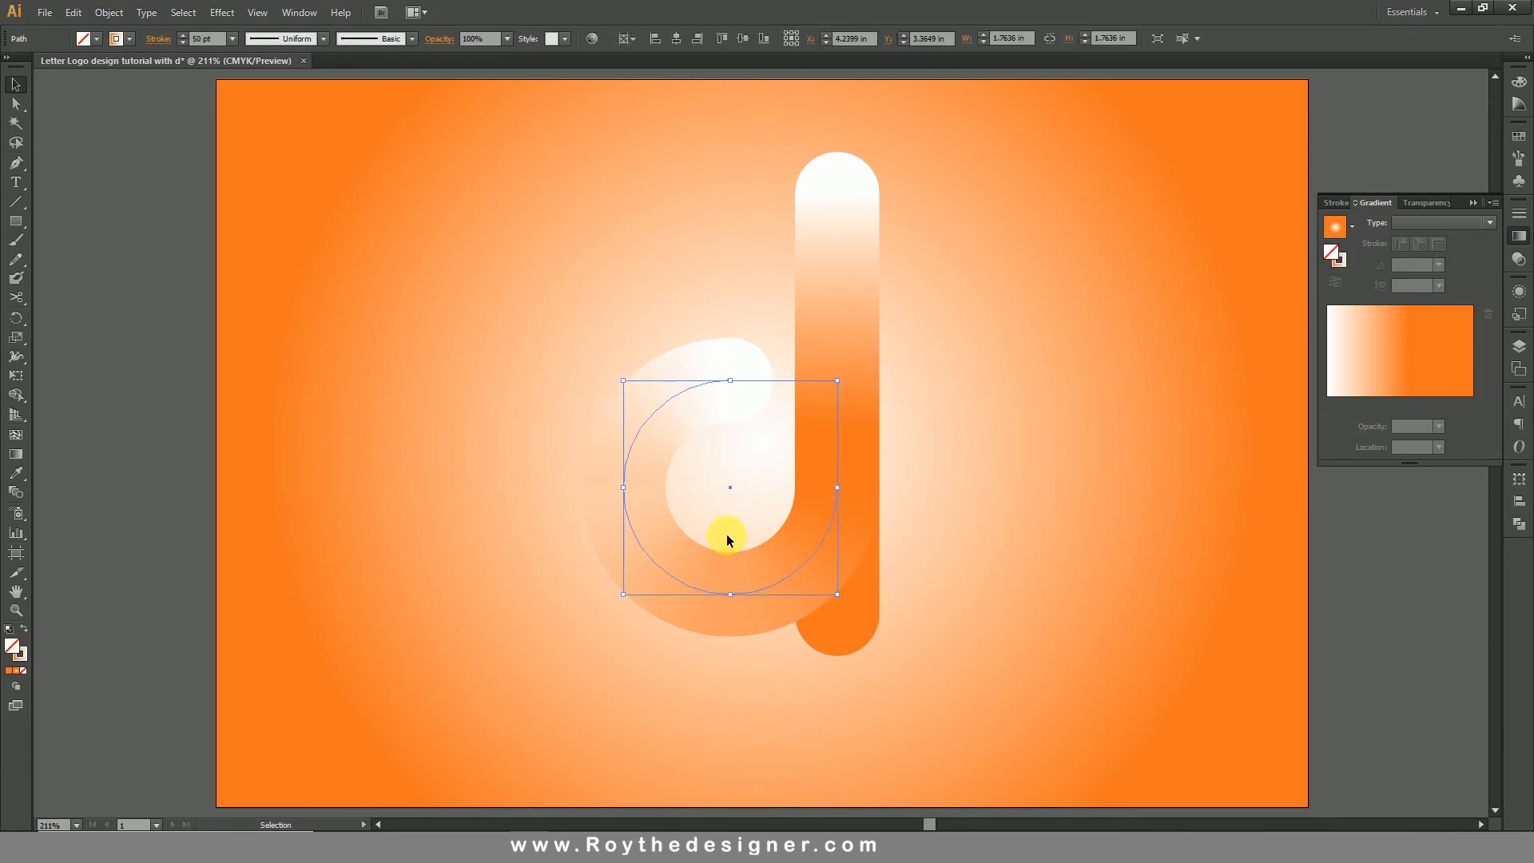
{"action": "left_click", "coordinate": [222, 12]}
{"action": "mouse_move", "coordinate": [107, 10]}
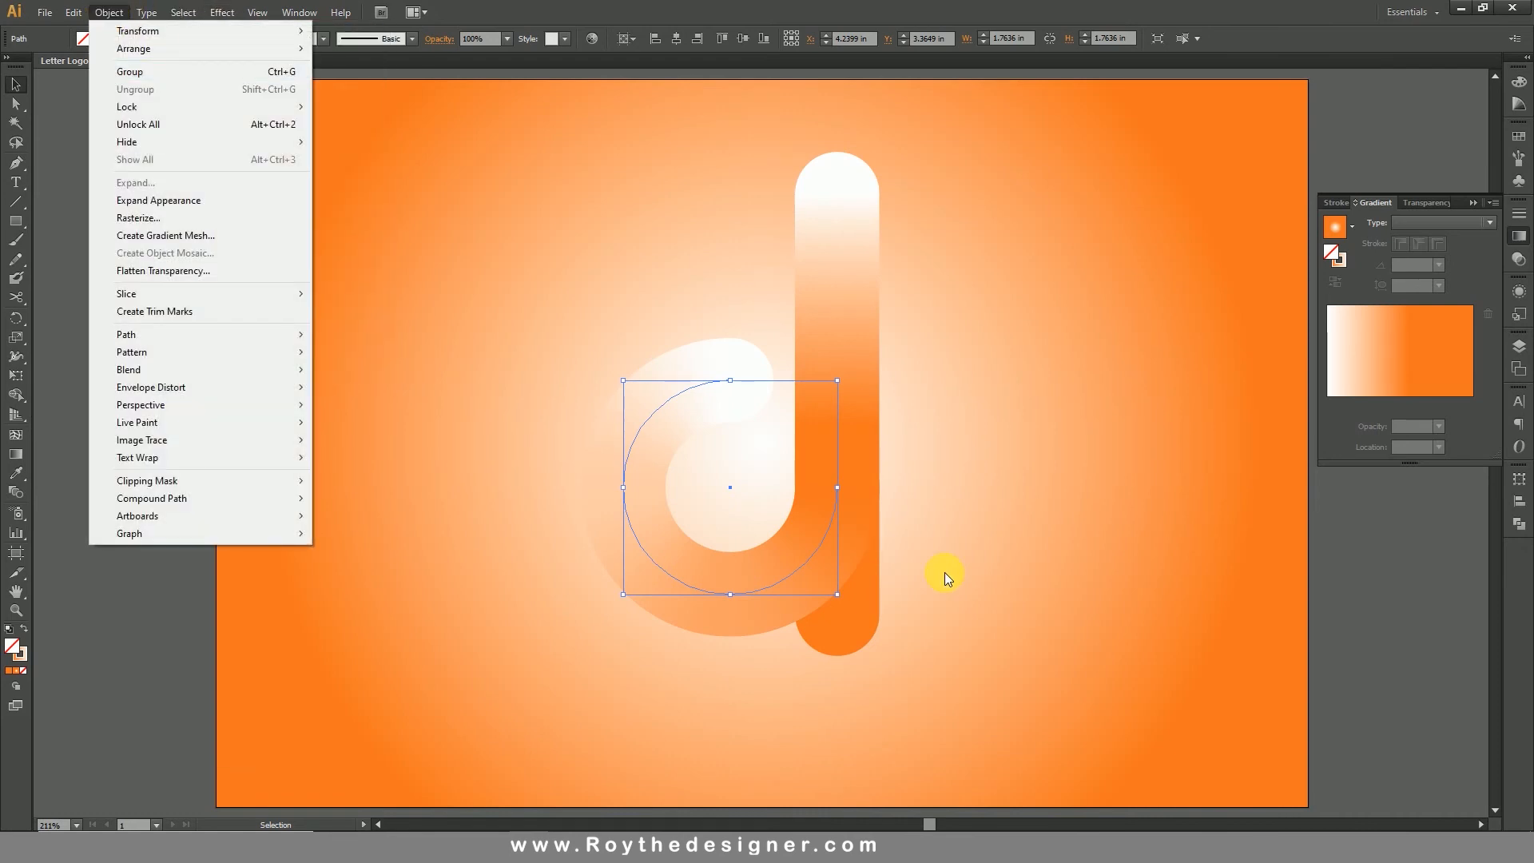
{"action": "left_click", "coordinate": [945, 572]}
{"action": "left_click", "coordinate": [765, 580]}
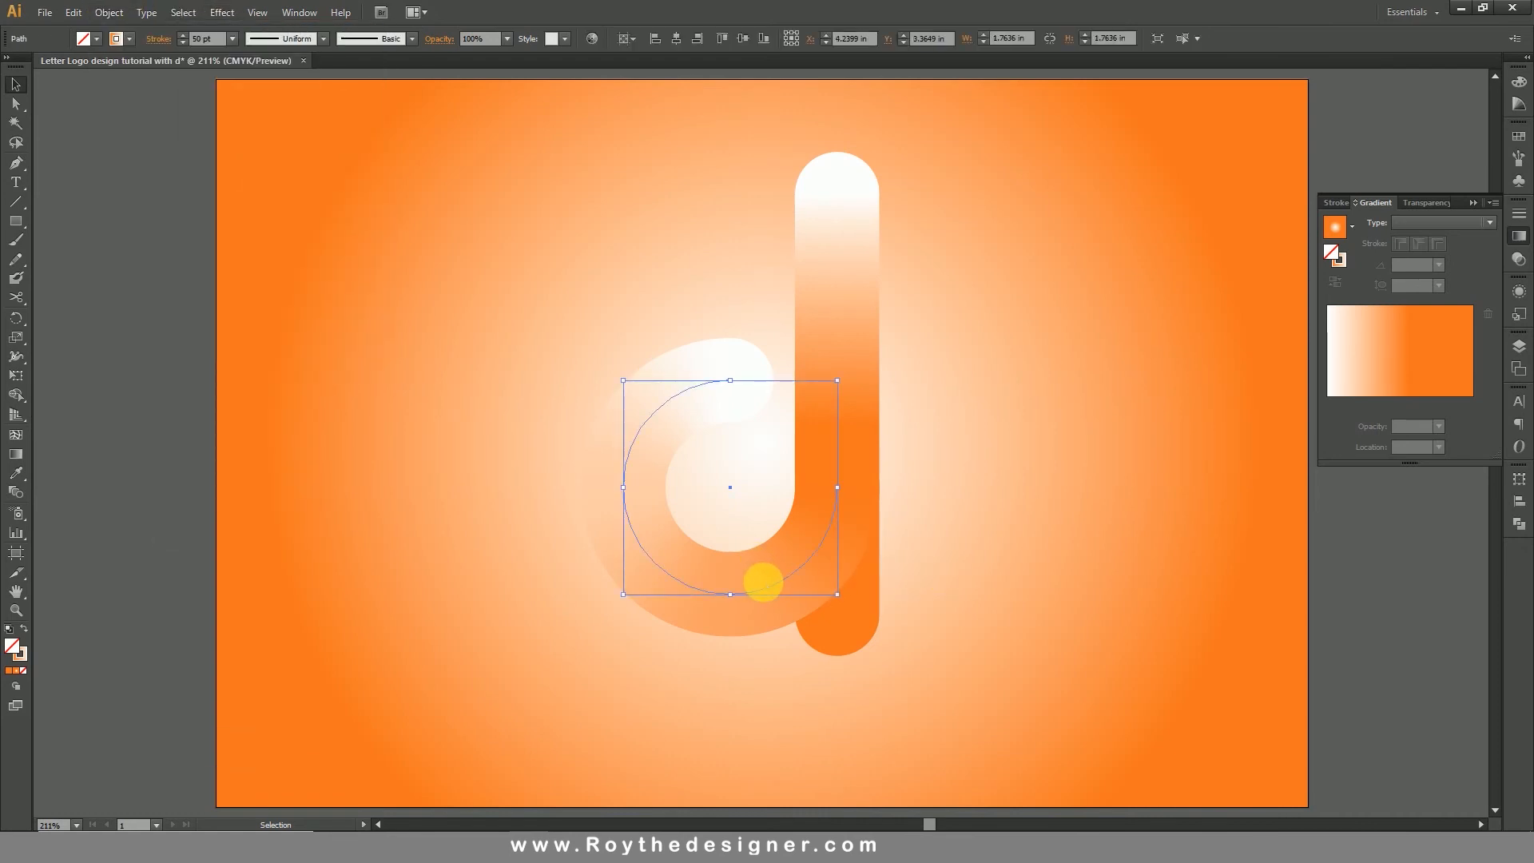
{"action": "key", "text": "v"}
{"action": "key", "text": "Down"}
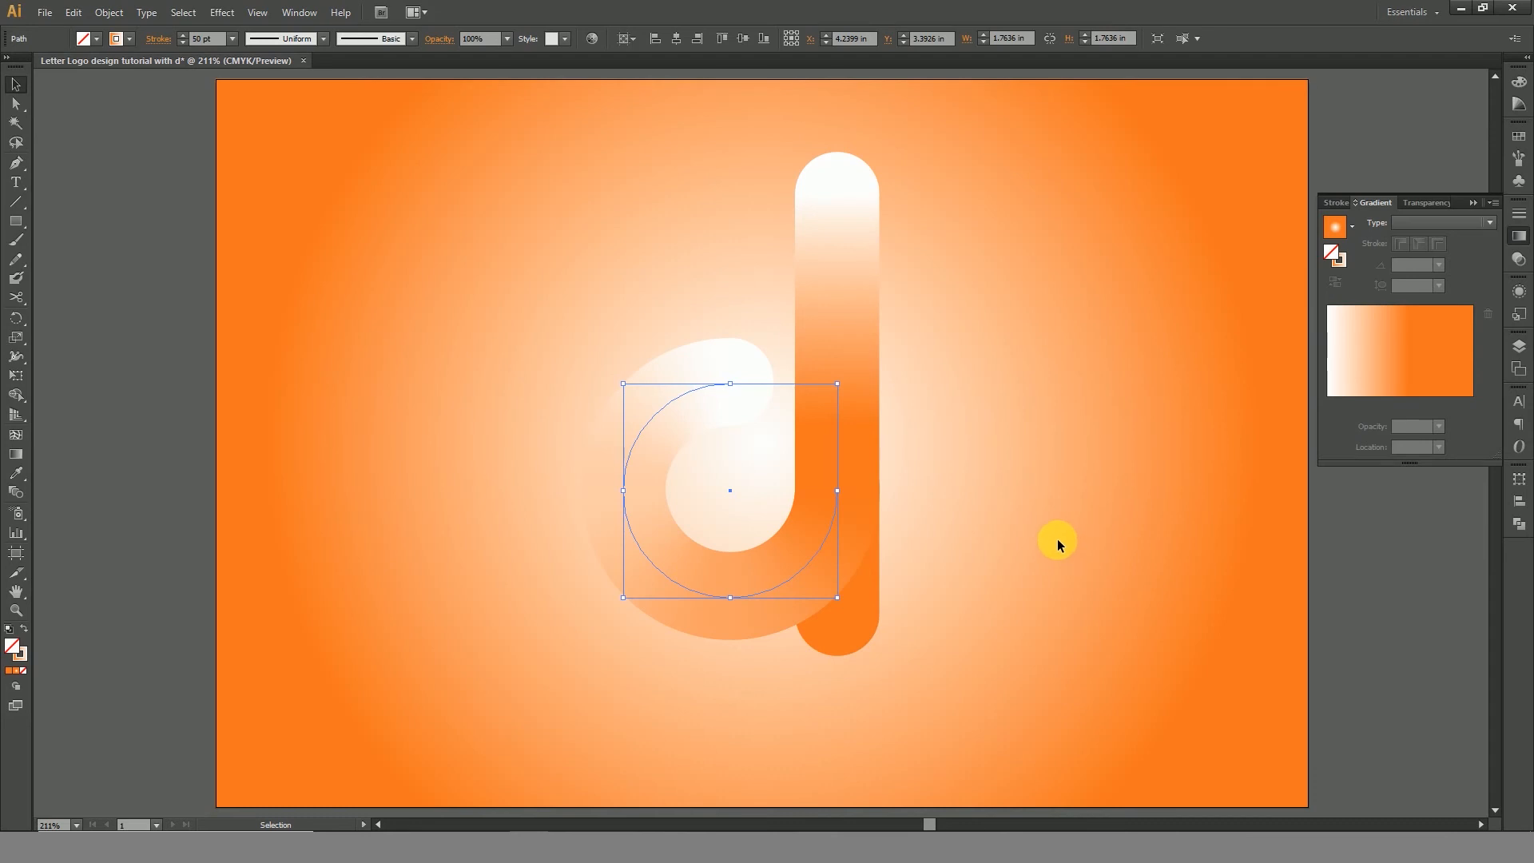
Reverse the linear stroke gradient on the rear arc copy and deselect it
{"action": "left_click", "coordinate": [1347, 264]}
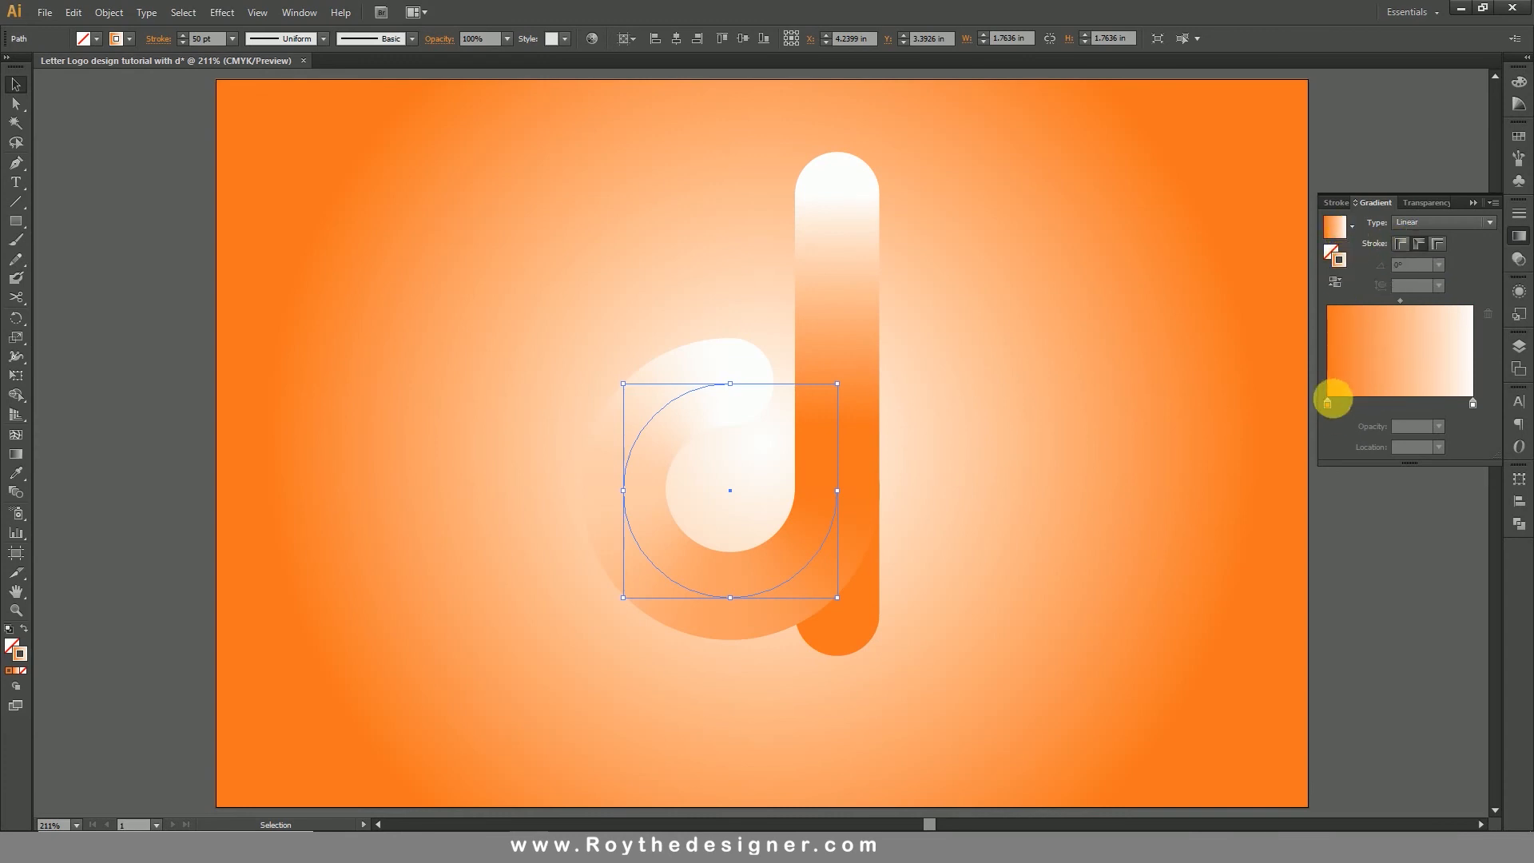
{"action": "left_click", "coordinate": [1335, 282]}
{"action": "left_click", "coordinate": [988, 526]}
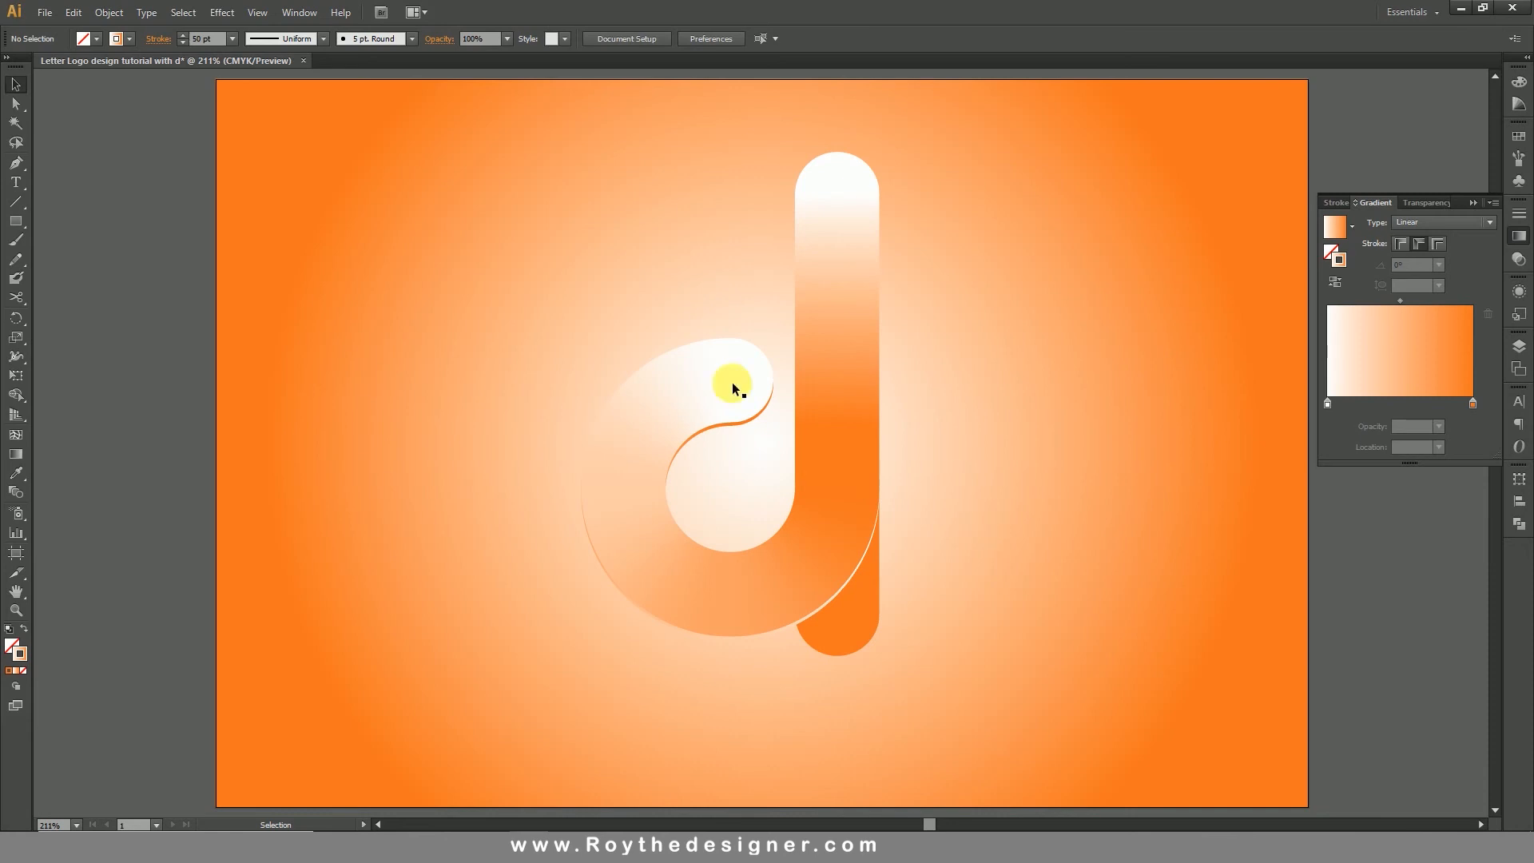
Nudge the rear arc copy a little further down to thicken the visible edge, and deselect it
{"action": "left_click_drag", "start_coordinate": [504, 343], "coordinate": [1113, 736]}
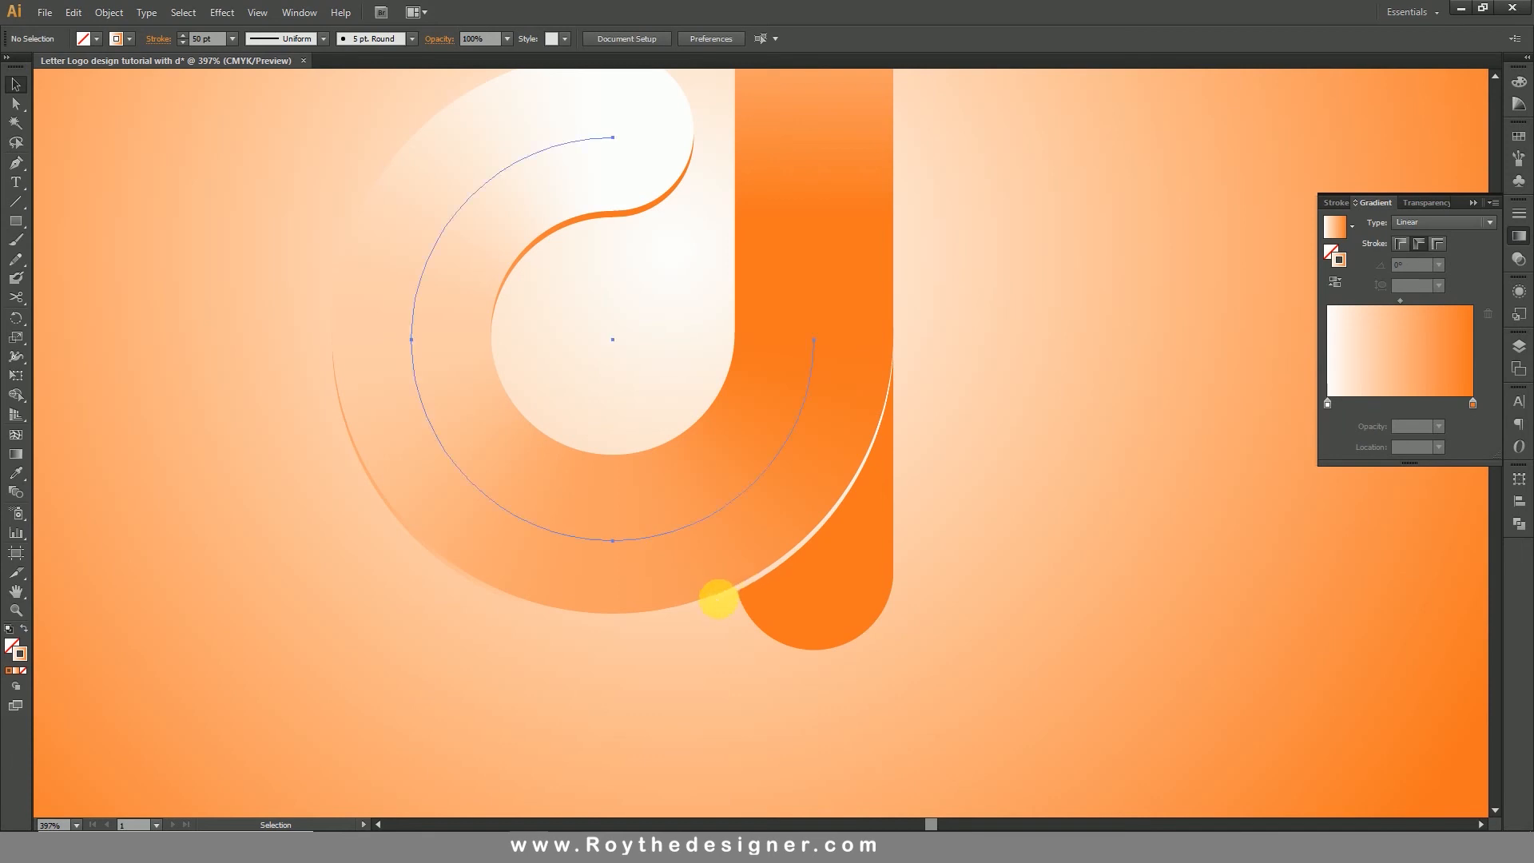
{"action": "left_click", "coordinate": [719, 598]}
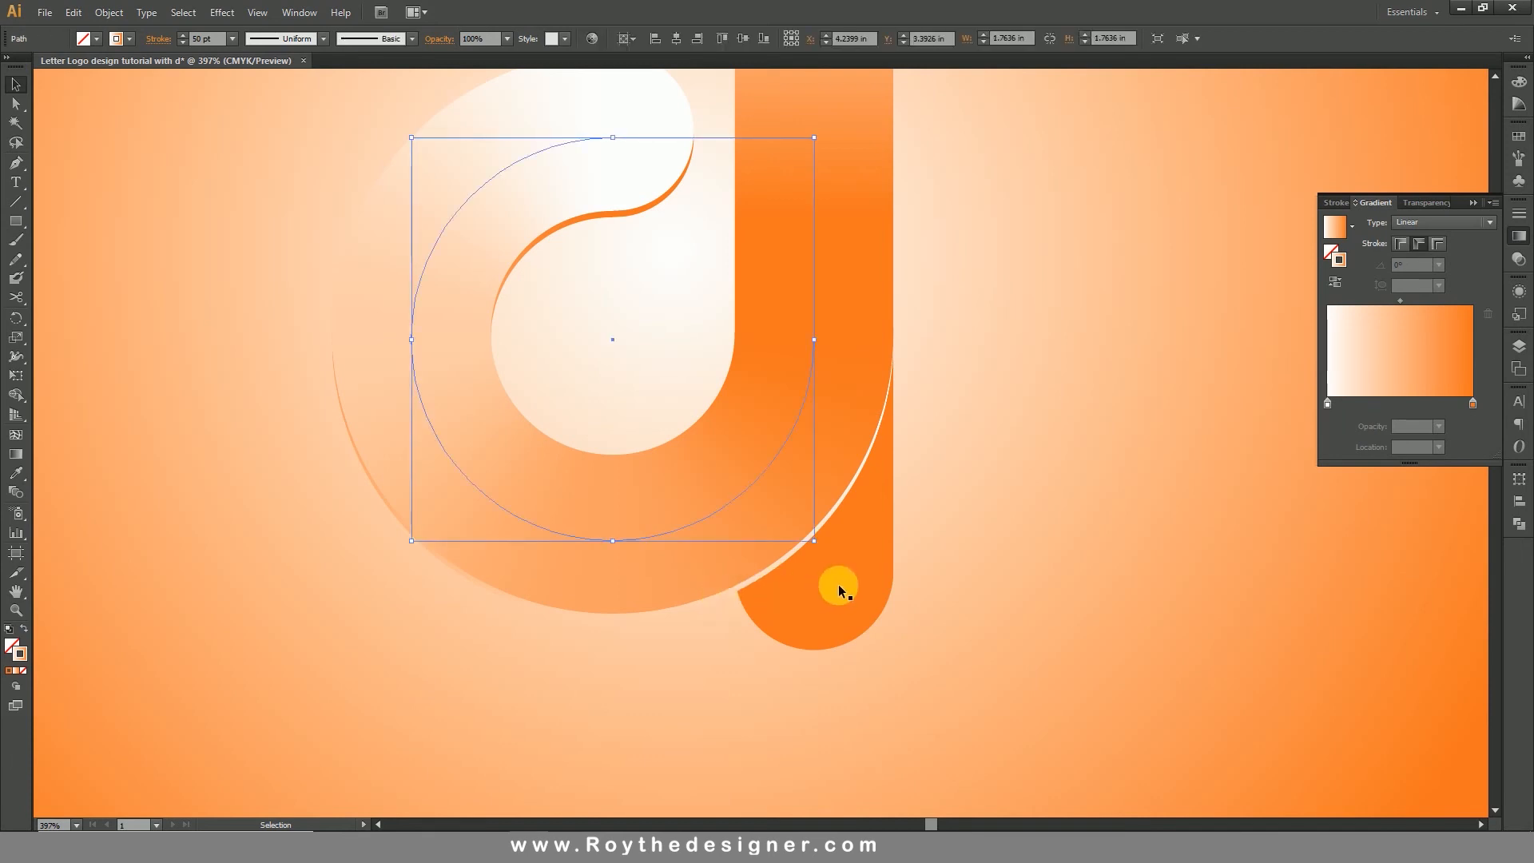
{"action": "key", "text": "Down"}
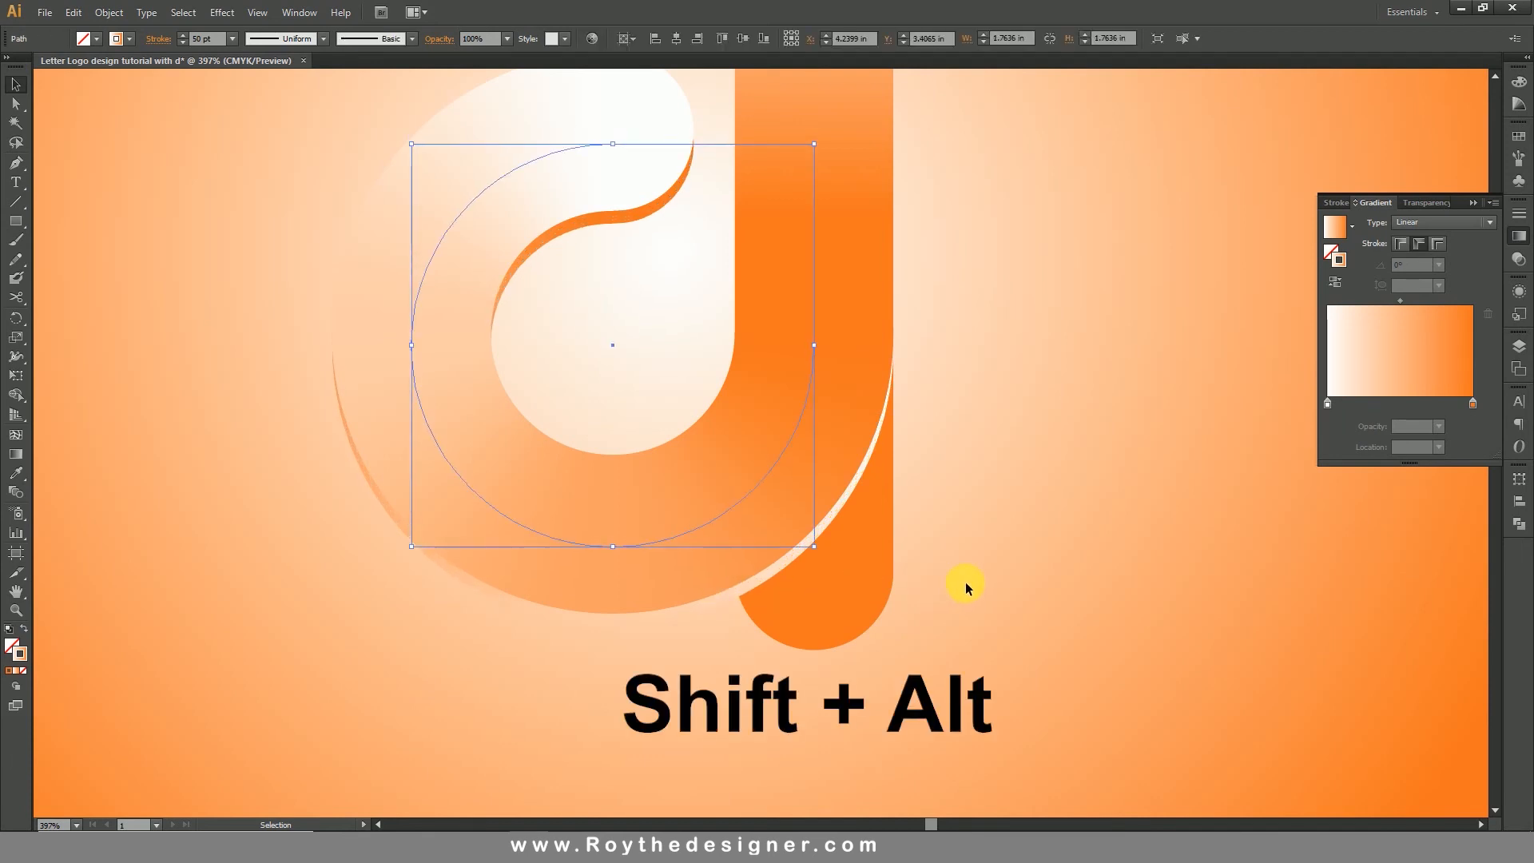
{"action": "left_click", "coordinate": [975, 561]}
{"action": "key", "text": "ctrl+0"}
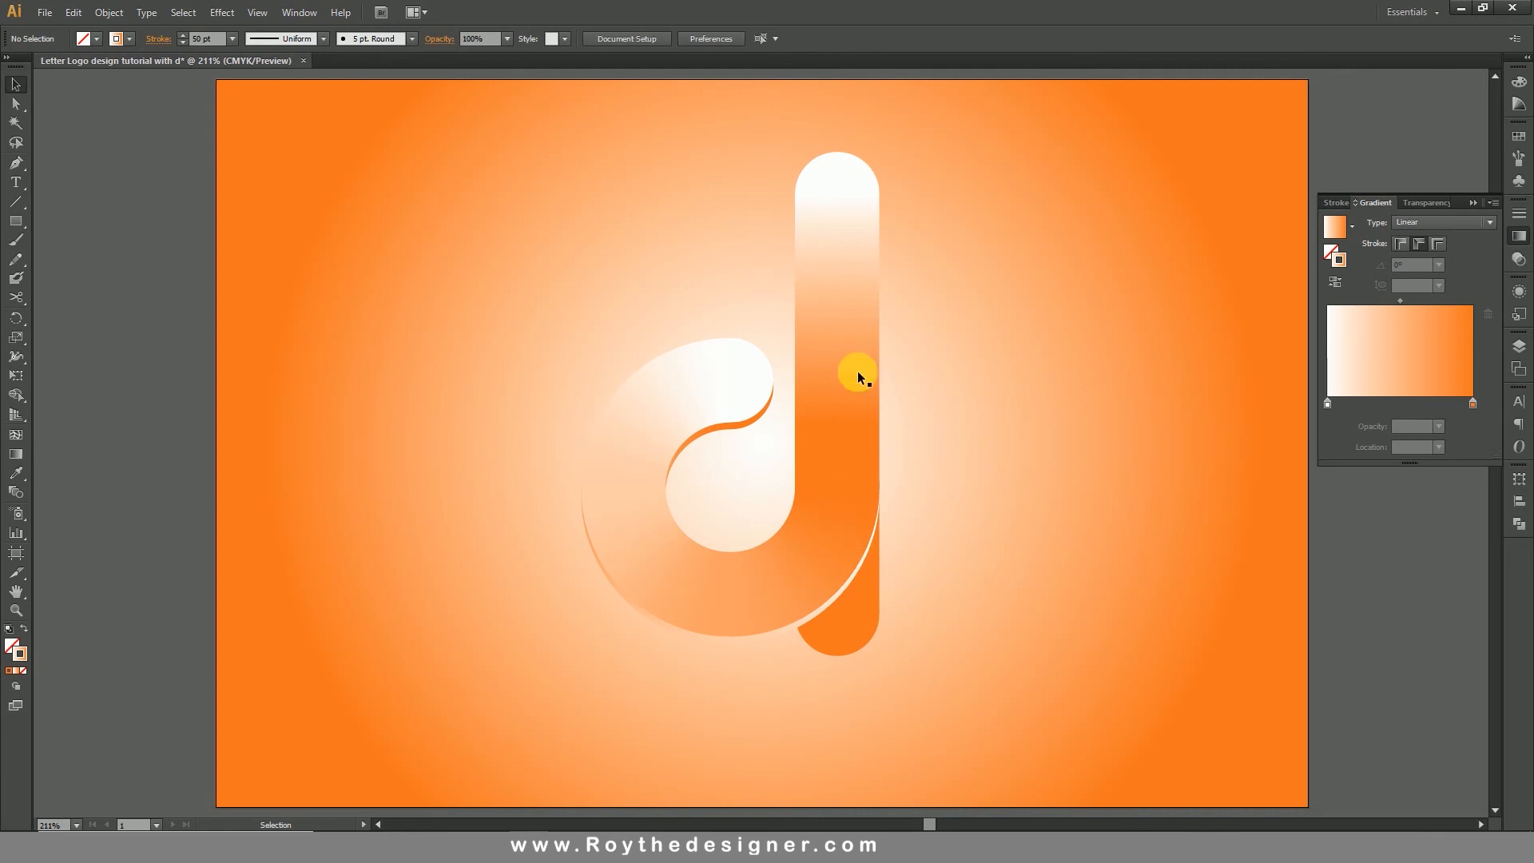
Add a copy of the stem behind it, offset slightly up and to the left, with its stroke gradient reversed
{"action": "left_click", "coordinate": [842, 212]}
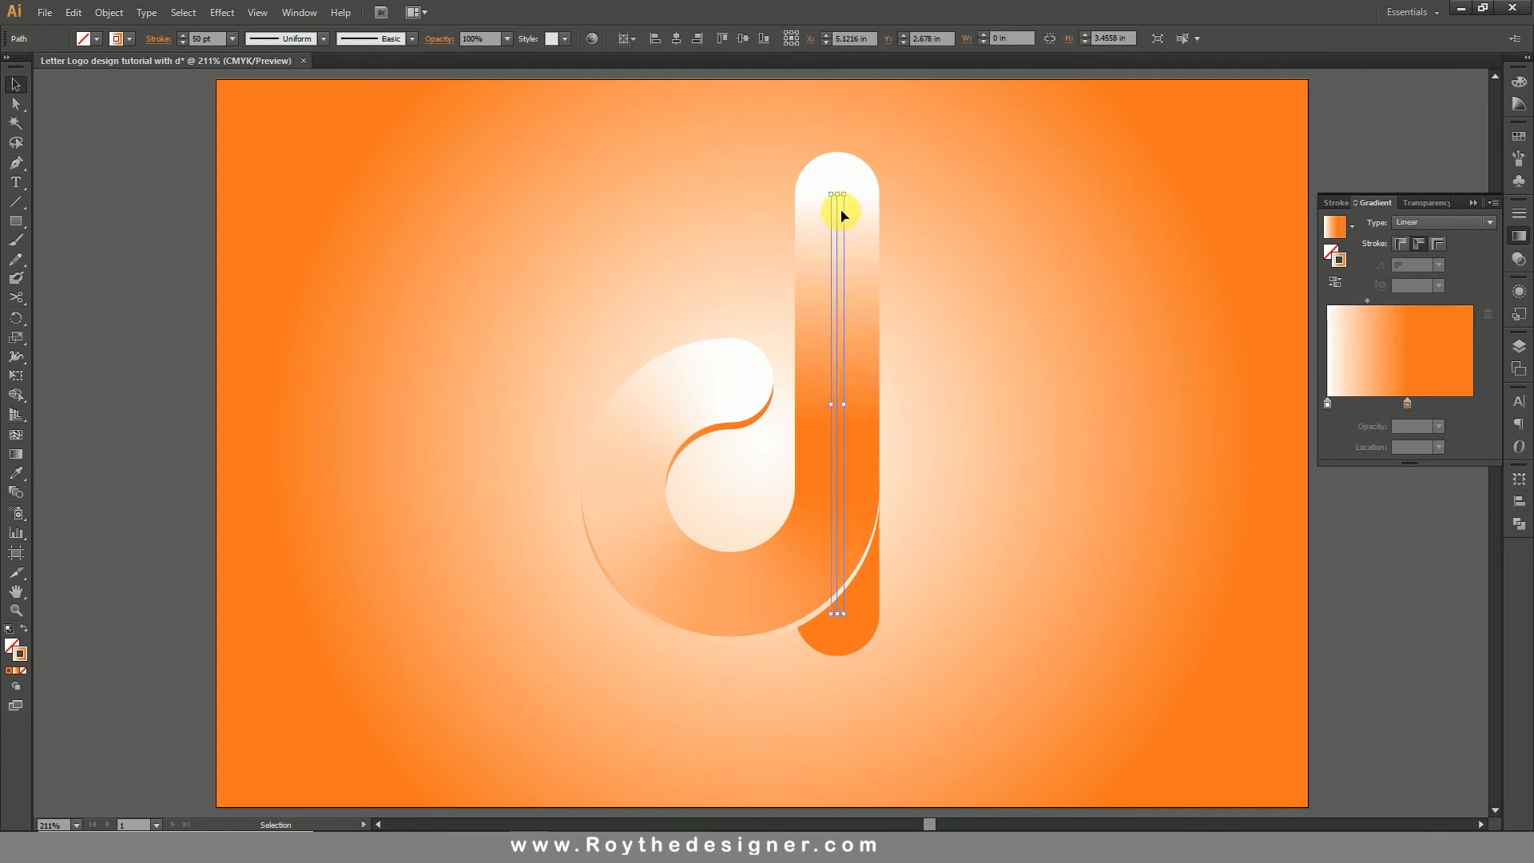
{"action": "key", "text": "ctrl+c"}
{"action": "key", "text": "ctrl+f"}
{"action": "key", "text": "Up"}
{"action": "key", "text": "Up"}
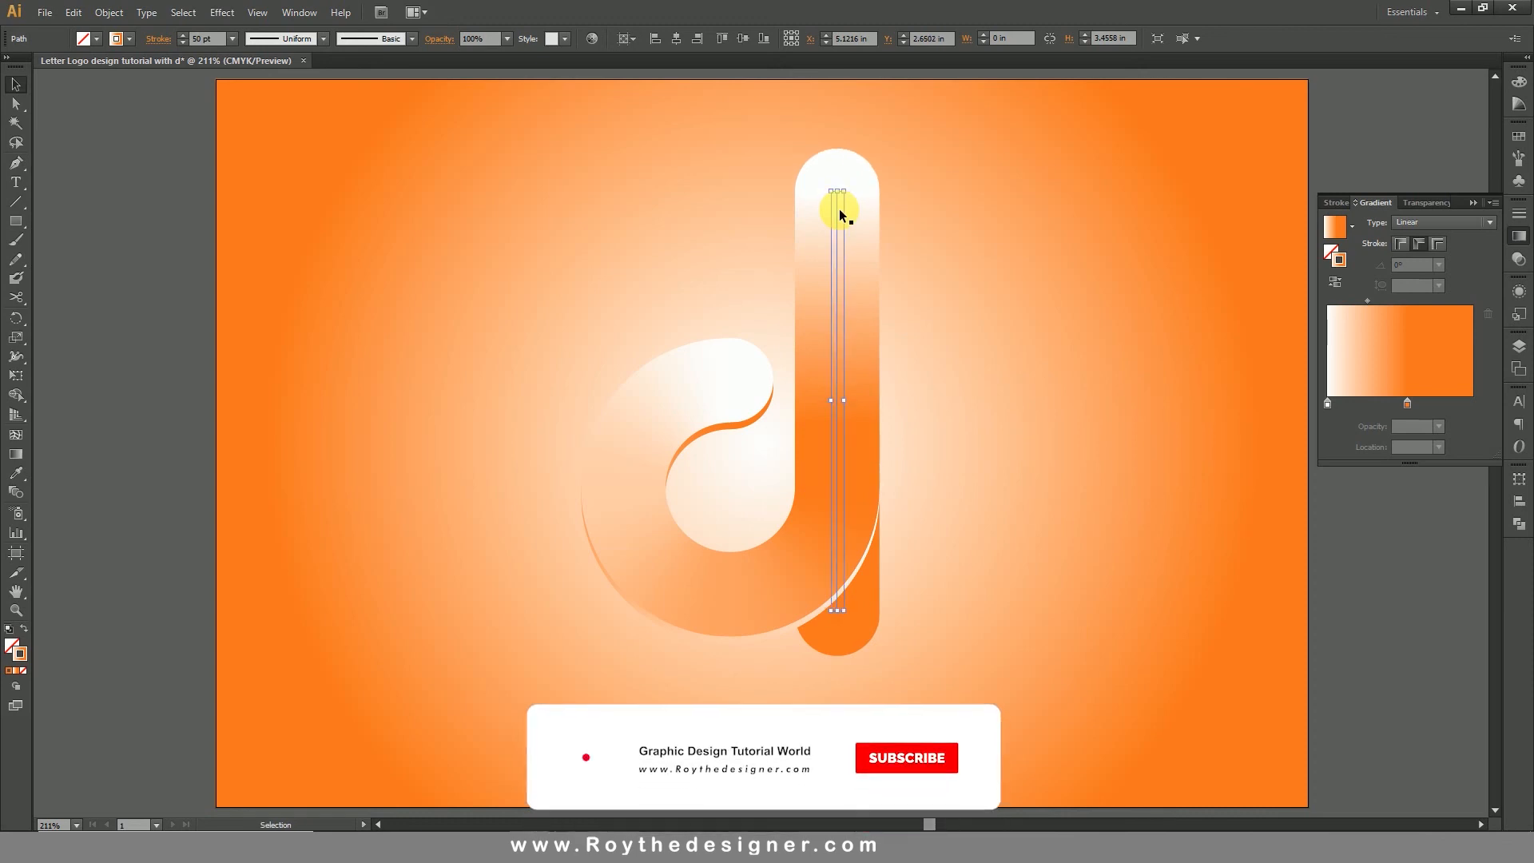
{"action": "key", "text": "Left"}
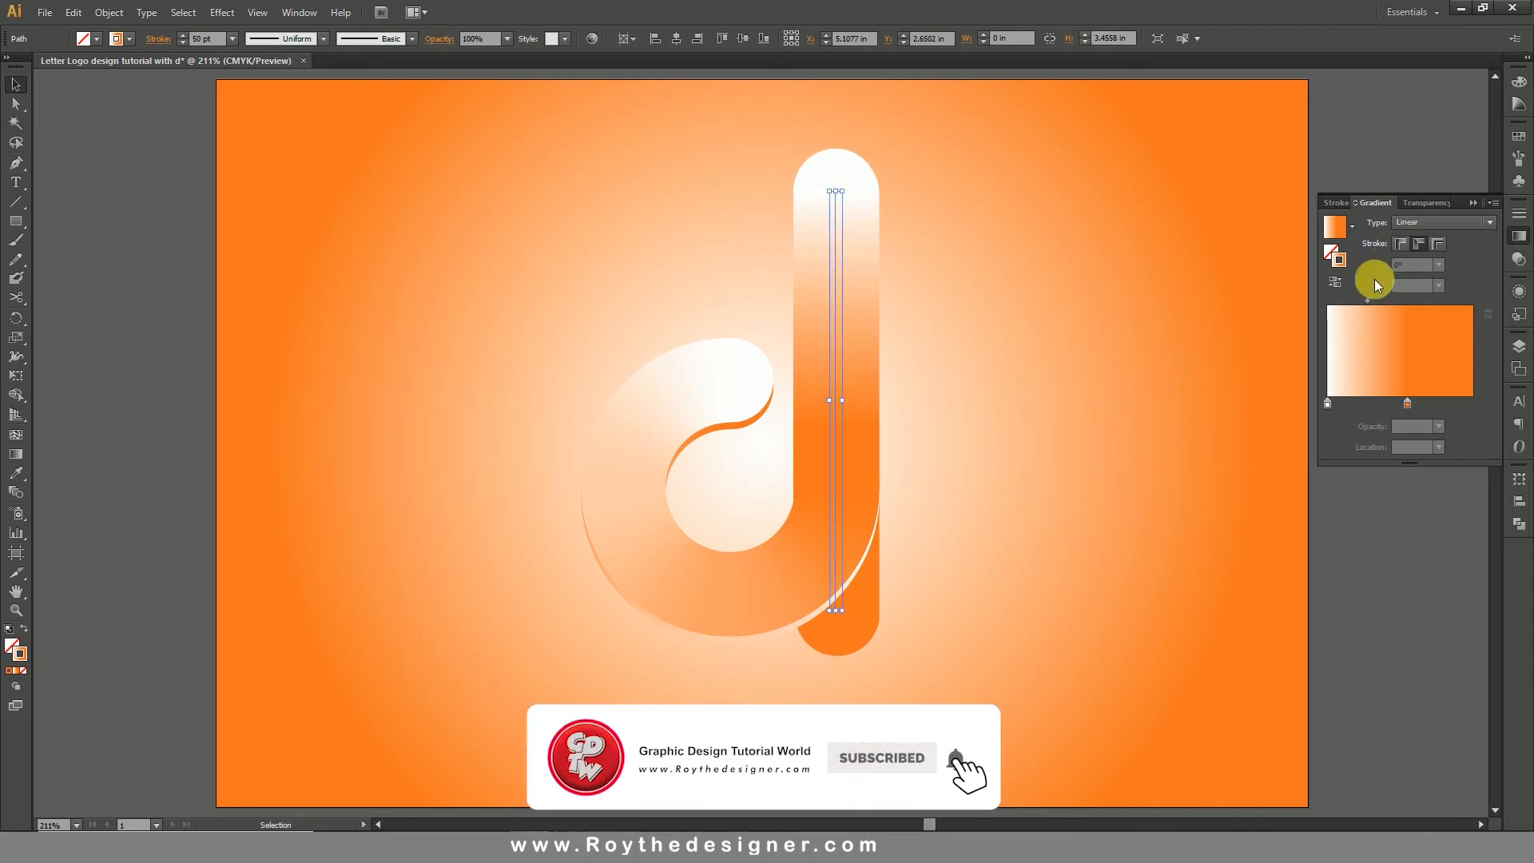
{"action": "left_click", "coordinate": [1334, 282]}
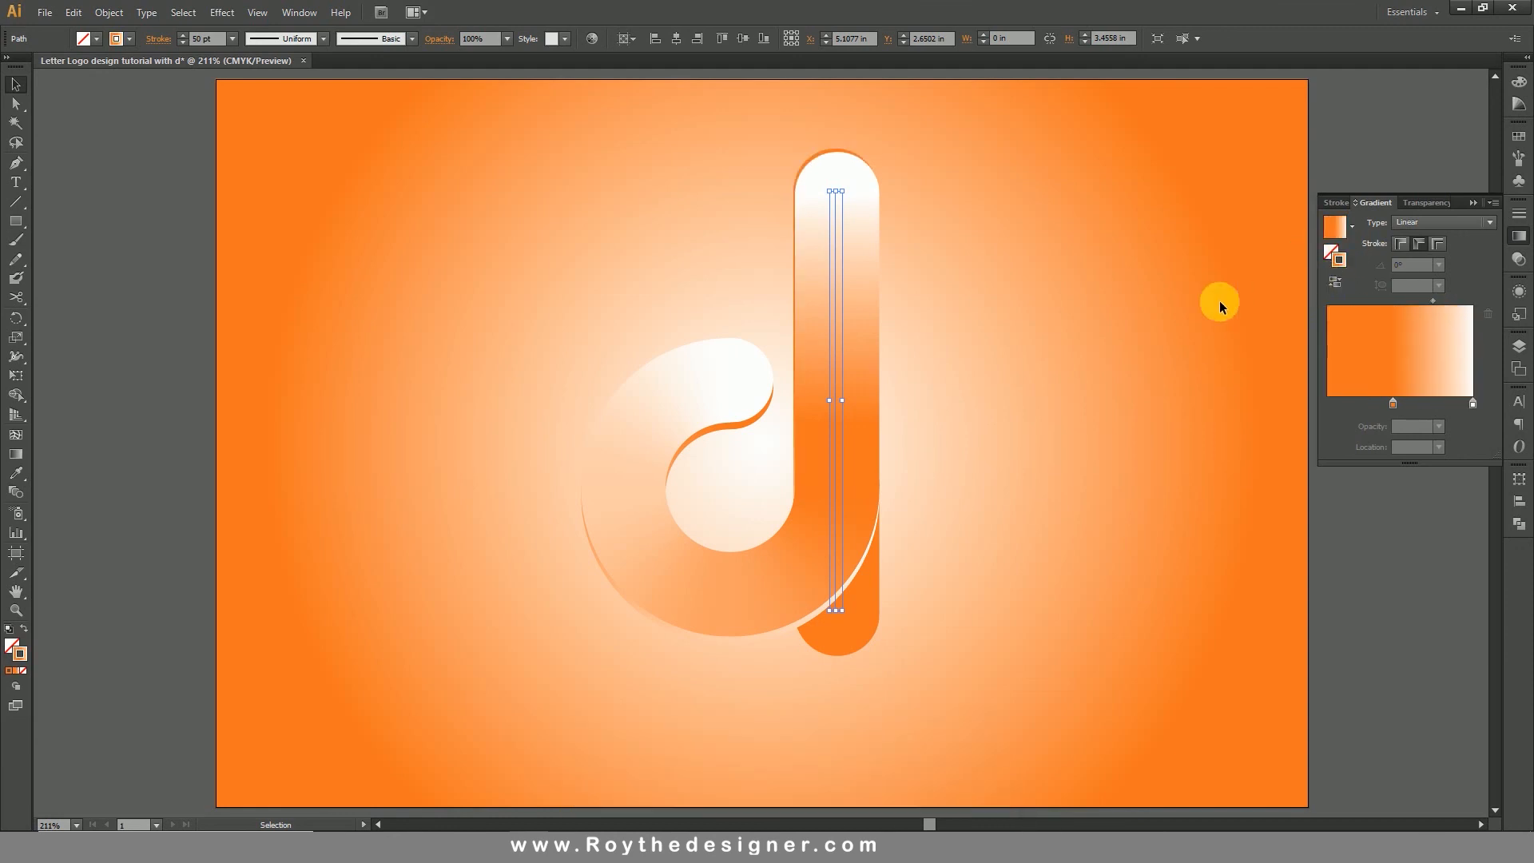
{"action": "left_click", "coordinate": [1147, 324]}
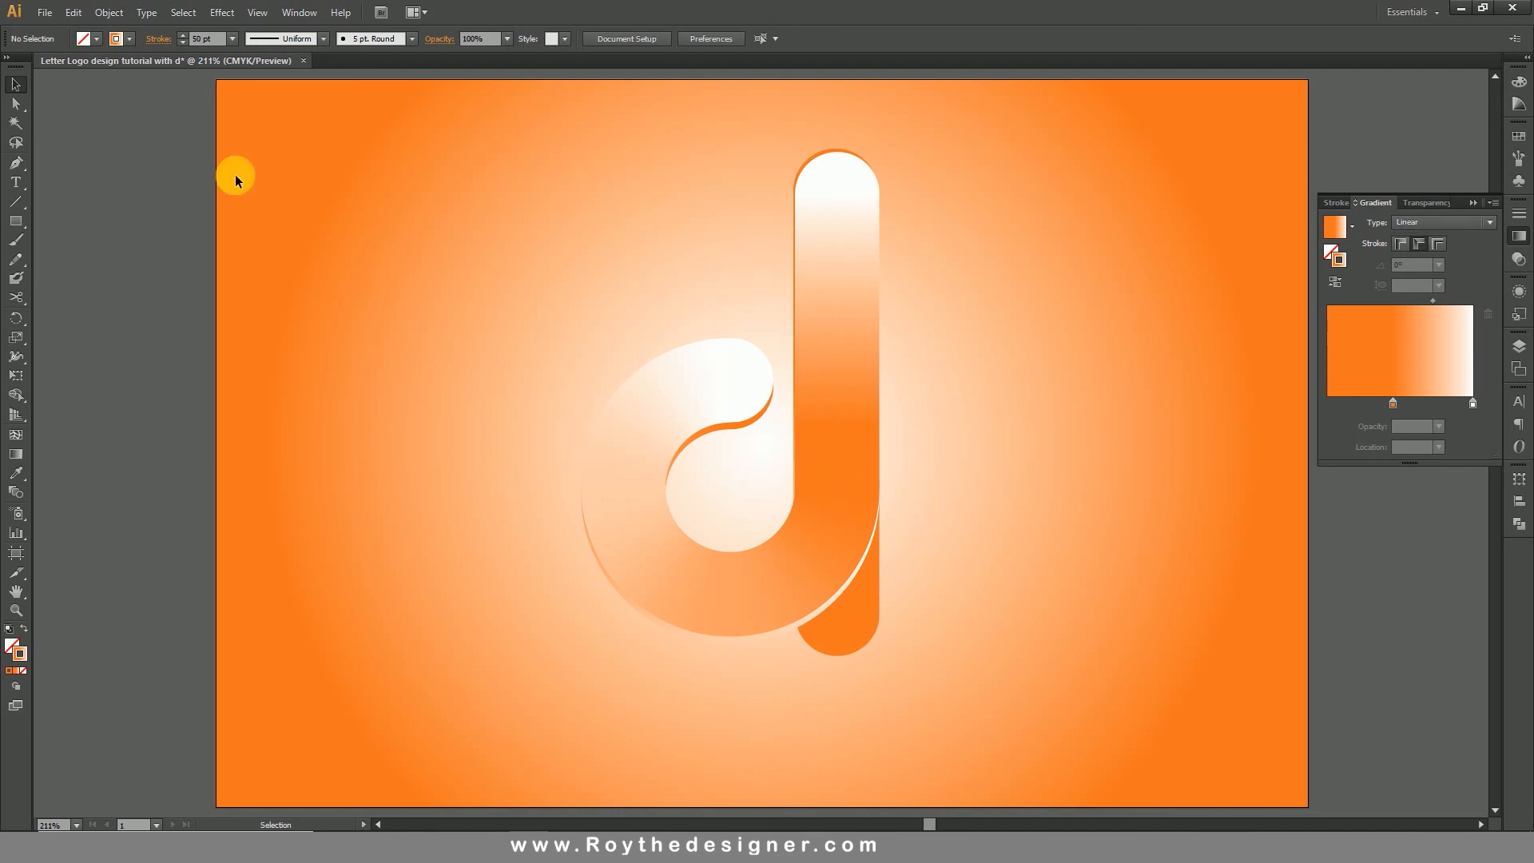
Save the document on the Desktop as an Adobe Illustrator file named Letter Logo design tutorial with d
{"action": "left_click", "coordinate": [45, 12]}
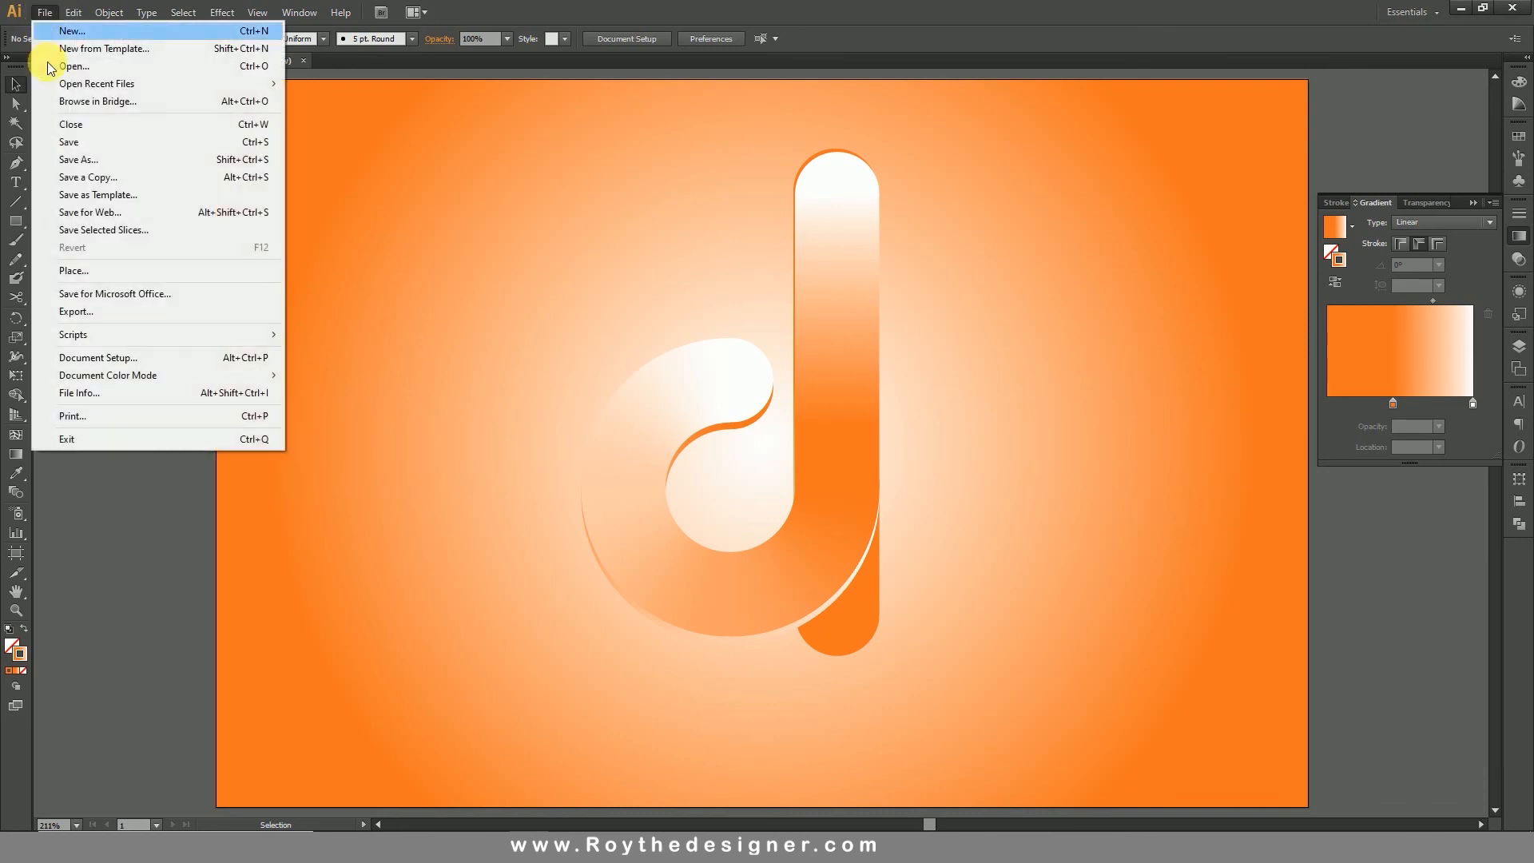
{"action": "left_click", "coordinate": [108, 159]}
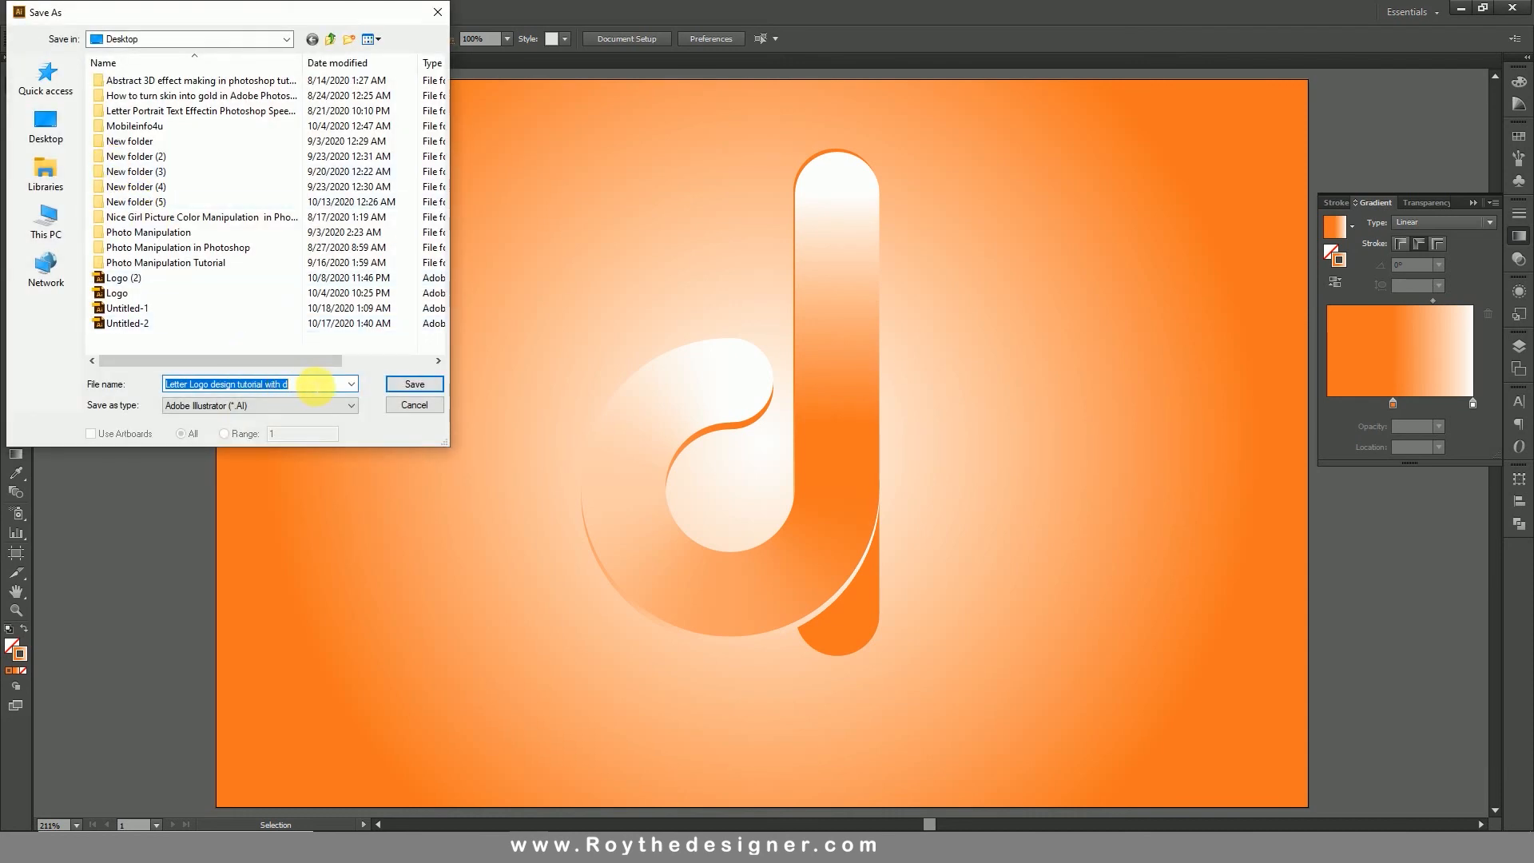
{"action": "left_click", "coordinate": [429, 385]}
{"action": "left_click", "coordinate": [826, 648]}
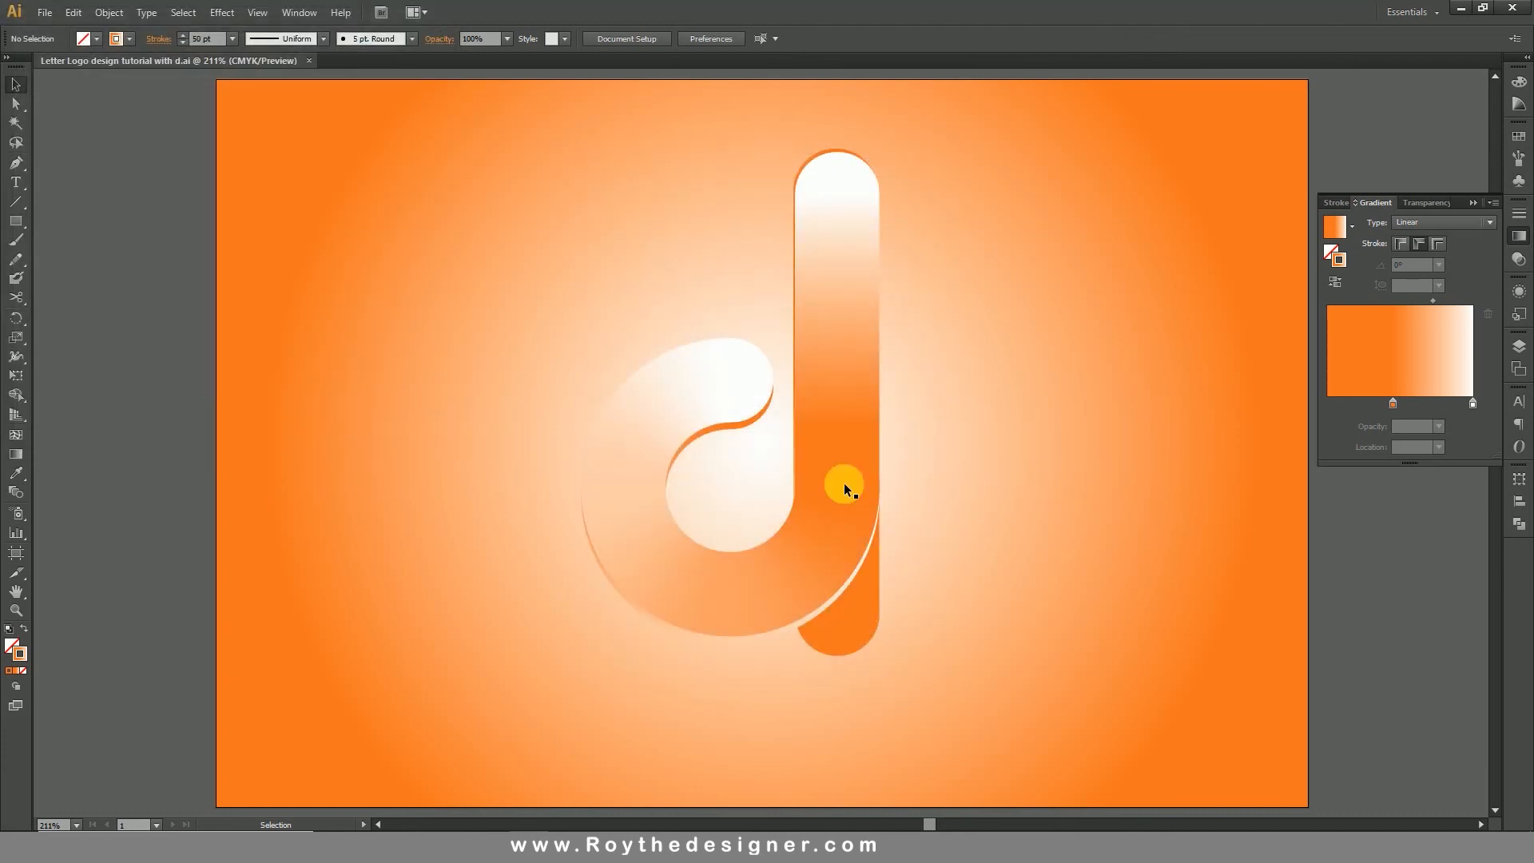
Export the artwork for web as a JPEG at 200 percent, saved on the Desktop as Letter-Logo-design-tutorial-with-d
{"action": "left_click", "coordinate": [45, 12]}
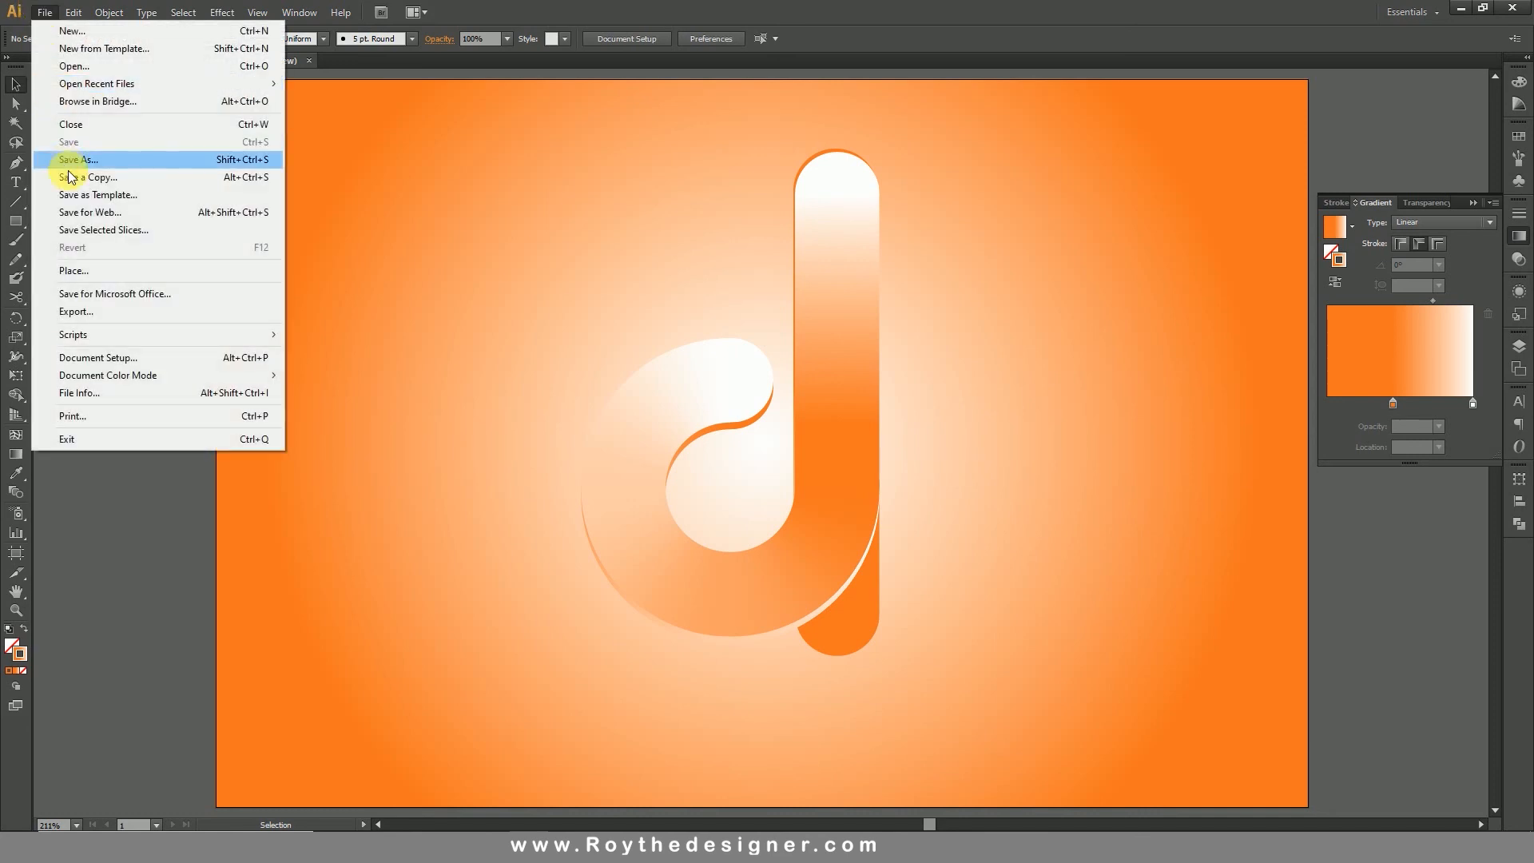
{"action": "left_click", "coordinate": [82, 211]}
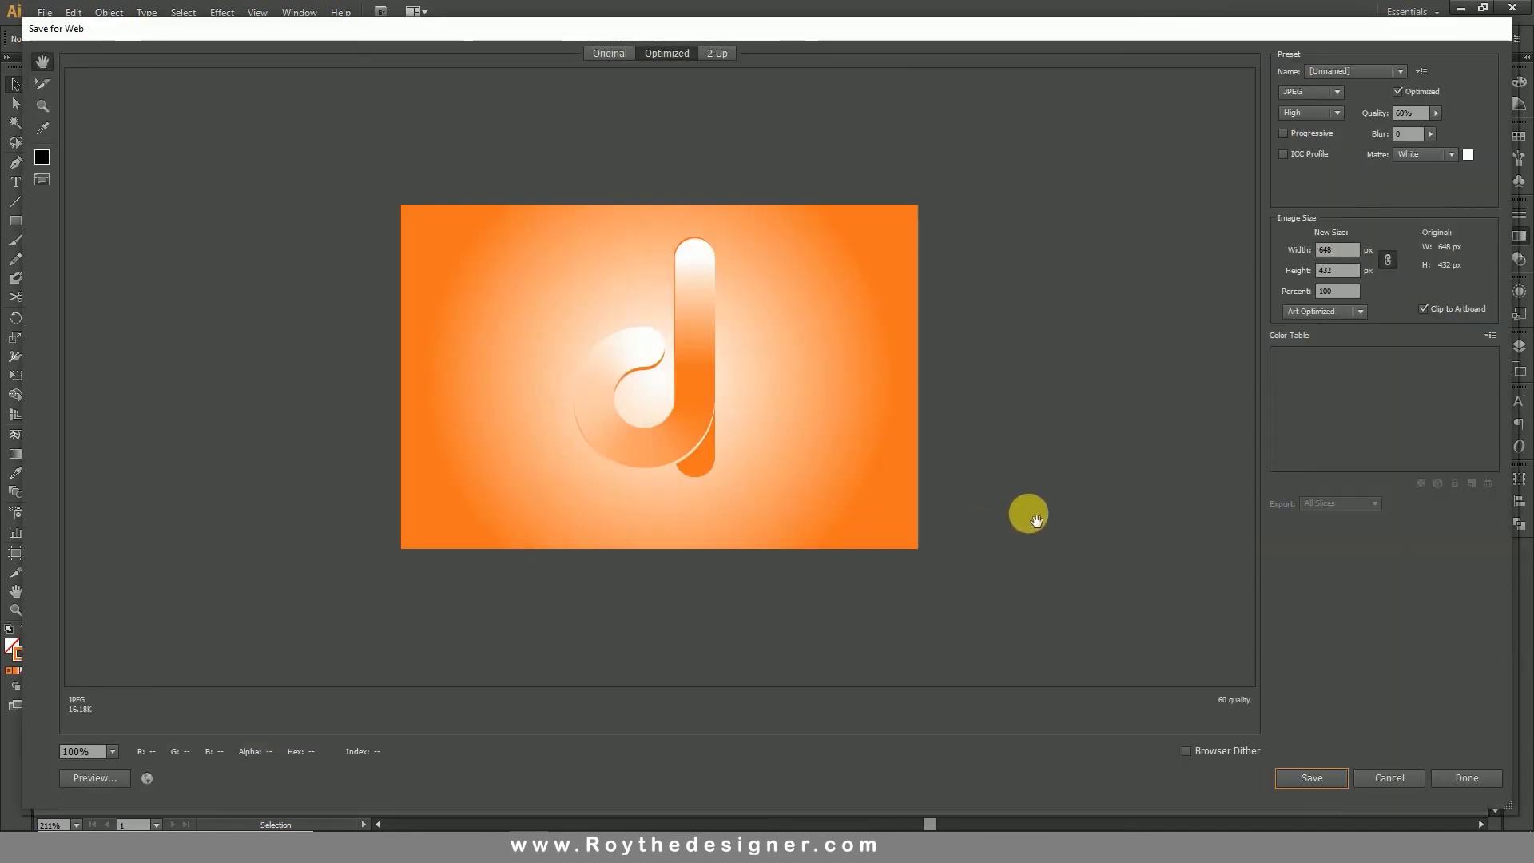
{"action": "left_click", "coordinate": [1338, 291]}
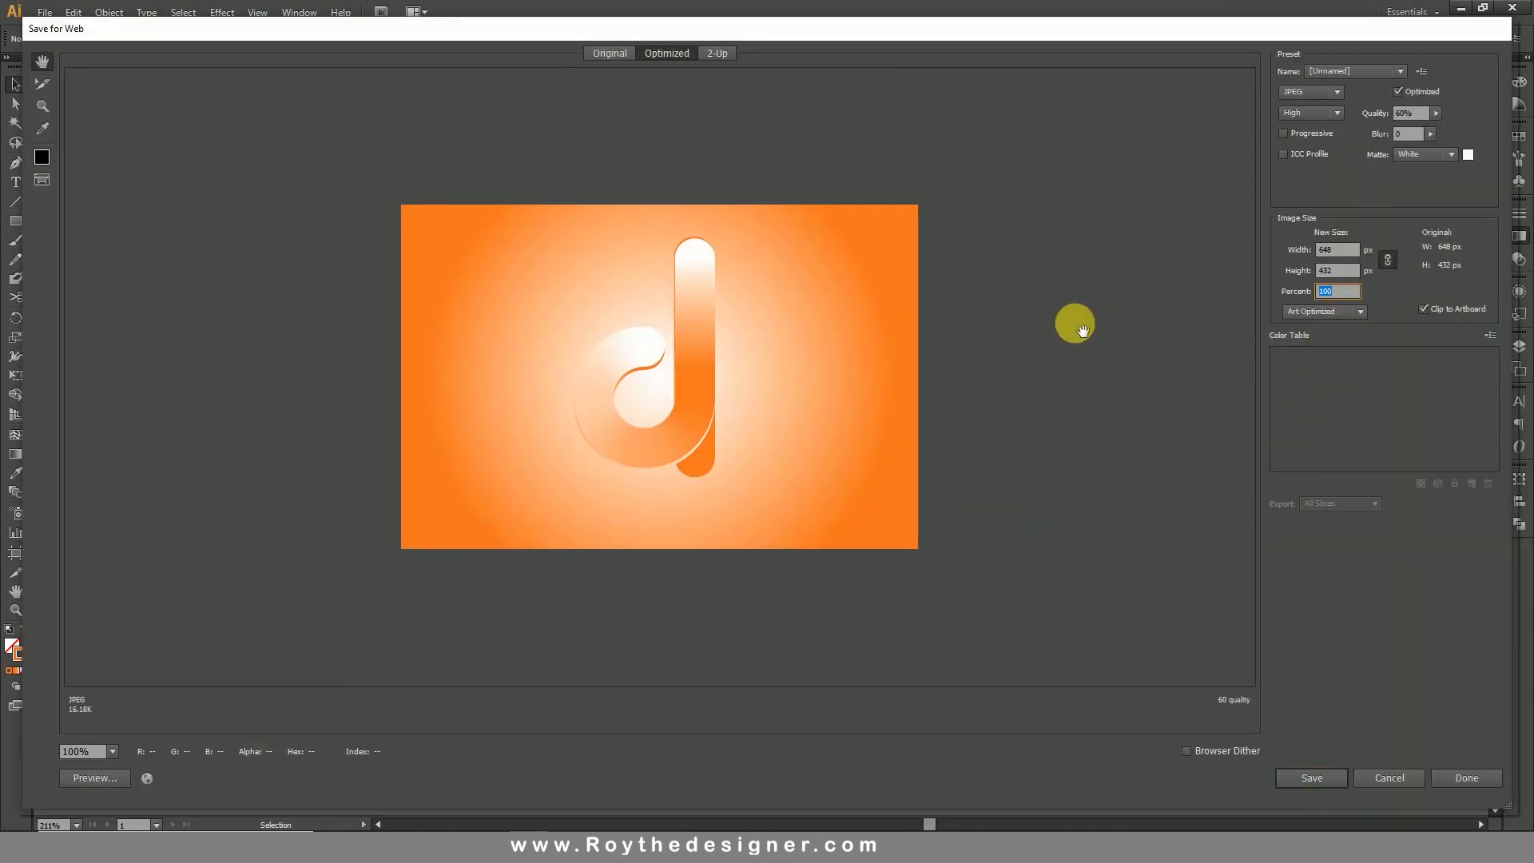
{"action": "type", "text": "200"}
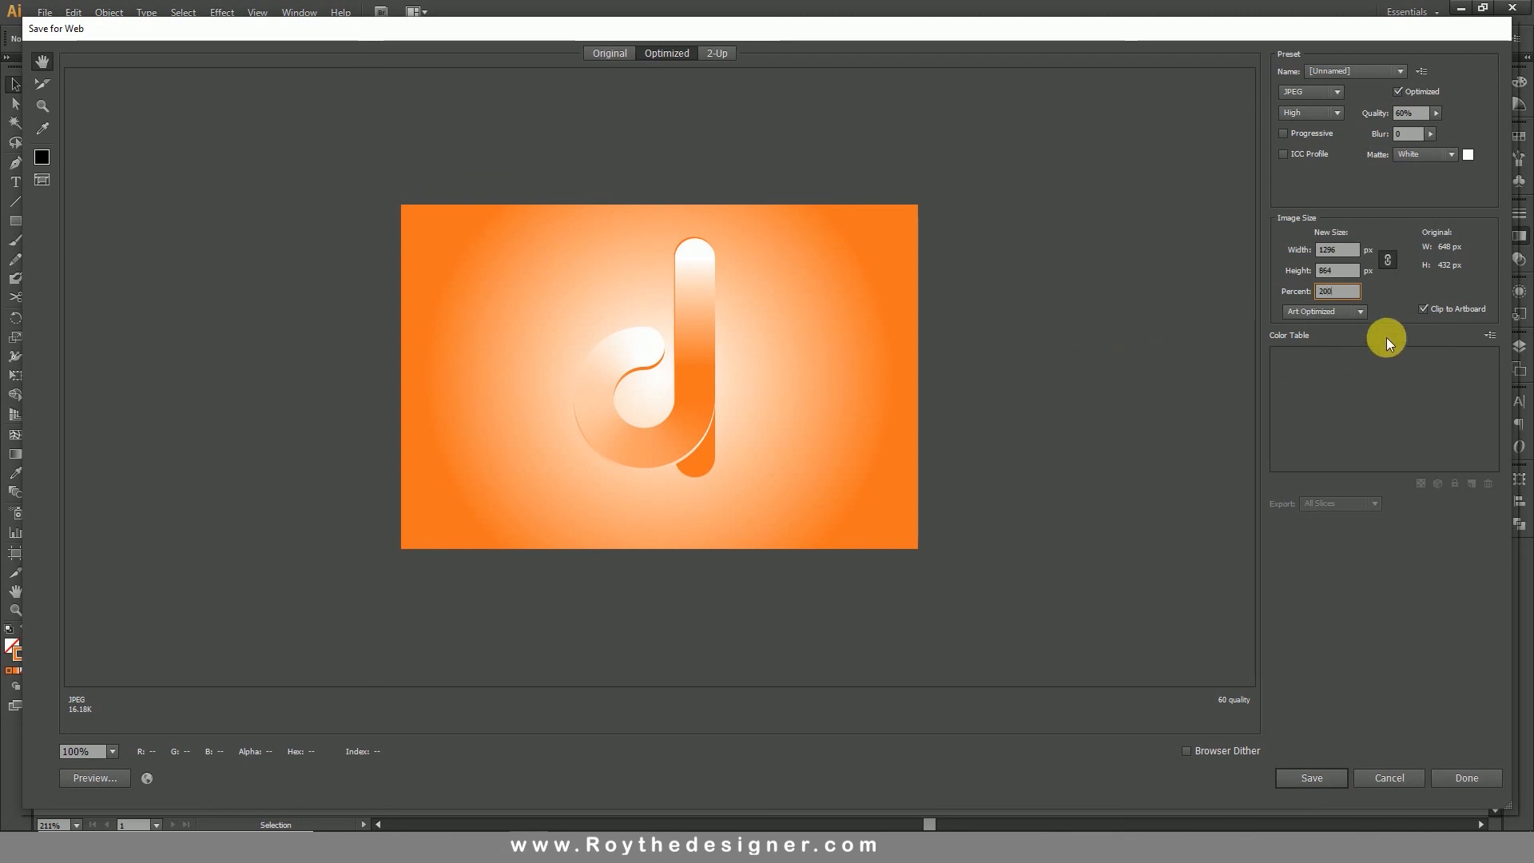
{"action": "left_click", "coordinate": [1459, 310]}
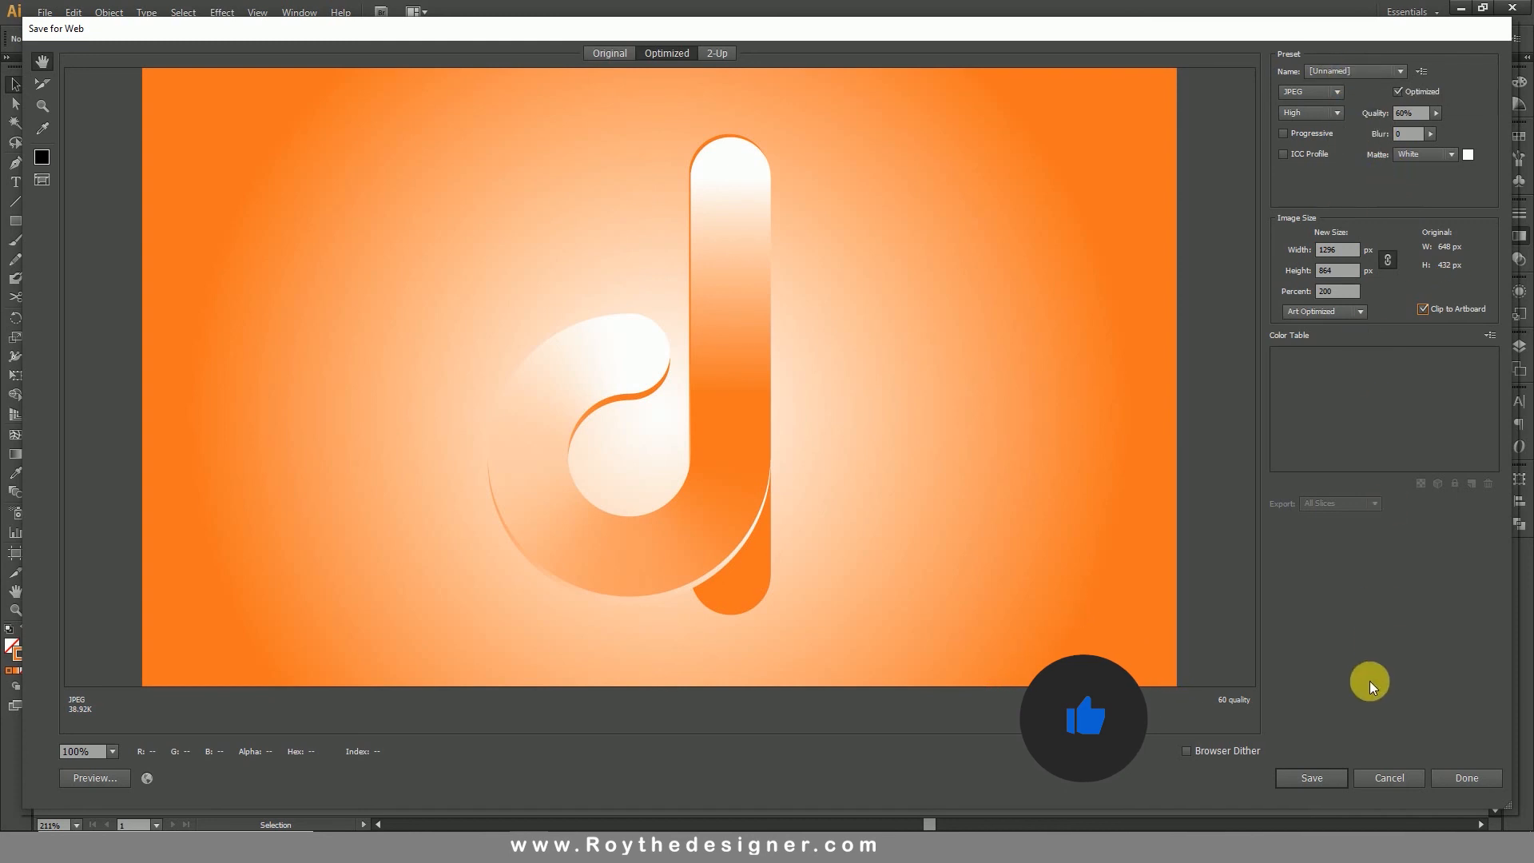
{"action": "left_click", "coordinate": [1320, 778]}
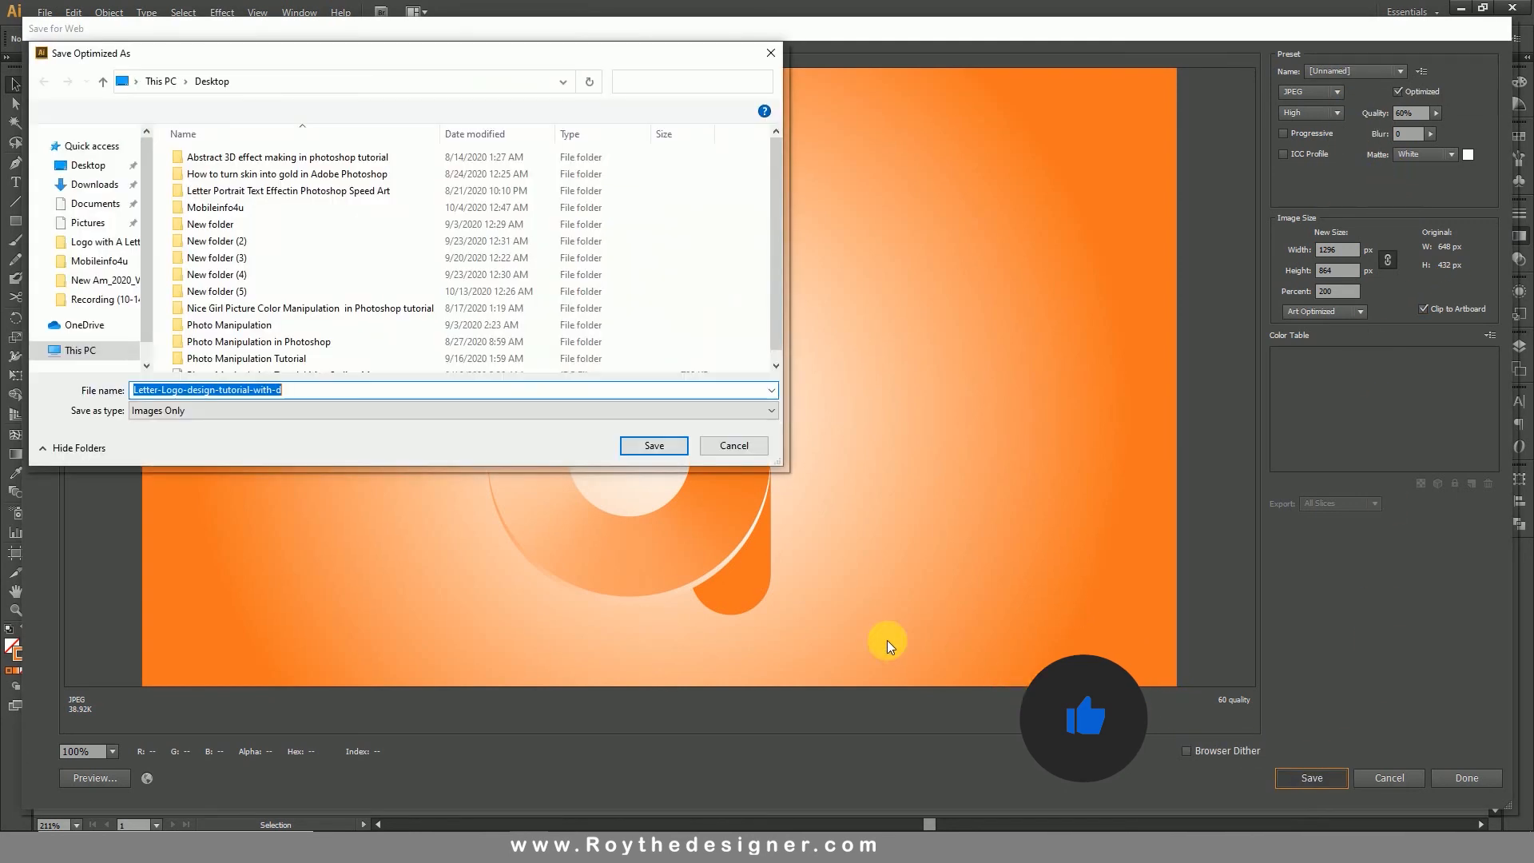
{"action": "left_click", "coordinate": [657, 447]}
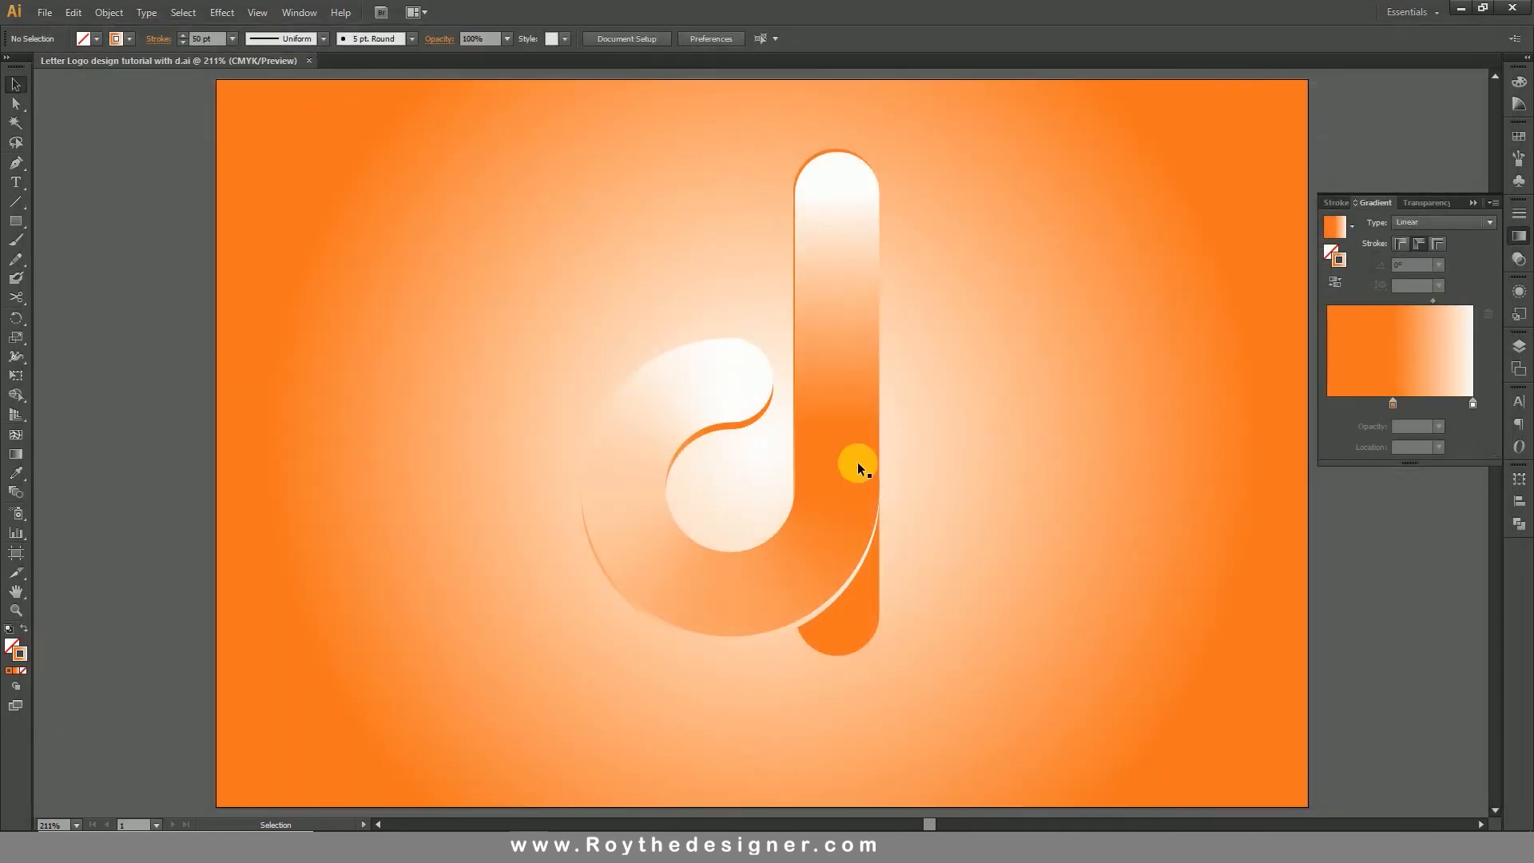